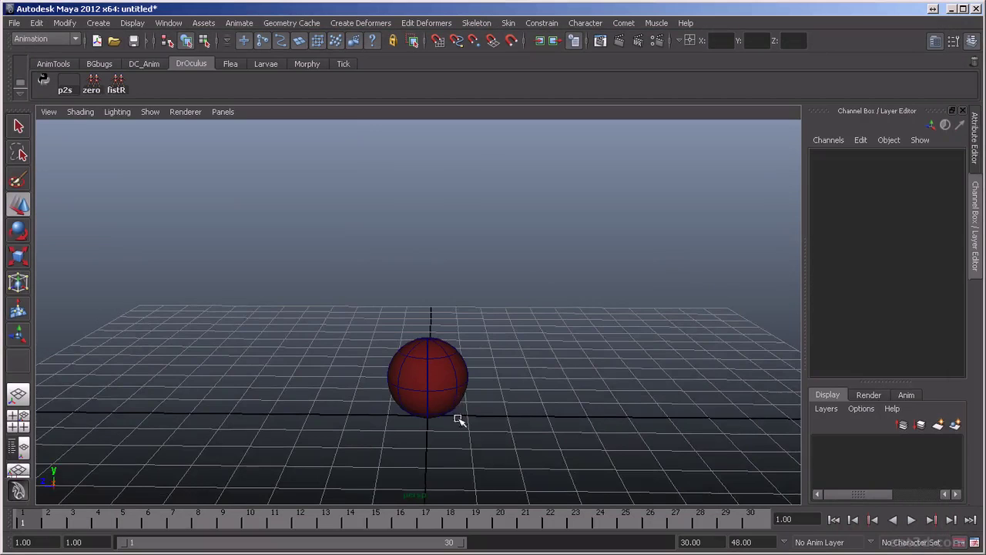
Squash the red sphere vertically to a Scale Y of about 0.43, widening X and Z to about 1.57.
click(443, 391)
alt+drag(580, 414, 471, 398)
key(r)
alt+drag(422, 373, 487, 395)
drag(446, 362, 439, 385)
alt+drag(467, 451, 386, 419)
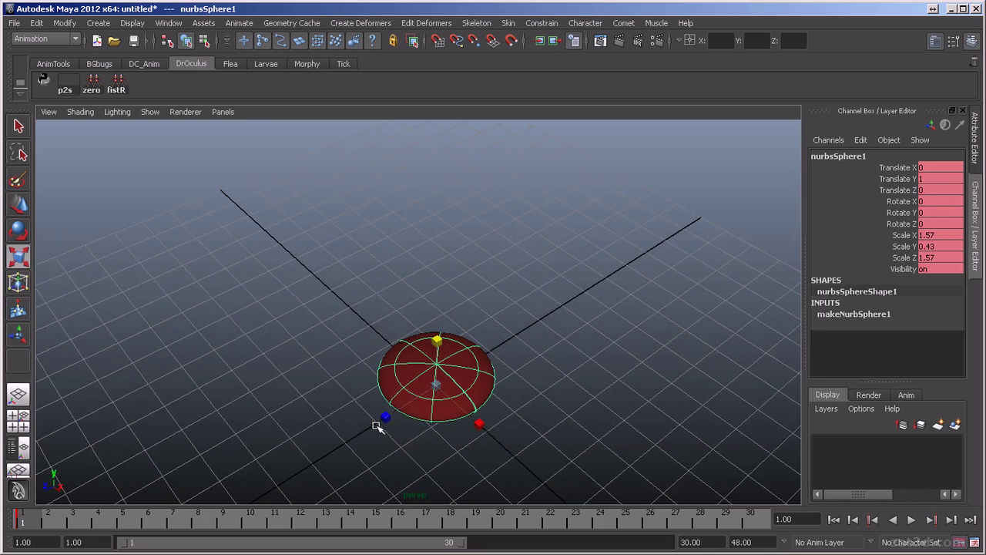
alt+drag(502, 412, 449, 377)
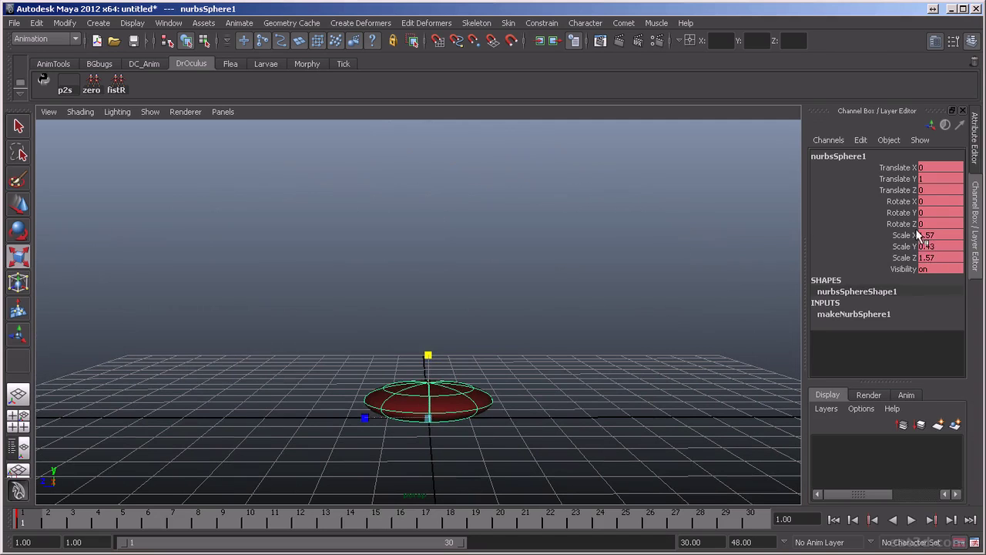
Stretch the squashed sphere upward to a Scale Y of about 1.742, narrowing X and Z to about 0.333.
drag(429, 357, 446, 195)
alt+drag(445, 271, 477, 384)
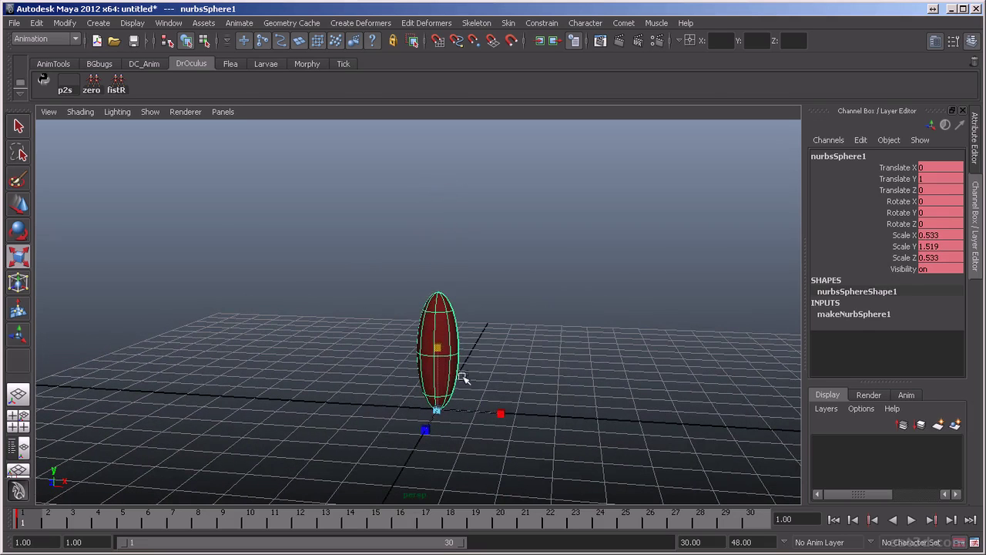
mouse_move(440, 351)
mouse_down()
mouse_move(443, 389)
mouse_move(445, 339)
mouse_up()
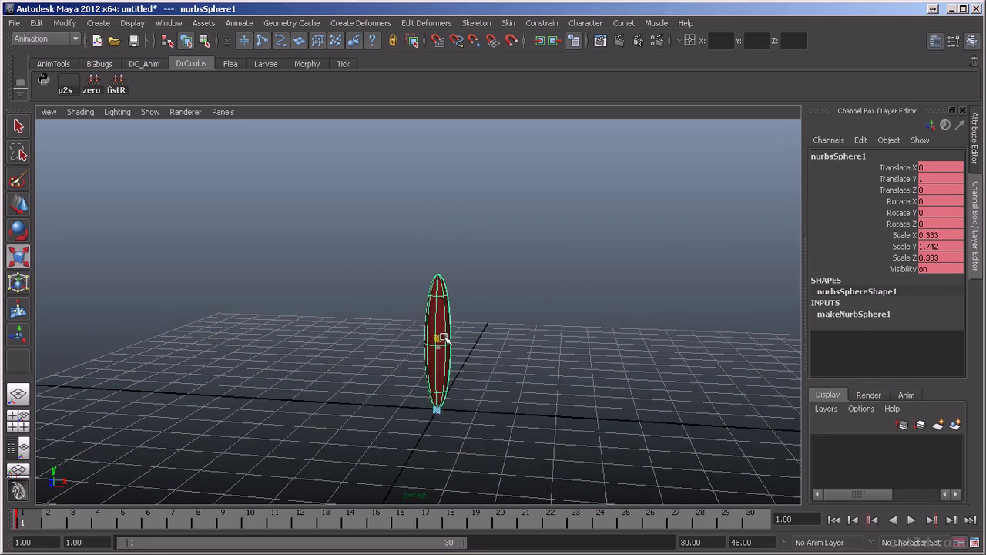
alt+drag(529, 431, 509, 418)
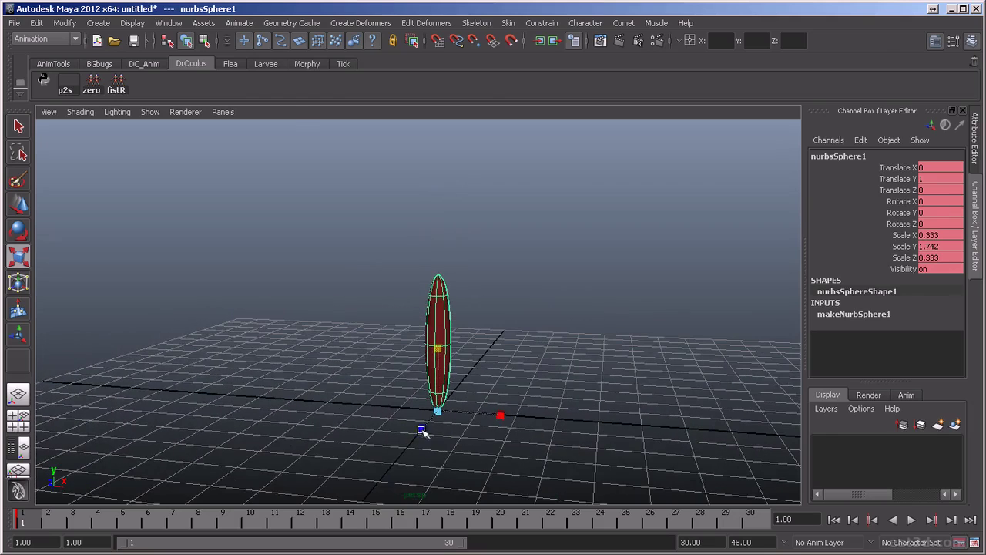
Undo the trial squash and stretch scaling of the red sphere.
alt+drag(457, 355, 433, 364)
key(ctrl+z)
alt+drag(572, 442, 498, 436)
key(ctrl+z)
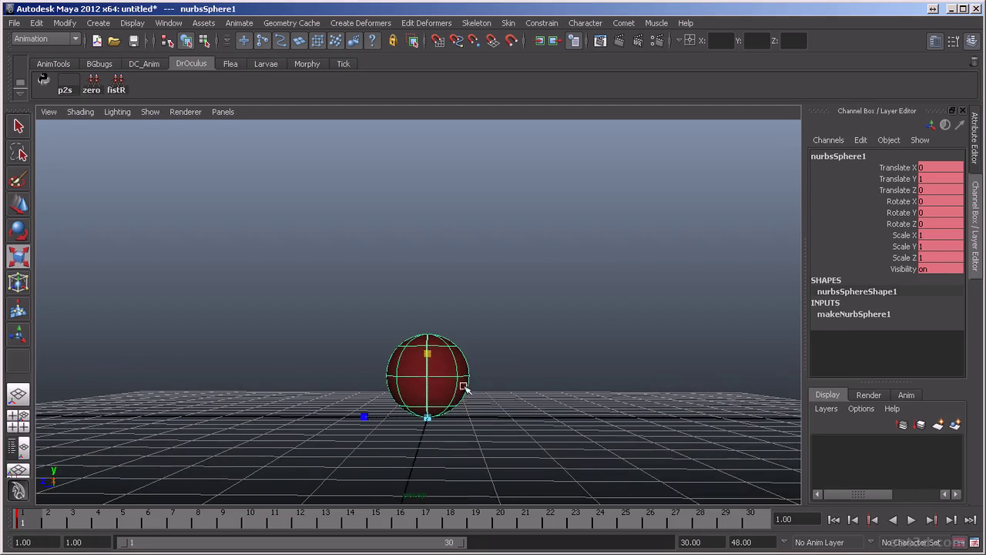
mouse_move(519, 375)
alt+mouse_down()
mouse_move(625, 381)
mouse_move(514, 386)
alt+mouse_up()
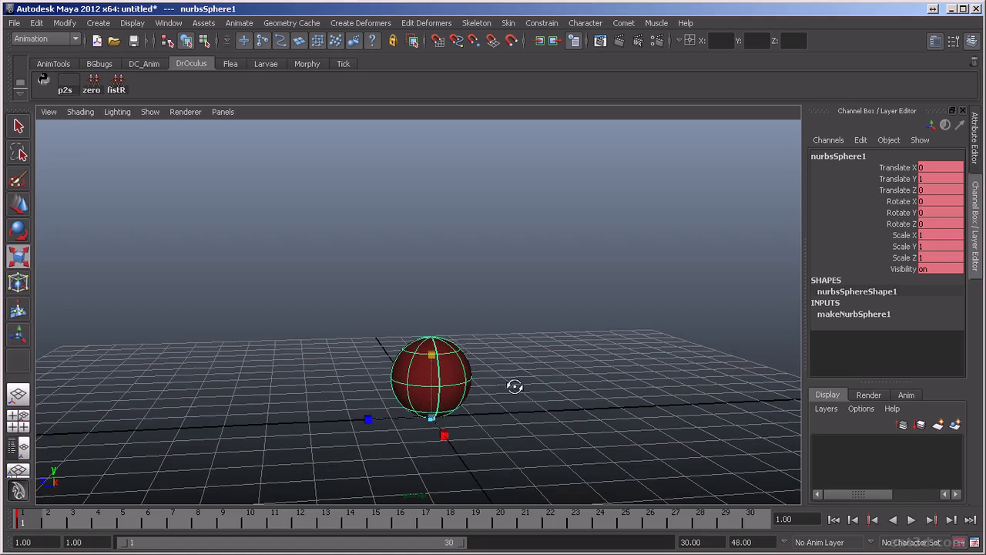
Create a second NURBS sphere and place it beside the red one at about Translate Y 1.04 and Z 2.18.
click(99, 23)
mouse_move(136, 70)
mouse_move(131, 44)
click(276, 46)
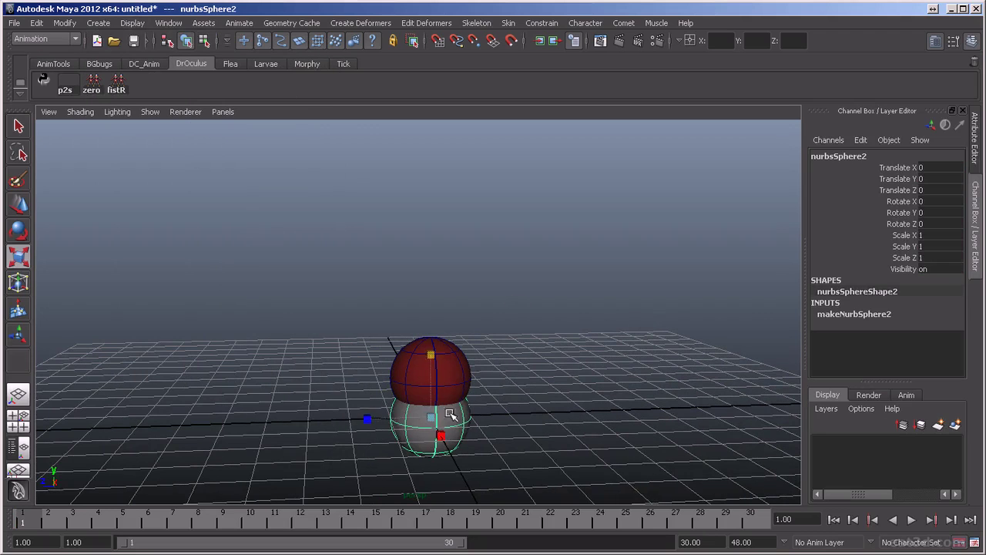
key(w)
drag(388, 417, 348, 370)
Move the gray sphere's pivot down to its base on the grid using grid snapping.
key(Insert)
click(437, 40)
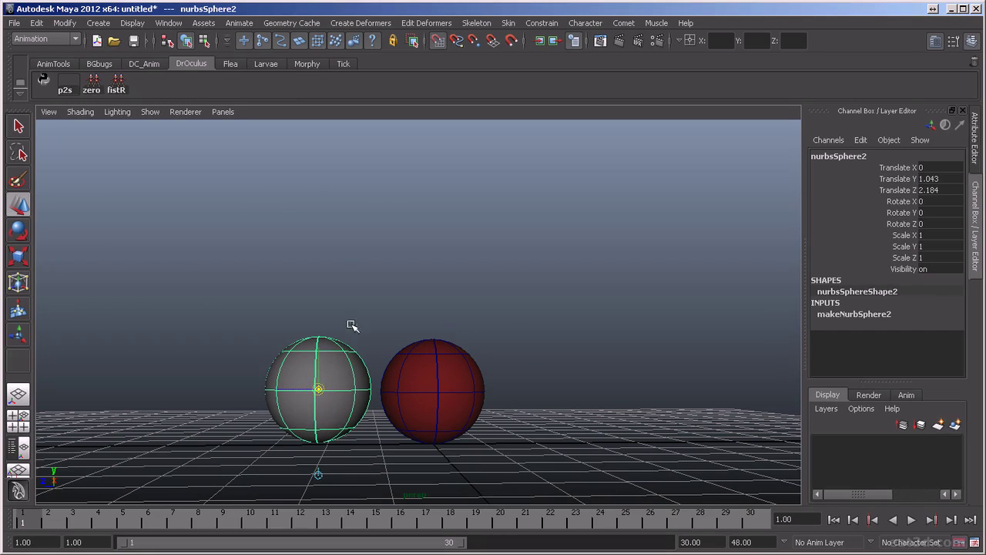
drag(318, 432, 315, 441)
drag(318, 367, 317, 420)
key(Insert)
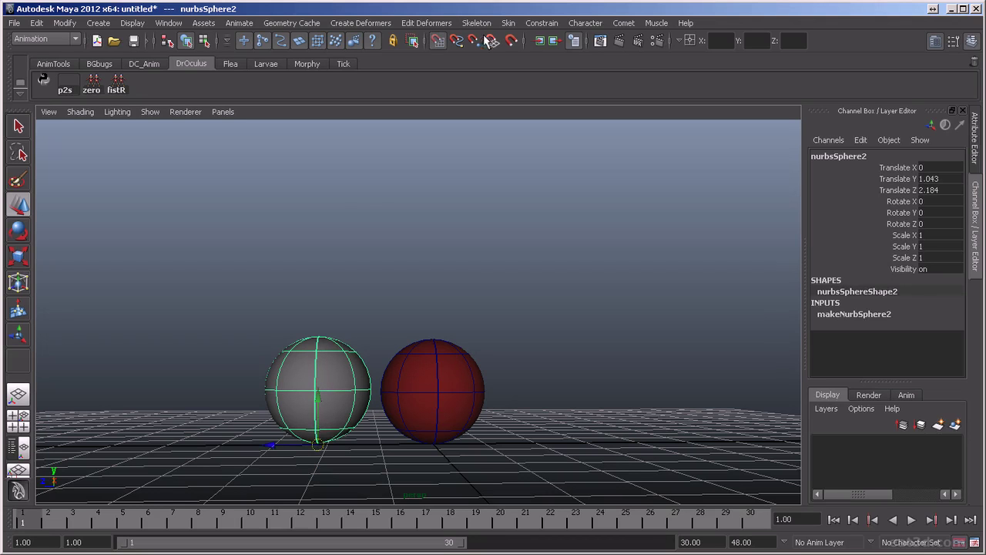
click(436, 41)
Flatten the gray sphere to a Scale Y of about 0.237 without widening it.
alt+drag(374, 376, 345, 416)
key(r)
drag(319, 379, 316, 358)
Try squashing the red sphere to a Scale Y of about 0.245 for comparison, and undo the change.
click(424, 389)
drag(434, 378, 436, 419)
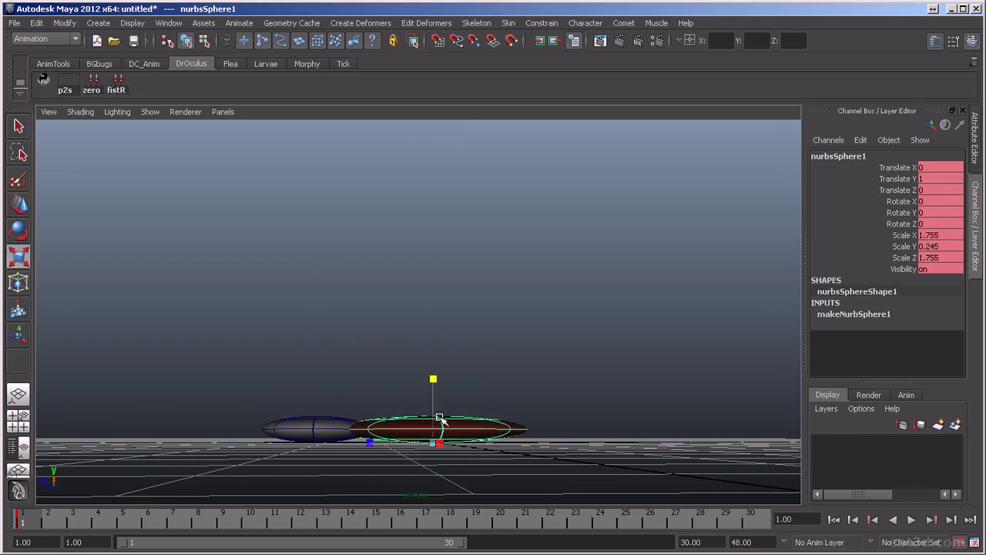
key(ctrl+z)
Delete the flattened gray sphere.
click(335, 422)
alt+drag(335, 422, 340, 383)
mouse_move(504, 419)
alt+mouse_down()
mouse_move(529, 434)
mouse_move(475, 427)
mouse_move(488, 422)
alt+mouse_up()
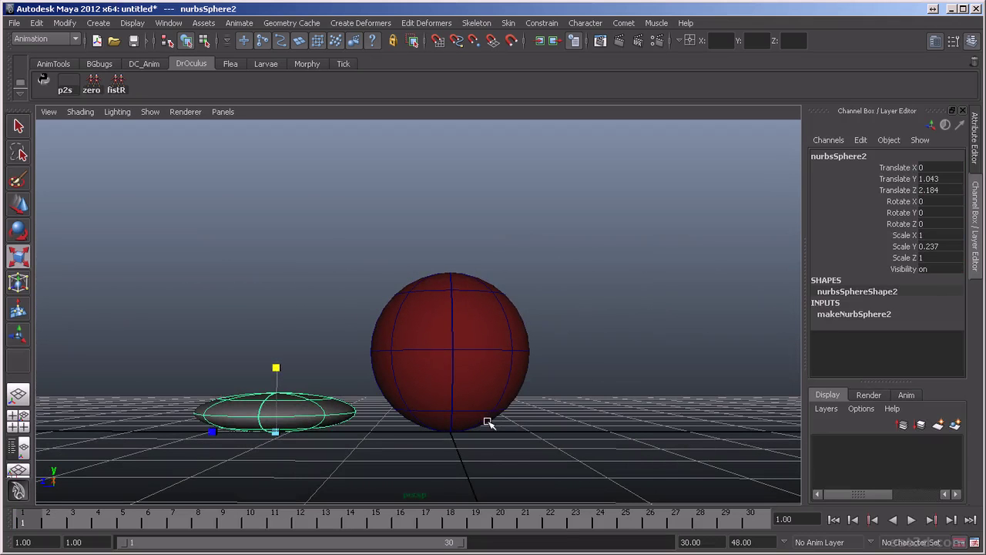
key(Delete)
Select the red sphere again.
alt+drag(488, 423, 617, 397)
click(465, 360)
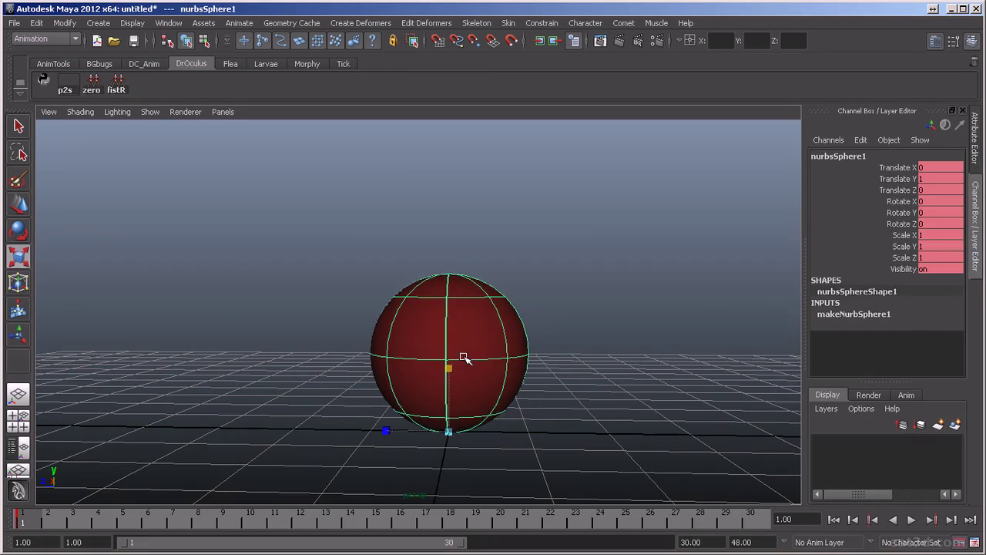
alt+drag(318, 381, 596, 433)
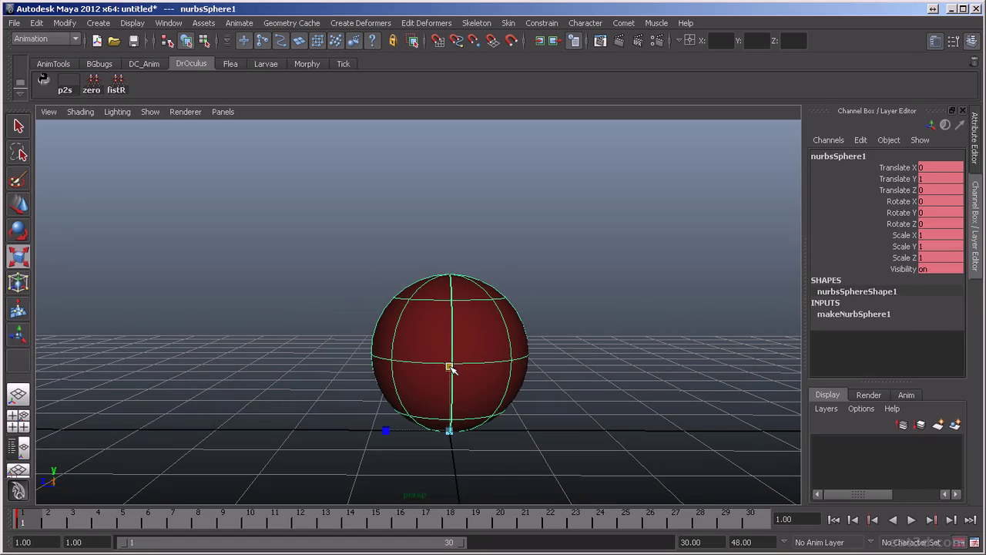
alt+drag(435, 370, 484, 395)
scroll(493, 396, down, 2)
alt+middle_drag(558, 388, 531, 425)
scroll(524, 440, up, 2)
alt+drag(531, 425, 544, 400)
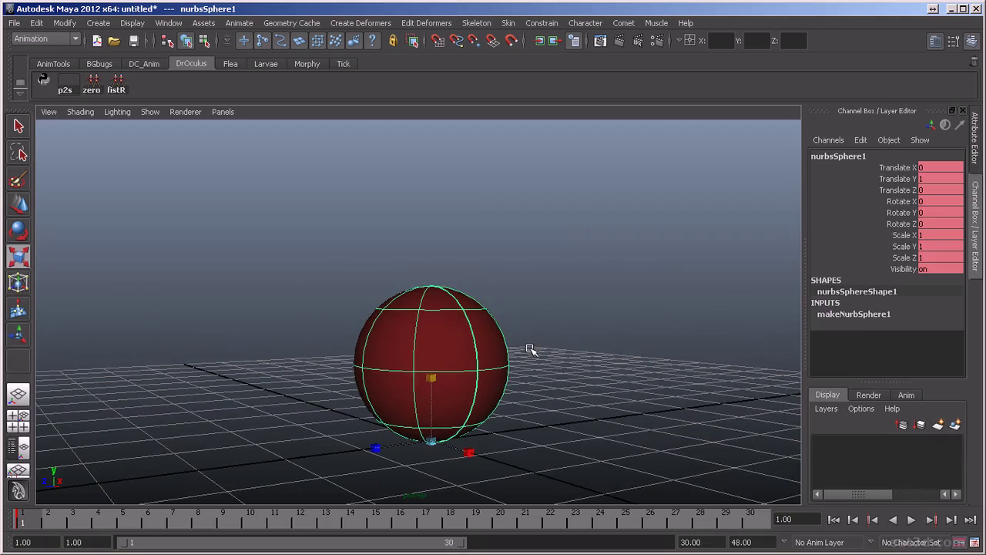
alt+drag(530, 349, 630, 383)
alt+right_drag(630, 383, 594, 363)
alt+middle_drag(594, 363, 618, 405)
alt+drag(584, 412, 592, 416)
alt+right_drag(621, 431, 619, 425)
alt+middle_drag(619, 424, 601, 440)
alt+drag(601, 440, 603, 436)
alt+middle_drag(591, 380, 599, 407)
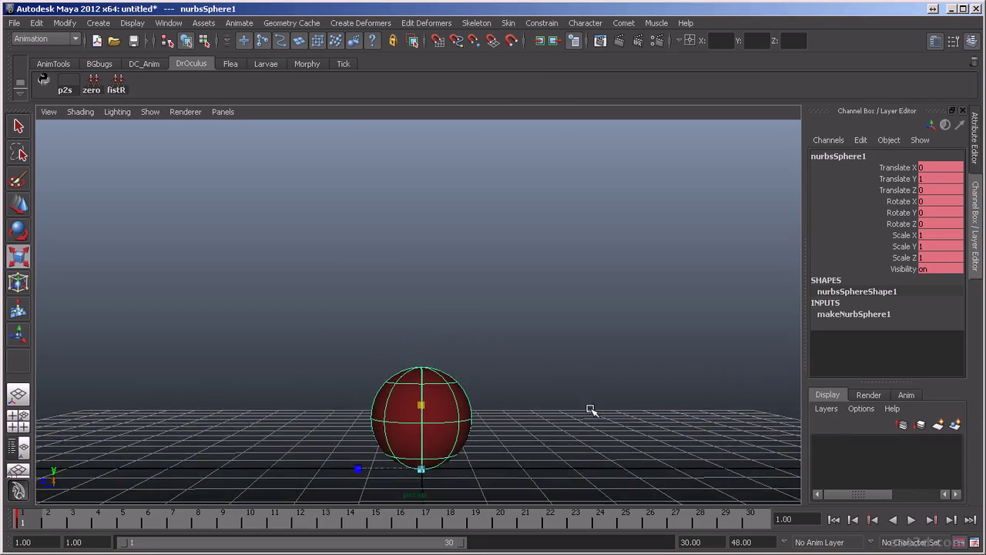
alt+drag(598, 408, 600, 418)
alt+right_drag(600, 421, 598, 429)
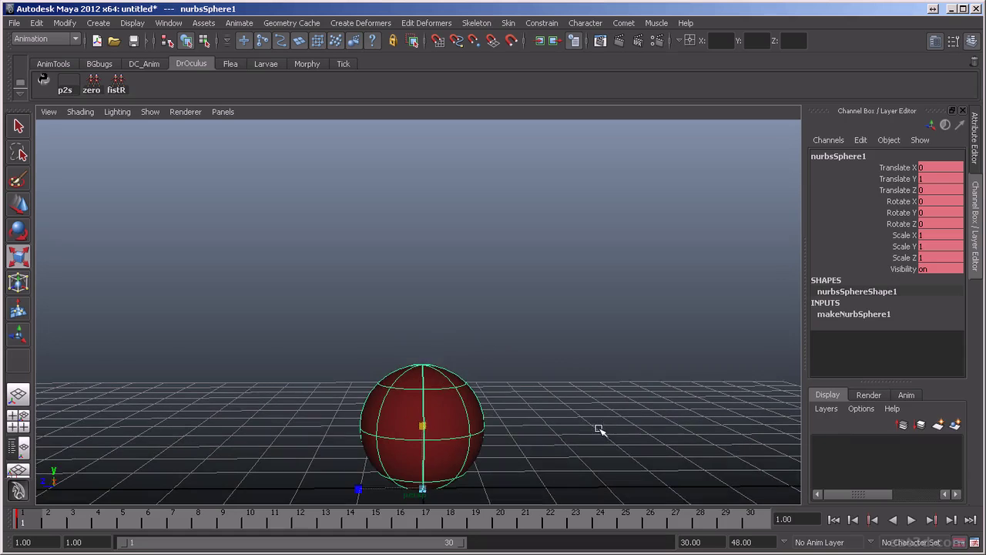
scroll(600, 434, down, 2)
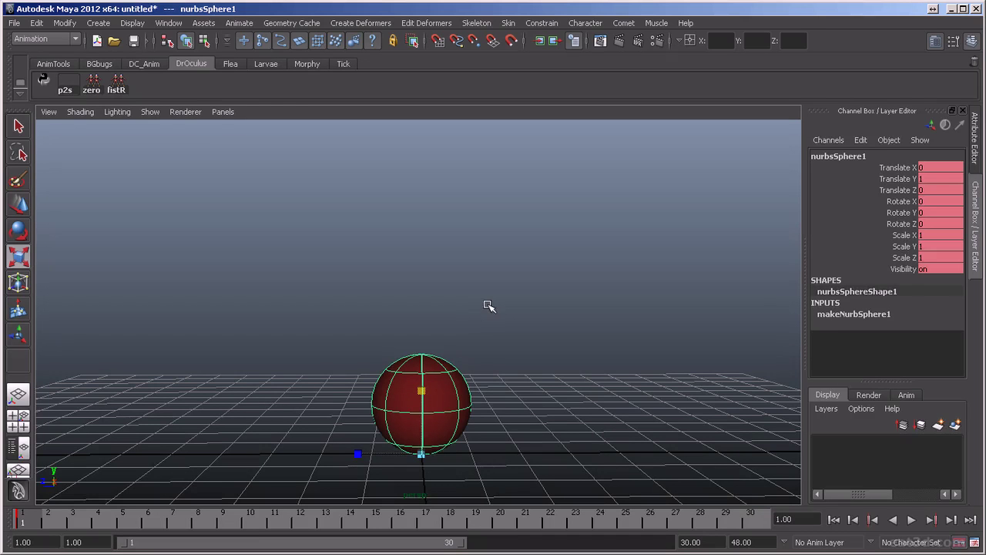
alt+drag(478, 418, 582, 437)
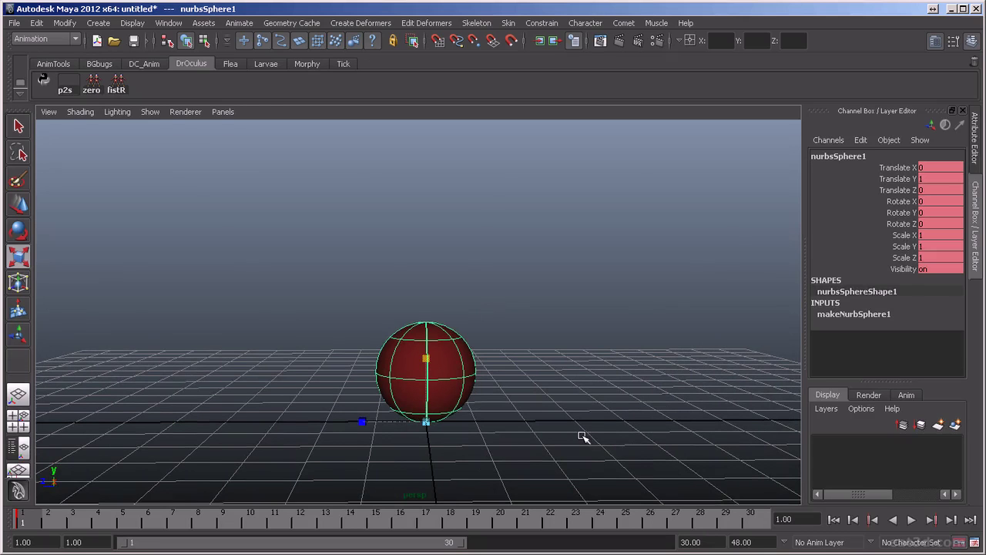
alt+drag(526, 383, 524, 408)
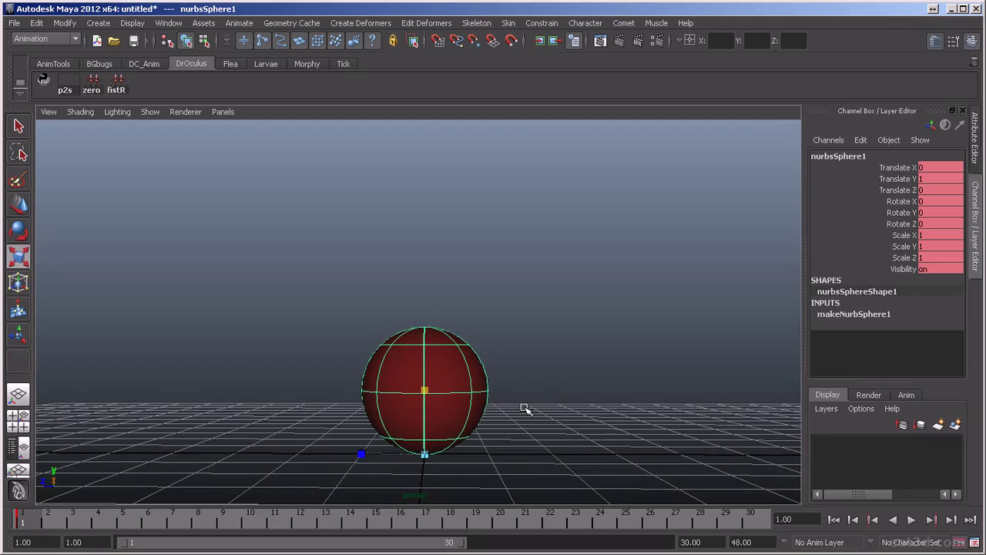
At frame 5, squash the sphere to a Scale Y of about 0.35 with X and Z at about 1.65.
mouse_move(612, 416)
alt+mouse_down()
mouse_move(508, 432)
mouse_move(462, 418)
mouse_move(315, 418)
mouse_move(632, 423)
mouse_move(616, 424)
alt+mouse_up()
click(122, 518)
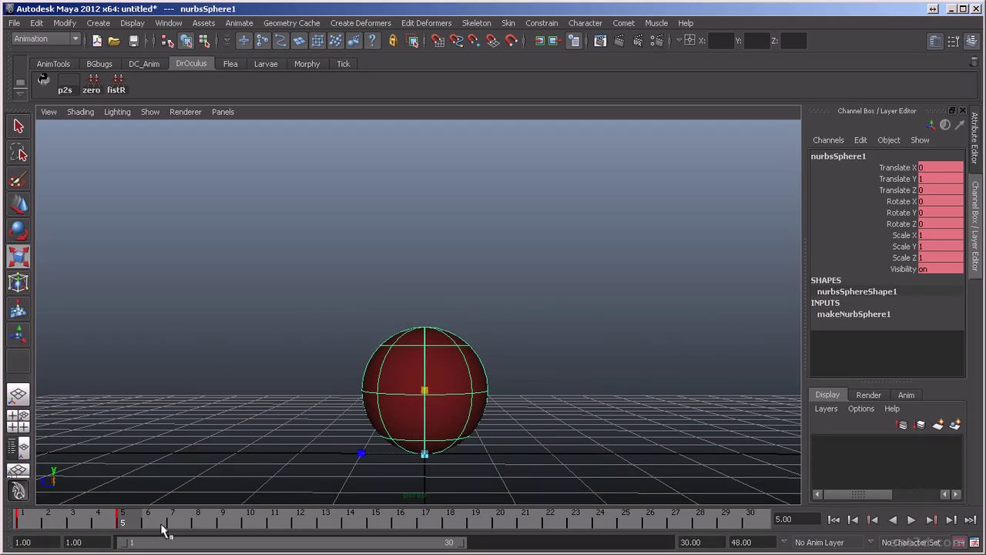
drag(425, 387, 496, 410)
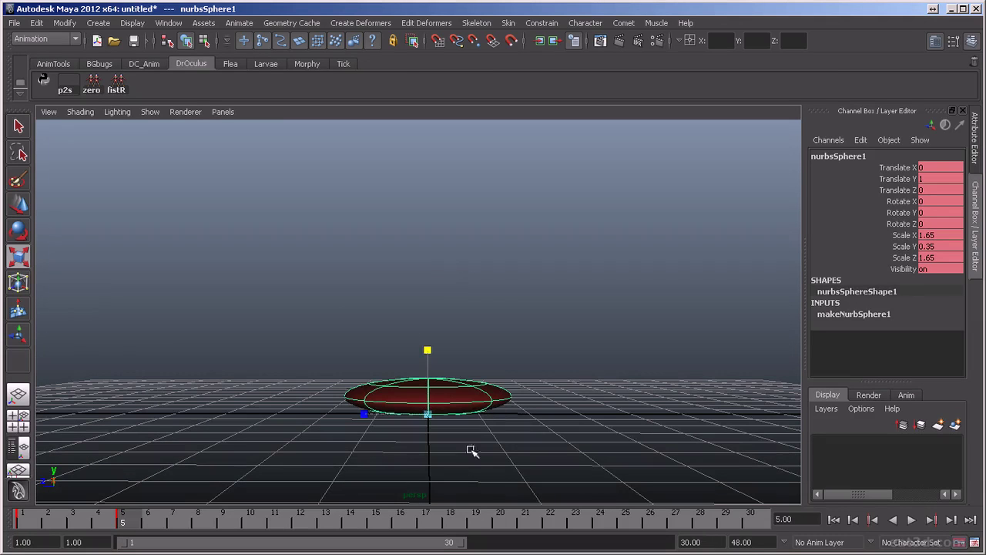
At frame 9, deepen the squash to a Scale Y of about 0.262 with X and Z at about 1.738, and preview it.
click(221, 526)
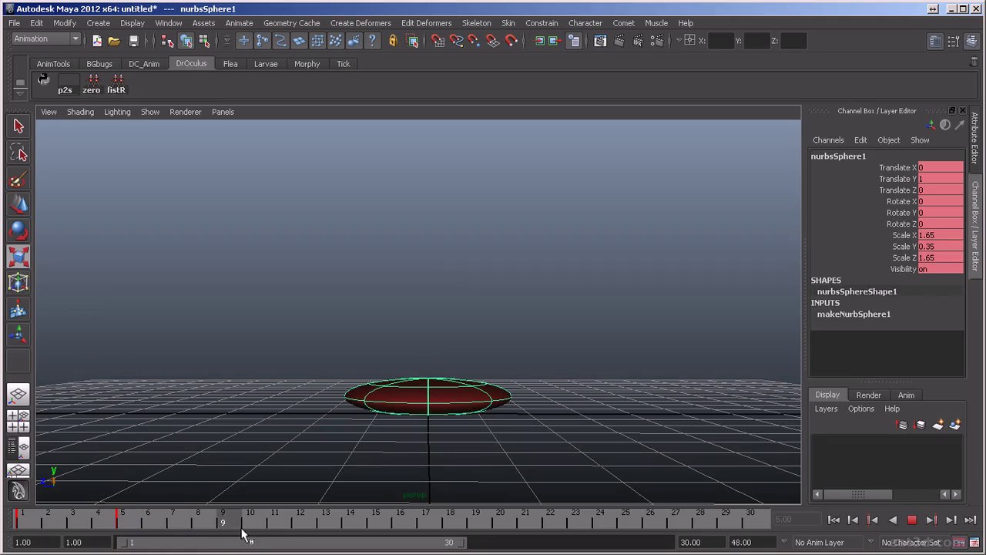
drag(426, 349, 424, 366)
key(alt+v)
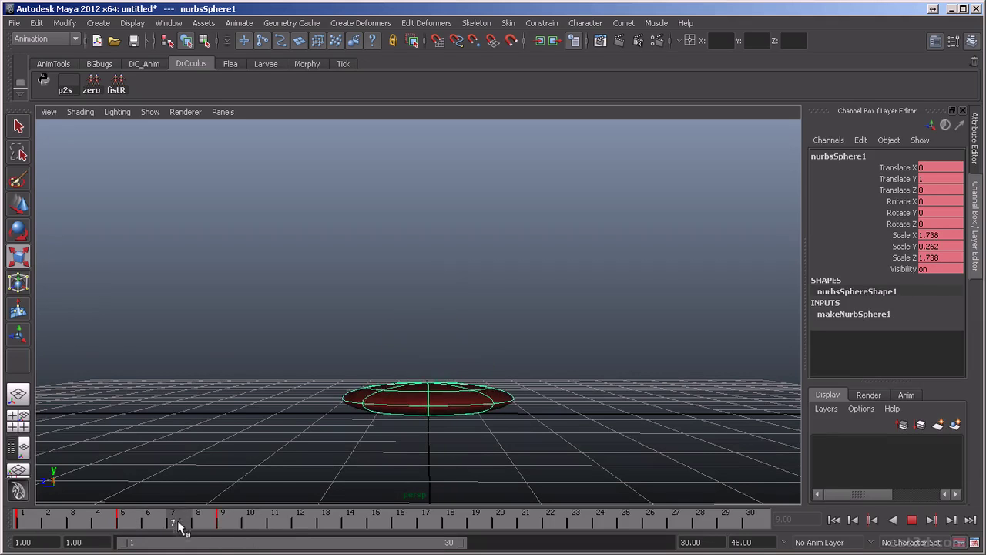
key(alt+v)
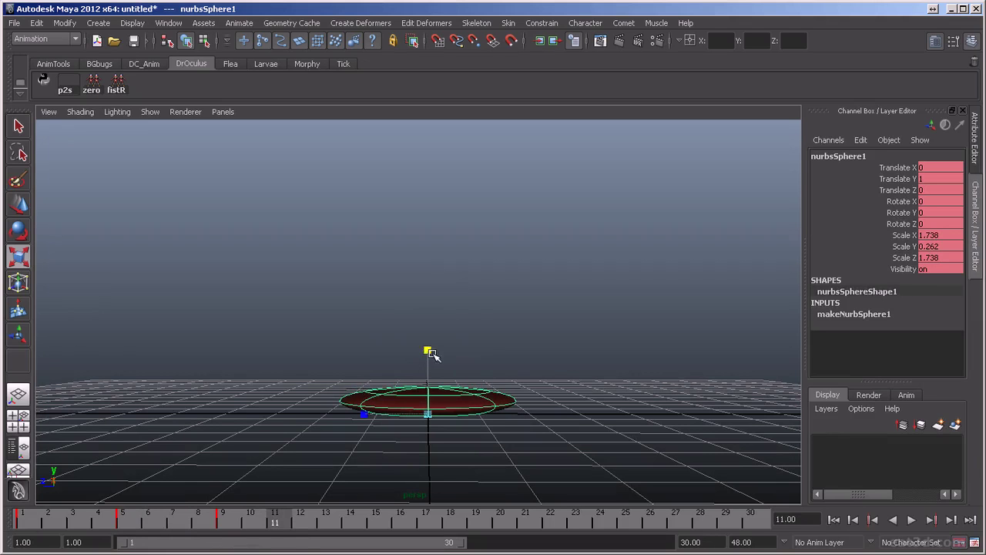
At frame 11, stretch the sphere to a Scale Y of about 1.262 with X and Z at about 0.765, and preview it.
drag(428, 350, 436, 111)
alt+drag(589, 379, 563, 414)
scroll(562, 414, down, 2)
alt+middle_drag(562, 414, 562, 422)
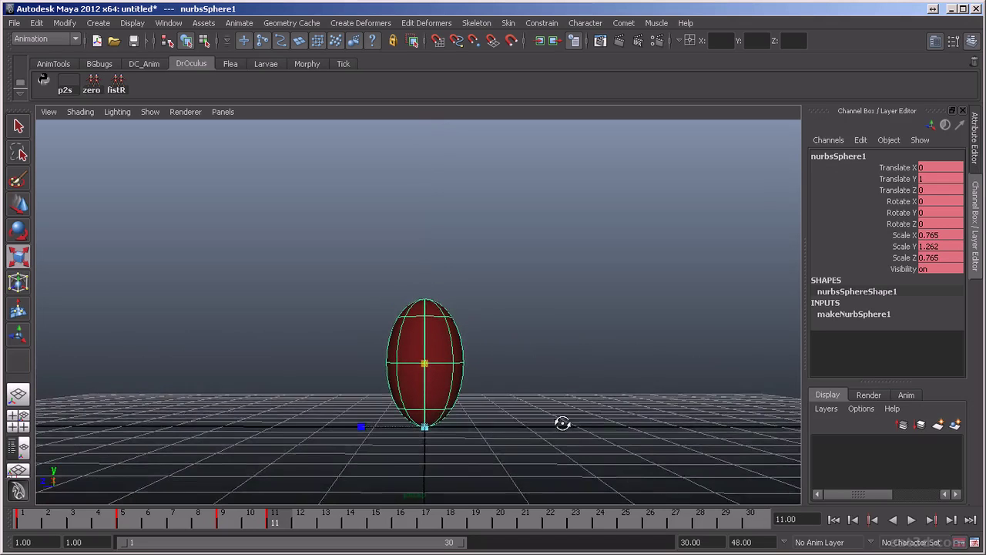
alt+drag(562, 423, 570, 414)
alt+middle_drag(570, 413, 570, 418)
alt+drag(570, 418, 565, 434)
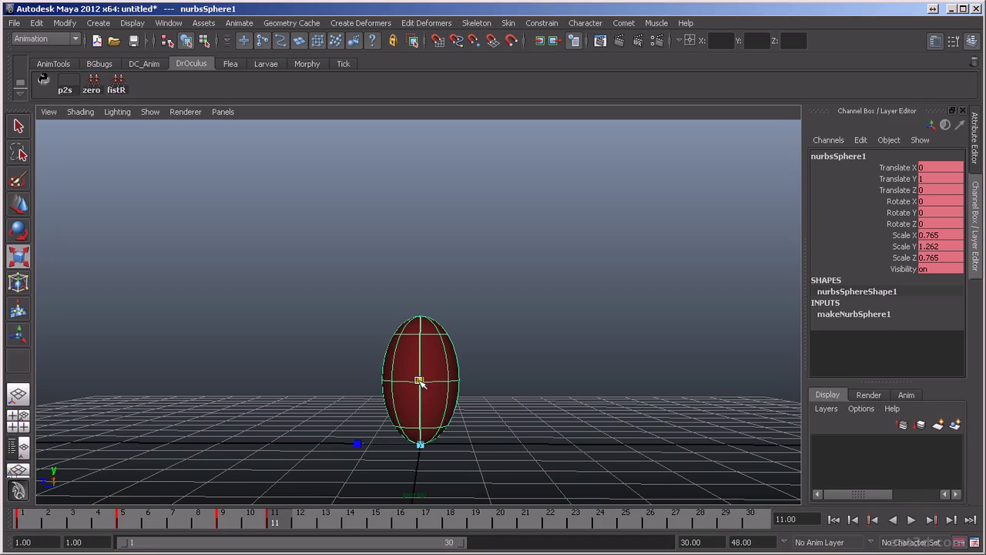
key(alt+v)
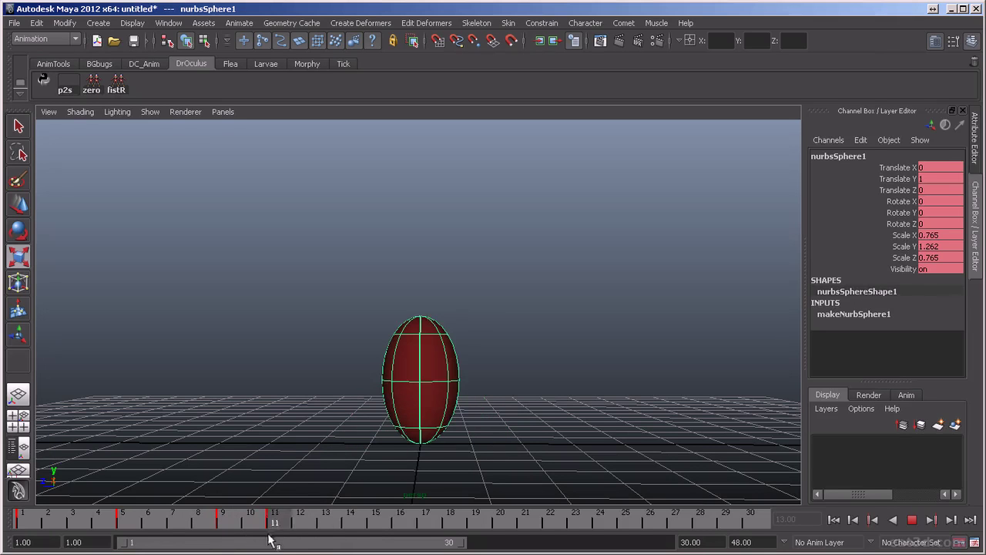
key(Escape)
At frame 13, raise the sphere to a Translate Y of about 4.221, set Scale Y to 1, and preview the motion.
key(w)
drag(424, 387, 420, 234)
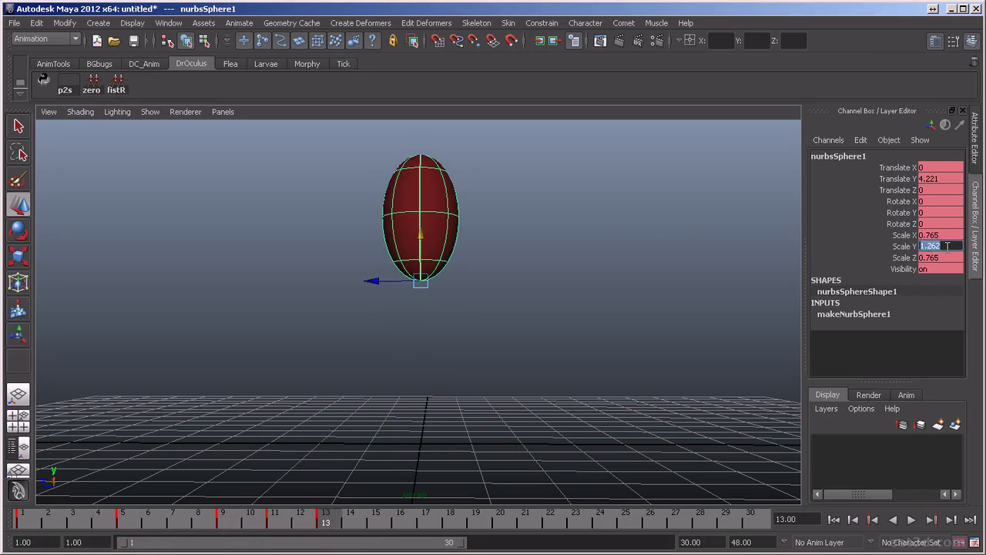
text(1)
key(Return)
key(alt+v)
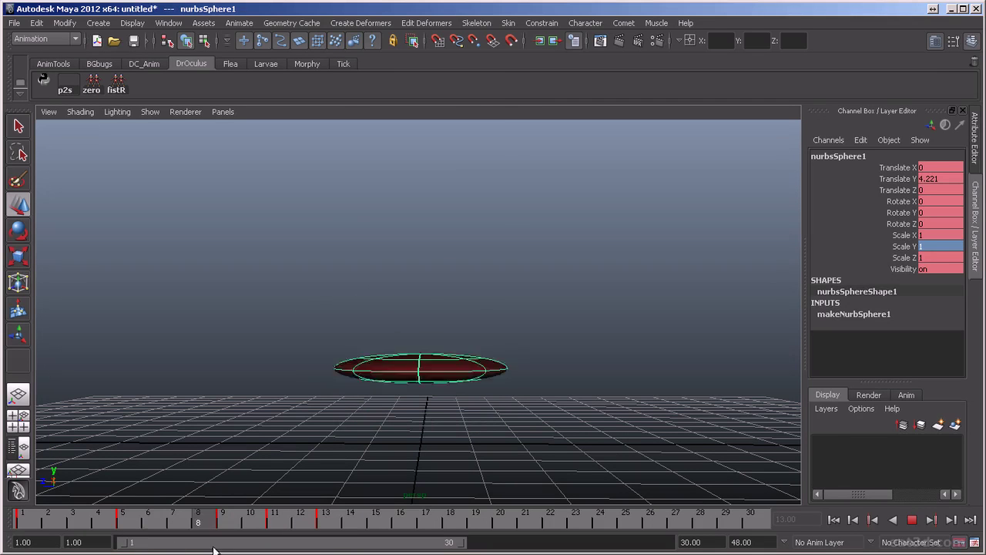
key(alt+v)
Key only Translate Y at 1 on frames 9 and 11, carrying the grounded value over from frame 5.
click(127, 523)
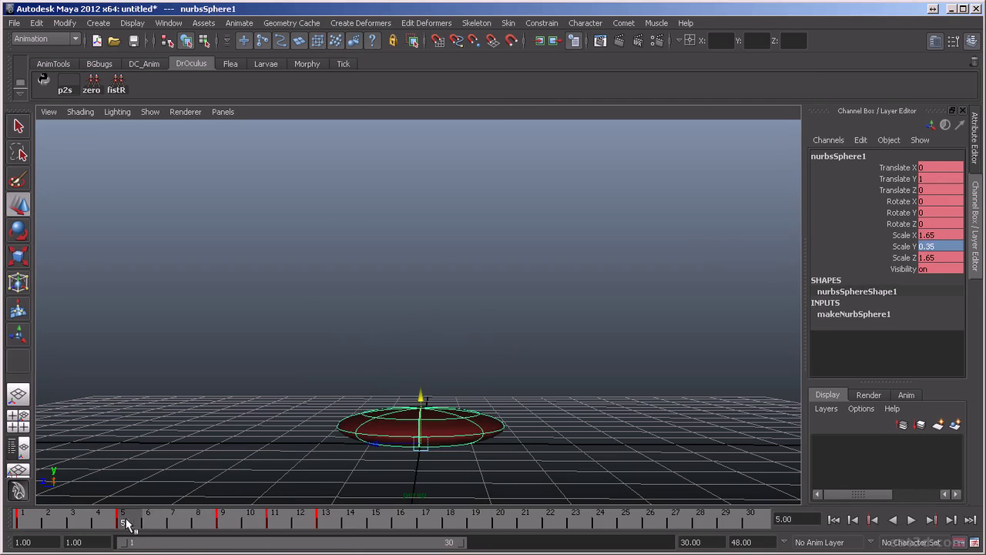
drag(131, 523, 223, 523)
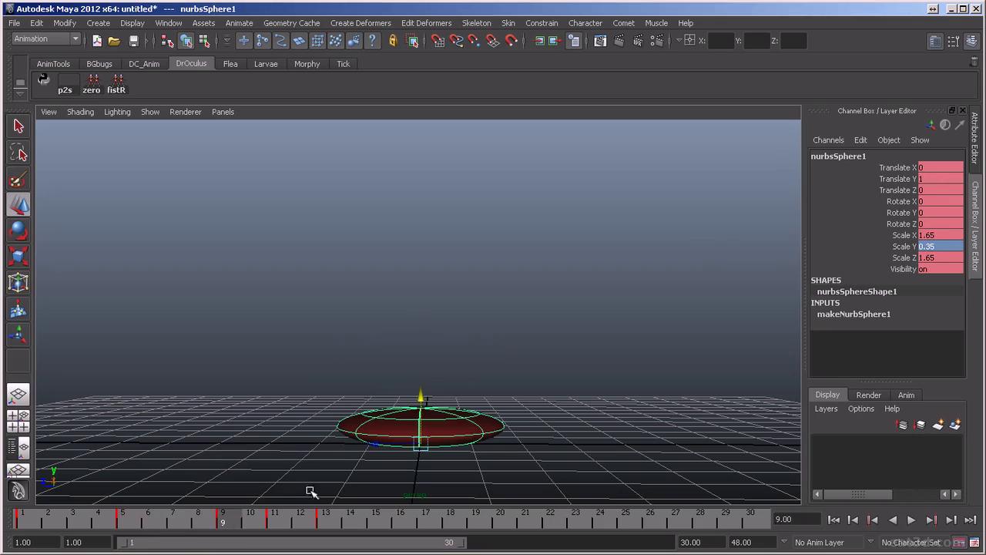
click(917, 178)
right_click(917, 179)
click(952, 200)
drag(228, 525, 277, 522)
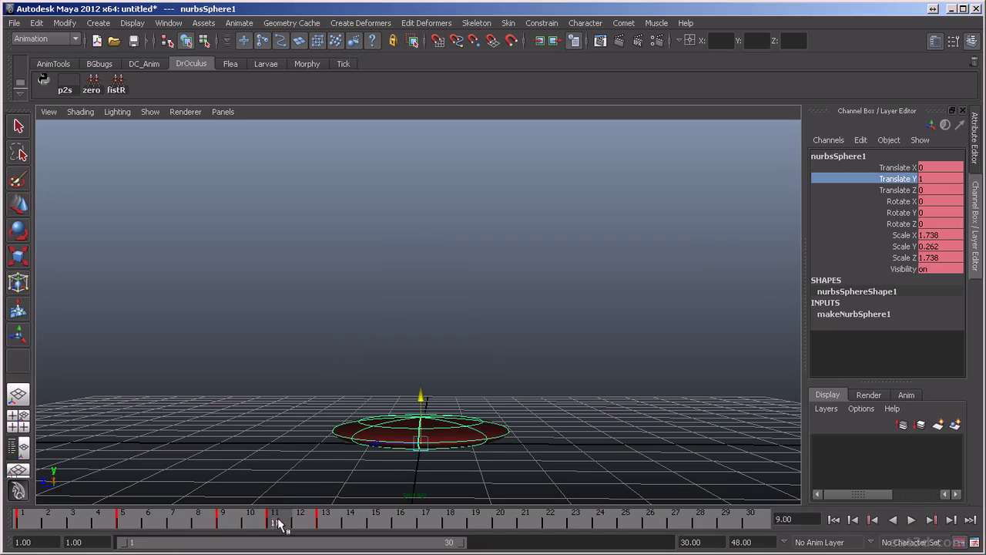
right_click(901, 182)
click(937, 201)
At frame 15, raise the sphere to a Translate Y of about 4.871 and play back the animation.
drag(271, 516, 392, 531)
drag(418, 210, 418, 182)
key(alt+v)
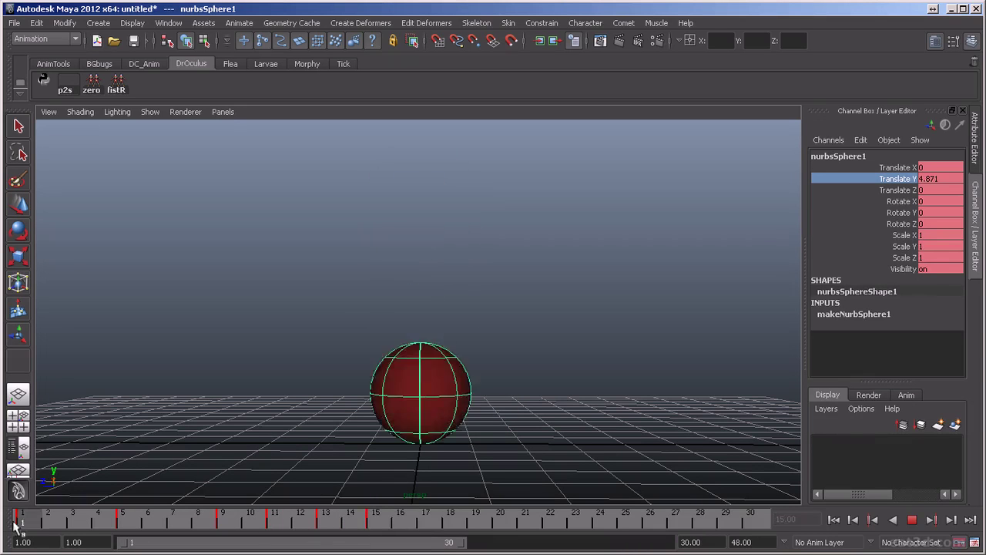
click(912, 520)
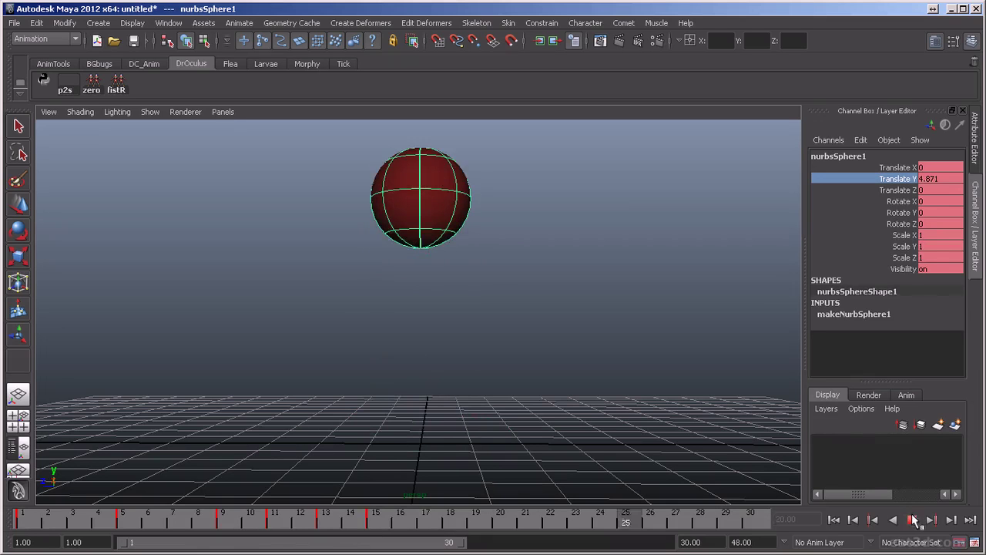
Key the sphere at frame 17 with Translate Y held at 4.871, and preview the animation.
alt+drag(679, 444, 662, 445)
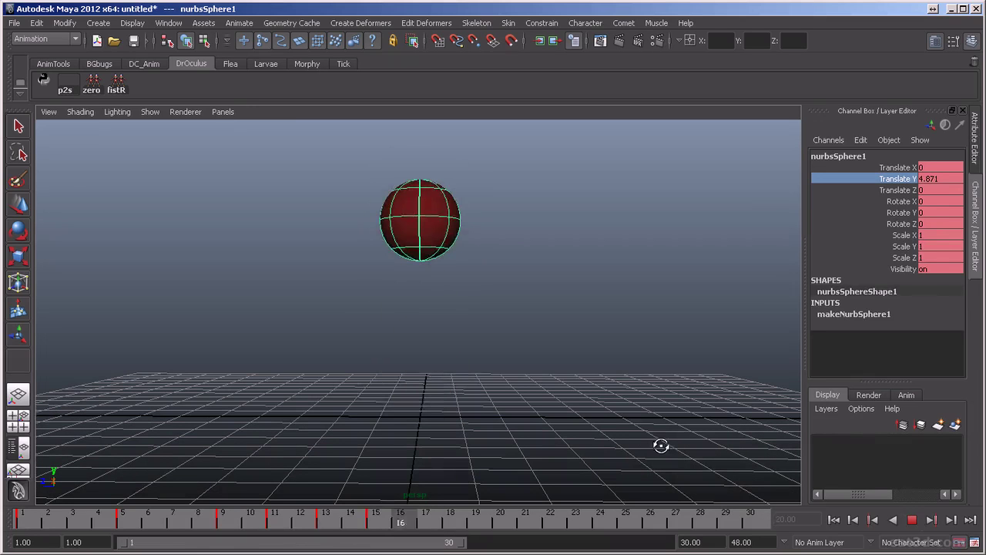
click(912, 520)
drag(72, 527, 433, 543)
key(alt+v)
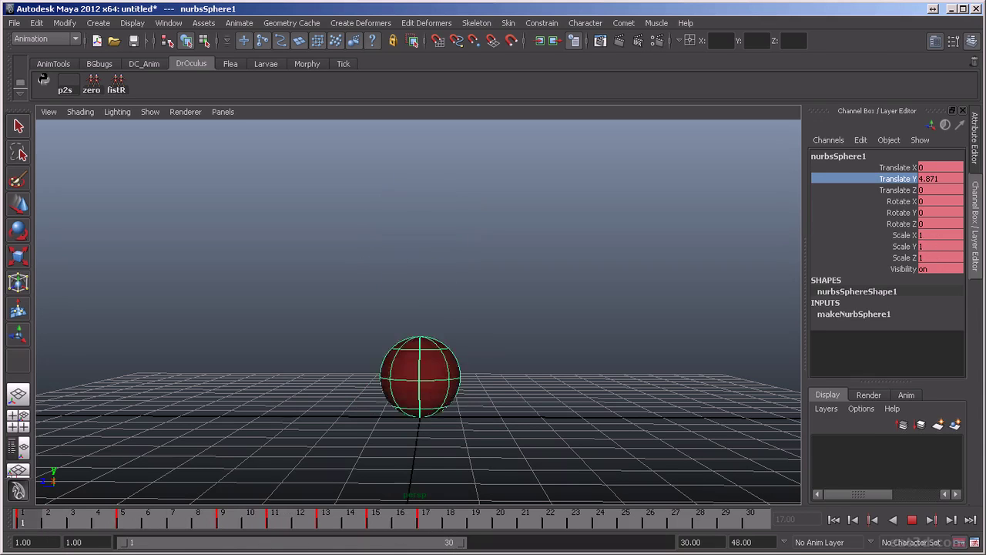
Lower the sphere to a Translate Y of about 4.068 at frame 19 and about 0.976 at frame 21.
click(476, 522)
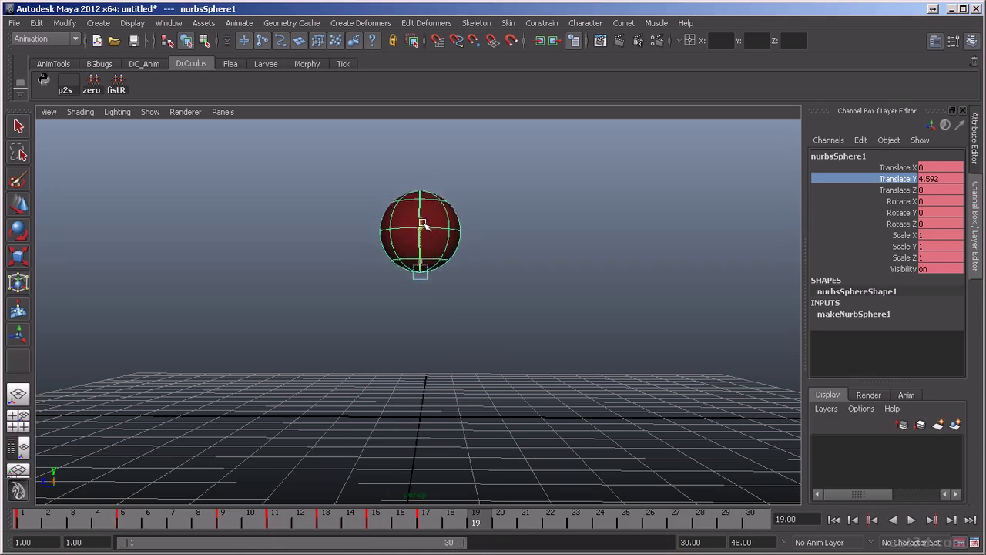
key(alt+v)
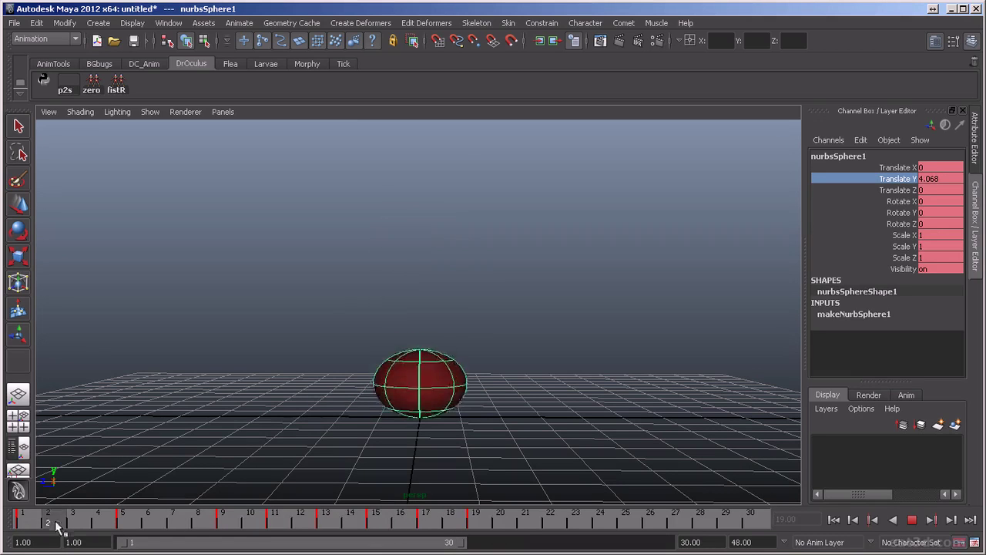
click(531, 530)
drag(417, 248, 422, 398)
mouse_move(446, 441)
alt+mouse_down()
mouse_move(441, 434)
mouse_move(440, 452)
alt+mouse_up()
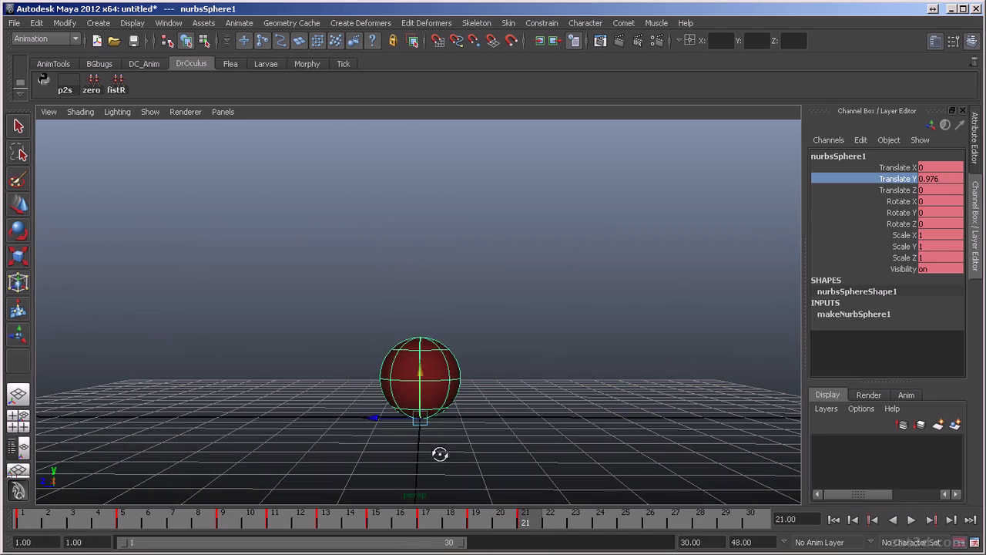
At frame 21, stretch the sphere to a Scale Y of about 1.417 with X and Z at about 0.625, and preview it.
key(r)
drag(419, 359, 421, 335)
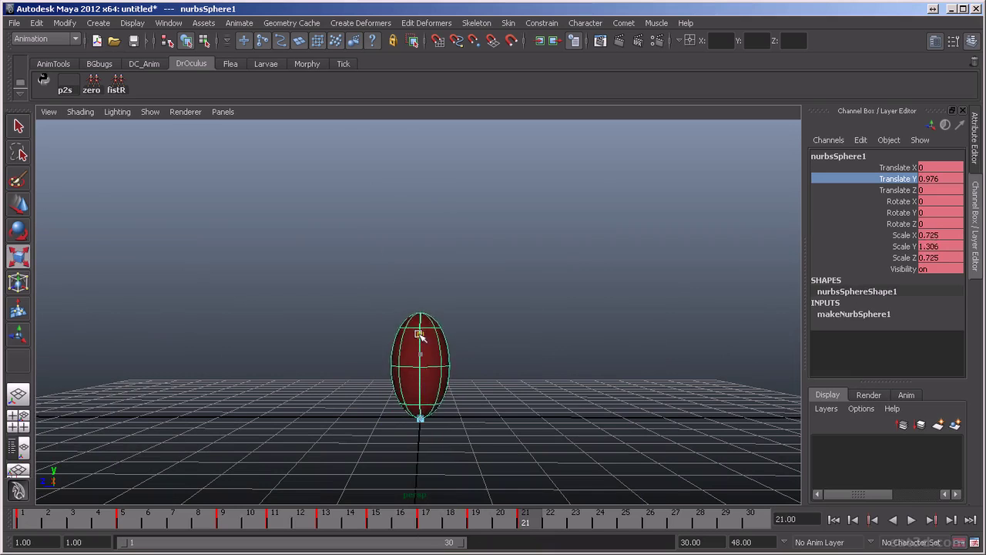
drag(502, 515, 452, 542)
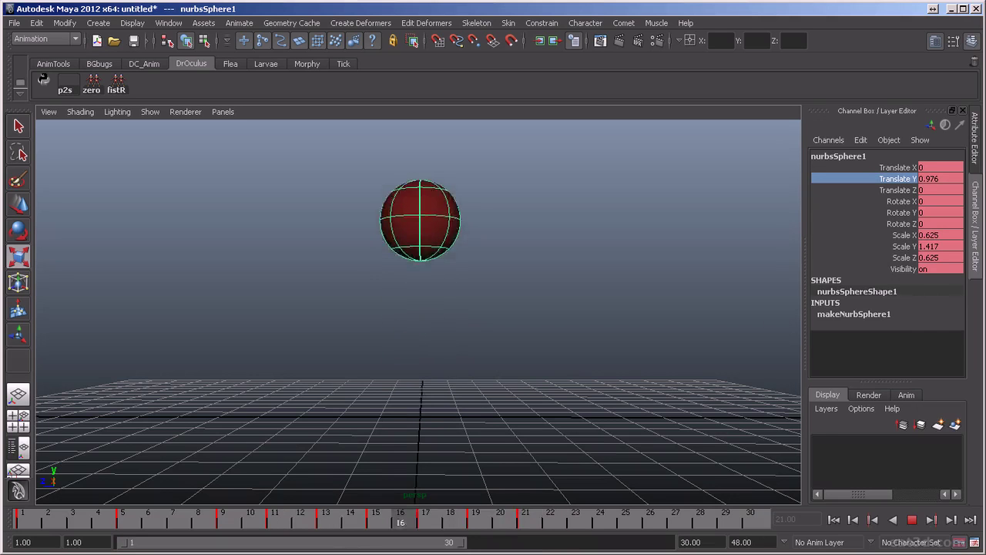
drag(144, 516, 549, 540)
Examine the stretched landing pose around frames 21 to 23 from several camera angles and during playback.
alt+drag(509, 436, 584, 451)
scroll(579, 463, up, 2)
alt+middle_drag(579, 464, 573, 424)
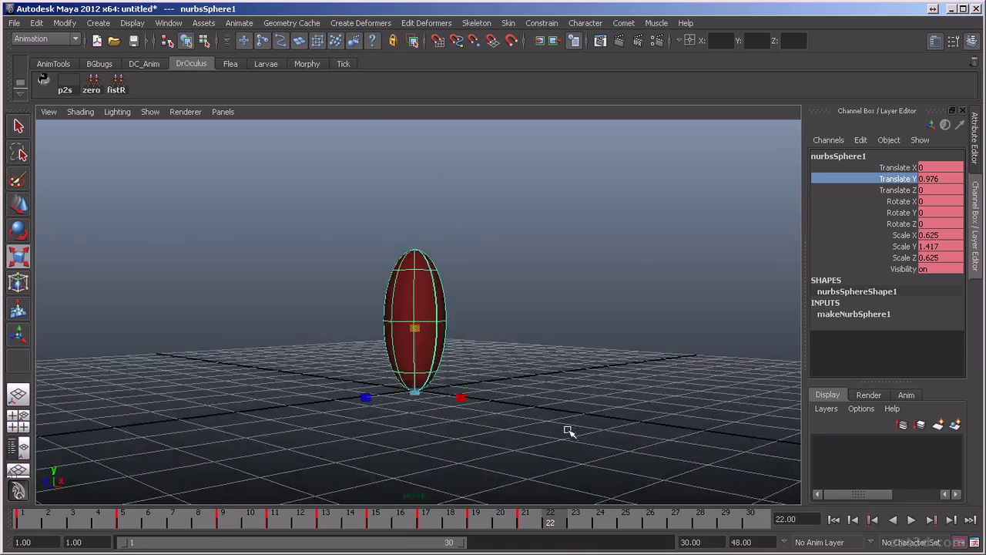
alt+drag(573, 425, 531, 440)
scroll(531, 441, up, 2)
drag(534, 518, 576, 527)
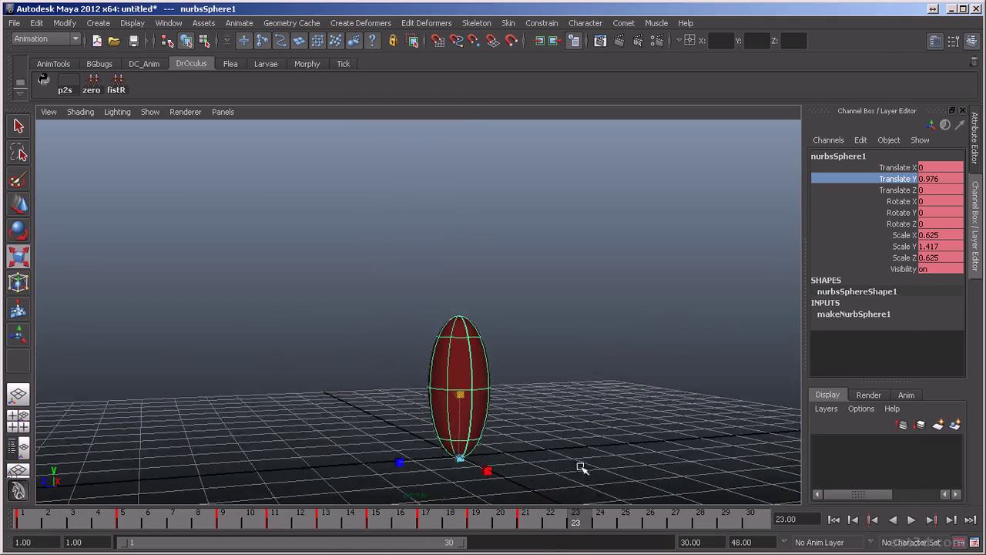
alt+drag(511, 440, 429, 449)
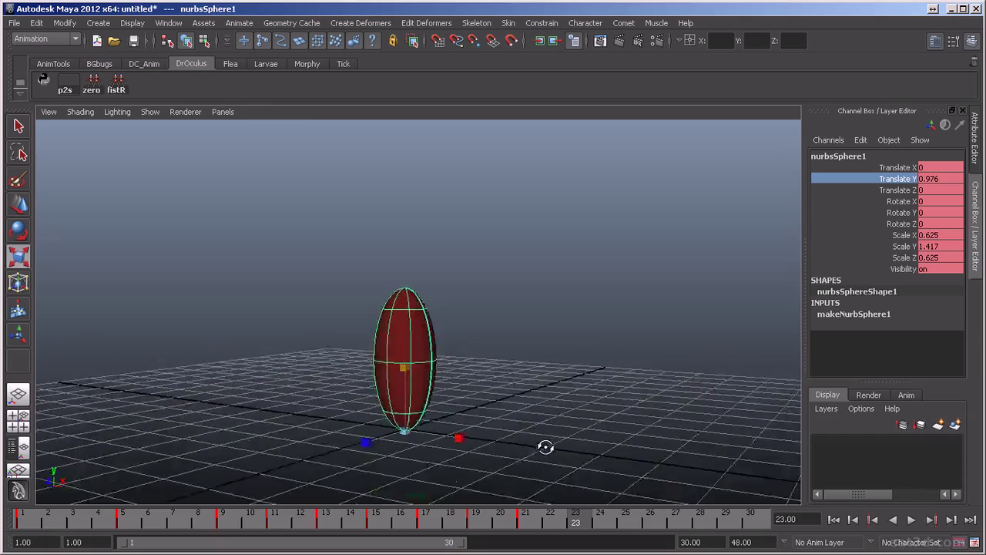
alt+drag(456, 445, 404, 442)
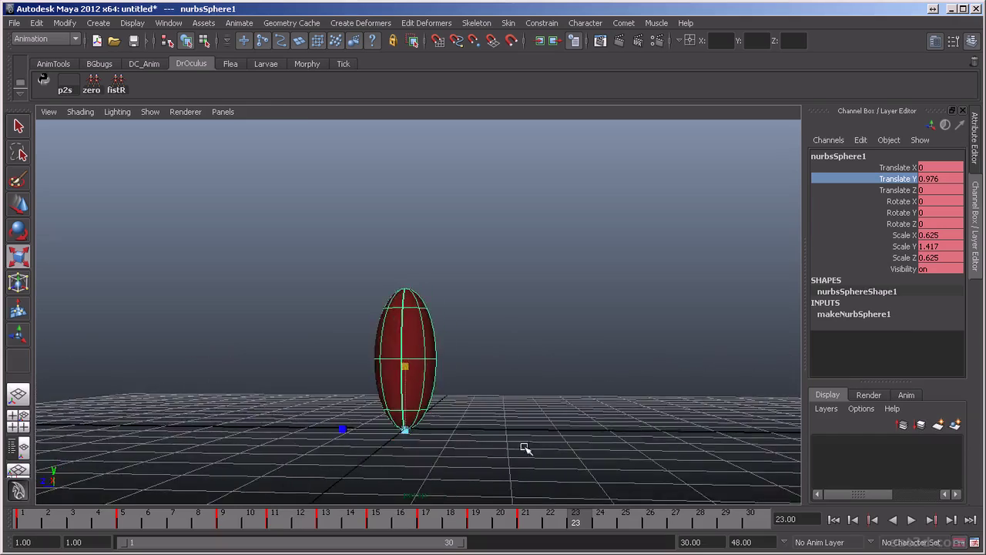
mouse_move(463, 455)
alt+mouse_down()
mouse_move(407, 455)
mouse_move(452, 458)
mouse_move(462, 535)
mouse_move(606, 524)
mouse_move(162, 531)
mouse_move(506, 527)
alt+mouse_up()
key(alt+v)
alt+drag(533, 447, 490, 450)
drag(370, 525, 539, 524)
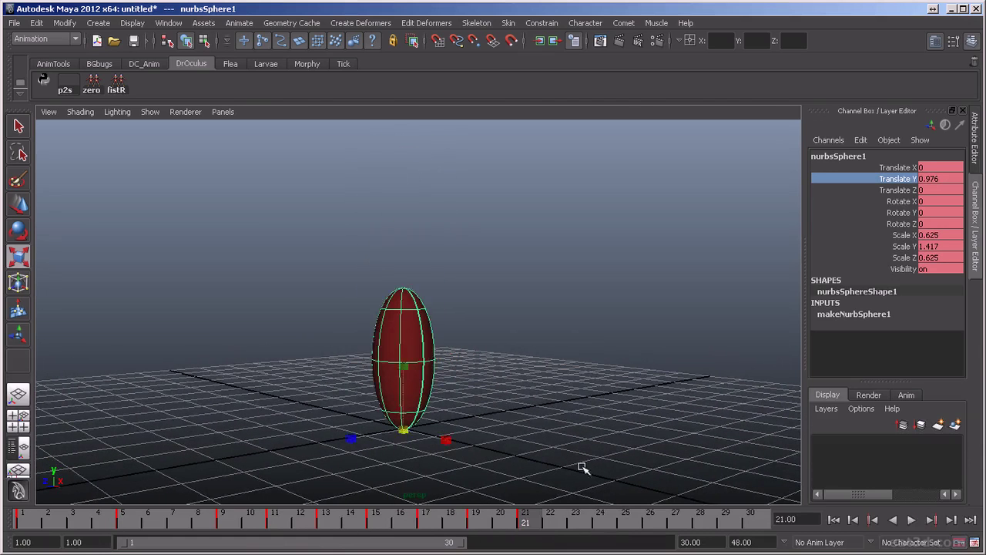
alt+drag(573, 493, 544, 466)
At frame 23, return the sphere to its round shape by setting Scale Y to 1.
drag(532, 524, 576, 524)
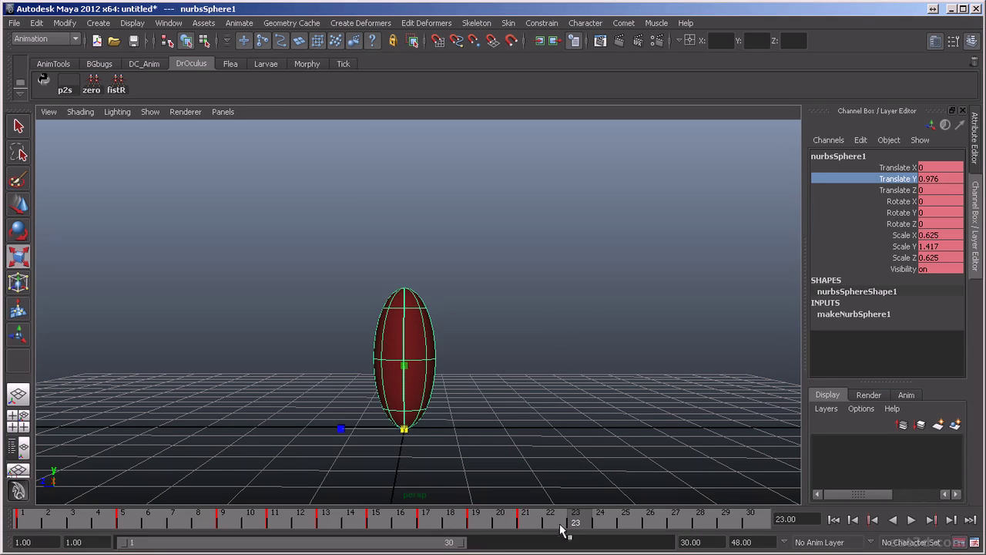
mouse_move(402, 363)
mouse_down()
mouse_move(407, 391)
mouse_move(409, 367)
mouse_up()
click(947, 246)
text(1)
key(Return)
Squash the sphere at frame 25 to a Scale Y of about 0.869, and set Scale Y to 1 at frame 27.
drag(592, 522, 632, 532)
drag(406, 375, 406, 369)
drag(638, 531, 671, 528)
double_click(959, 246)
text(1)
key(Return)
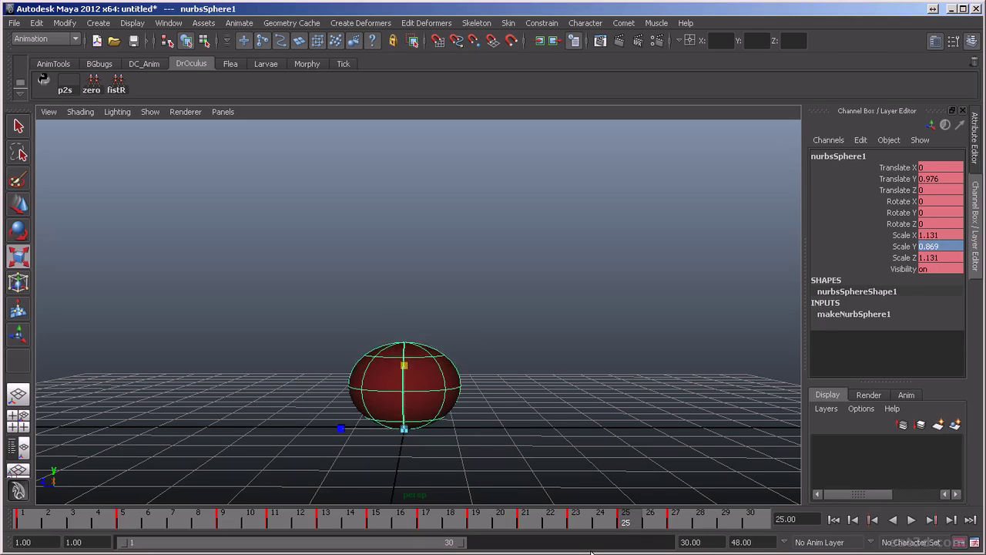
Step back through the keyframes, deselect the sphere, and play back the animation.
key(comma)
key(comma)
key(comma)
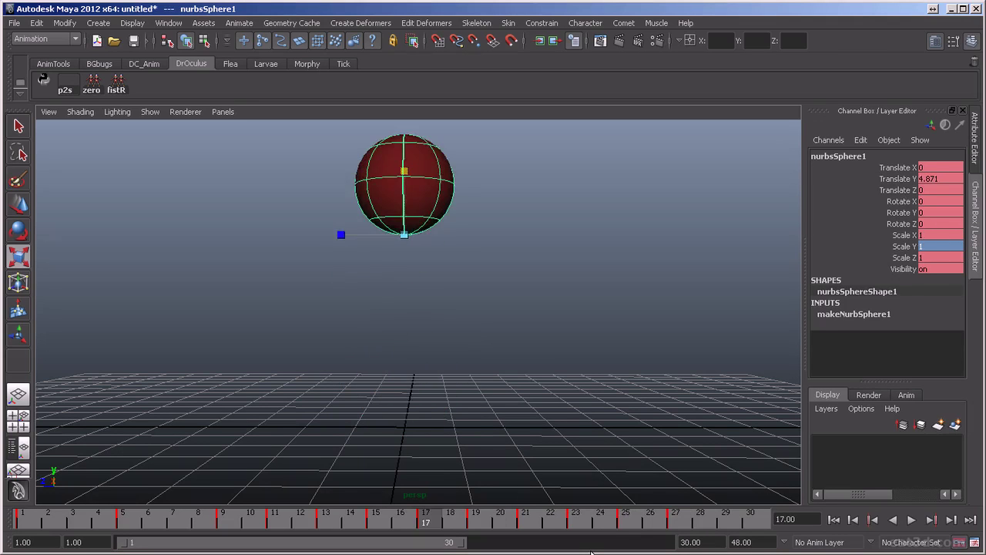
click(560, 421)
alt+drag(559, 421, 574, 423)
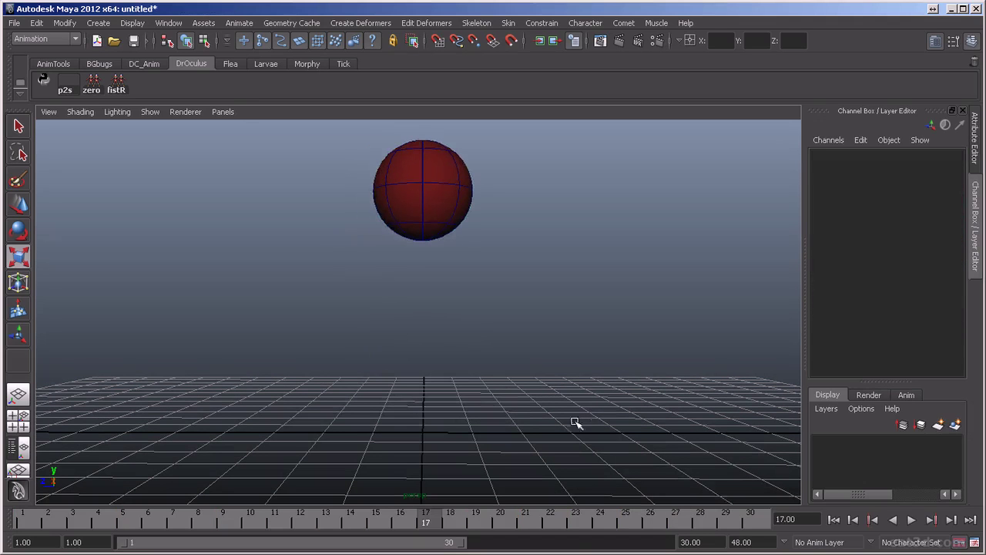
click(913, 522)
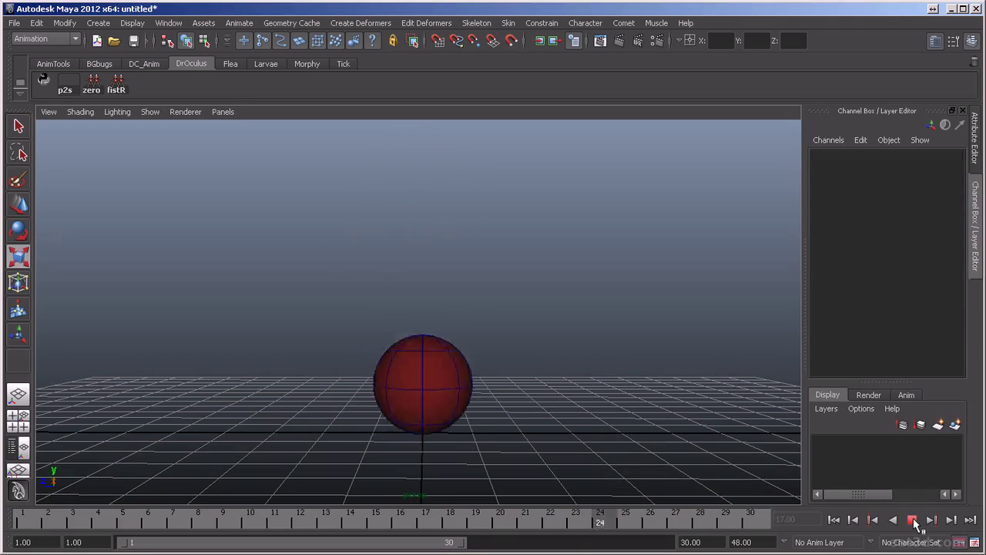
click(506, 522)
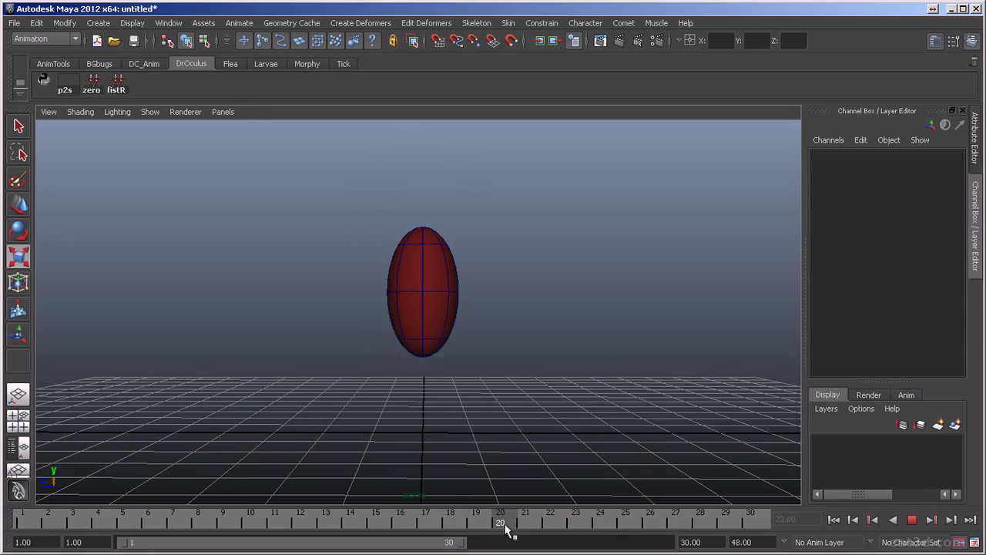
Select the sphere and step through the keyframes around frame 19 to compare its shapes during the fall.
click(440, 322)
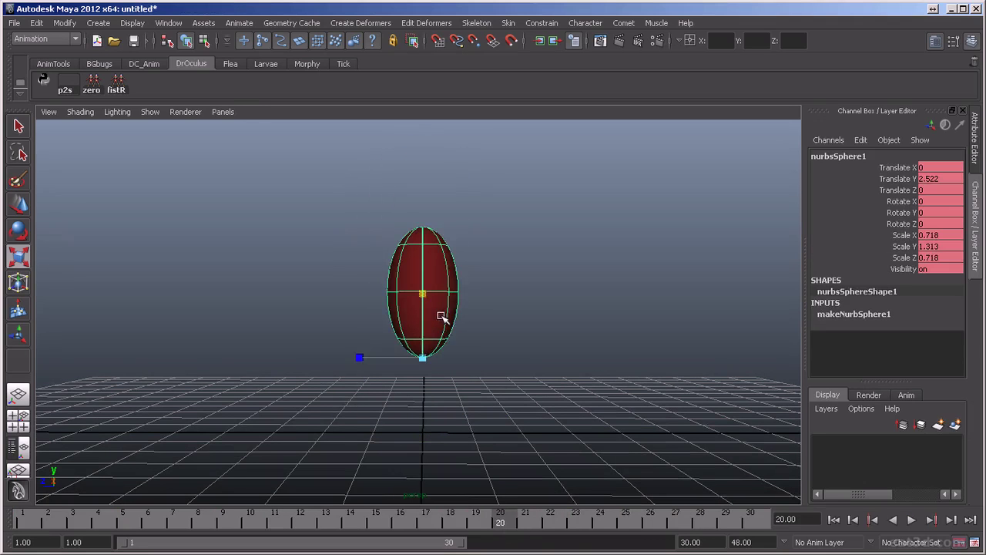
click(474, 521)
key(comma)
key(comma)
key(period)
key(period)
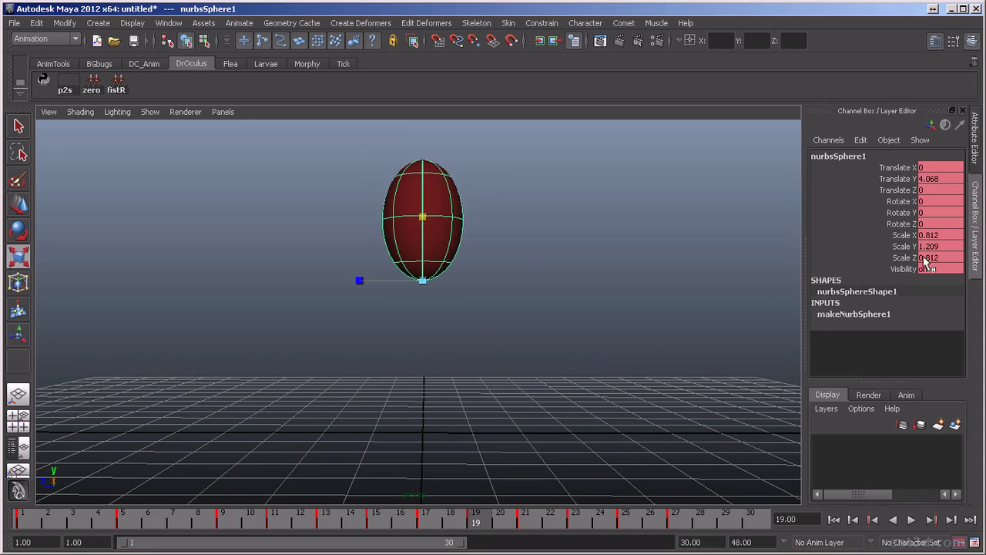
Remove the sphere's stretch at frame 19 by setting Scale Y to 1, comparing it with the neighbouring keyframes.
ctrl+shift+drag(423, 218, 421, 227)
key(comma)
key(period)
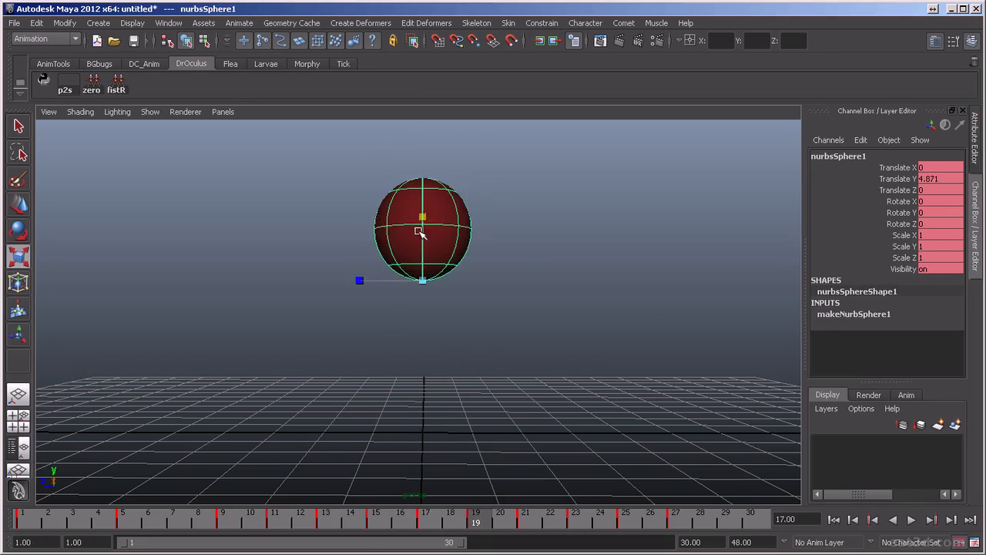
ctrl+shift+drag(427, 217, 428, 220)
key(comma)
key(period)
key(comma)
key(period)
double_click(952, 246)
text(1)
key(Return)
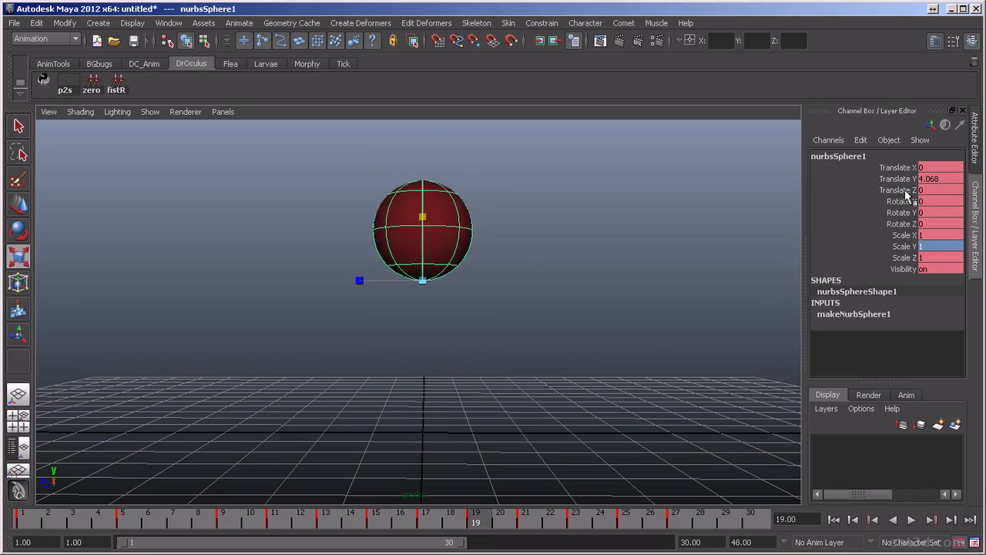
Reduce the sphere's stretch at frame 21 to a Scale Y of about 1.23, with X and Z at about 0.793.
key(comma)
key(comma)
key(period)
key(period)
key(period)
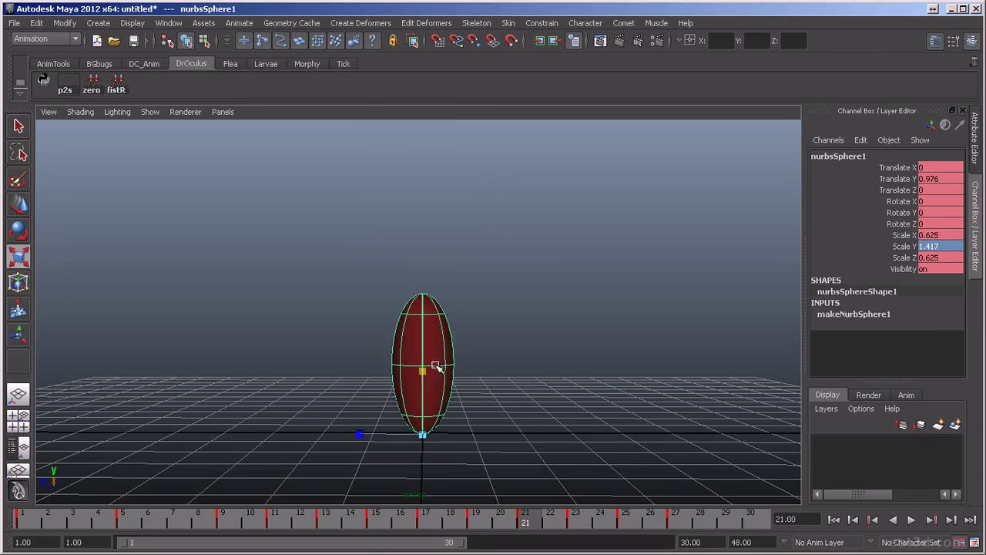
middle_drag(425, 373, 423, 379)
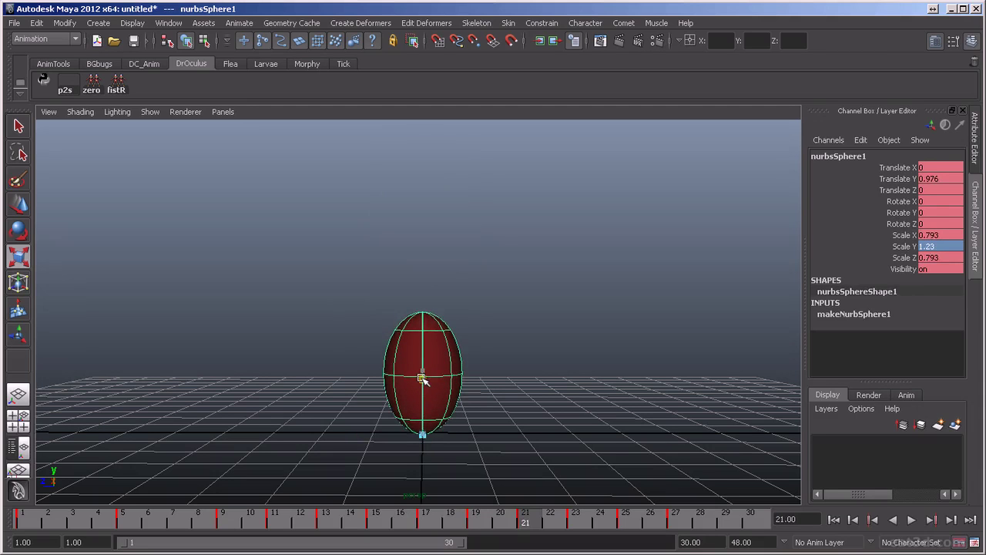
key(period)
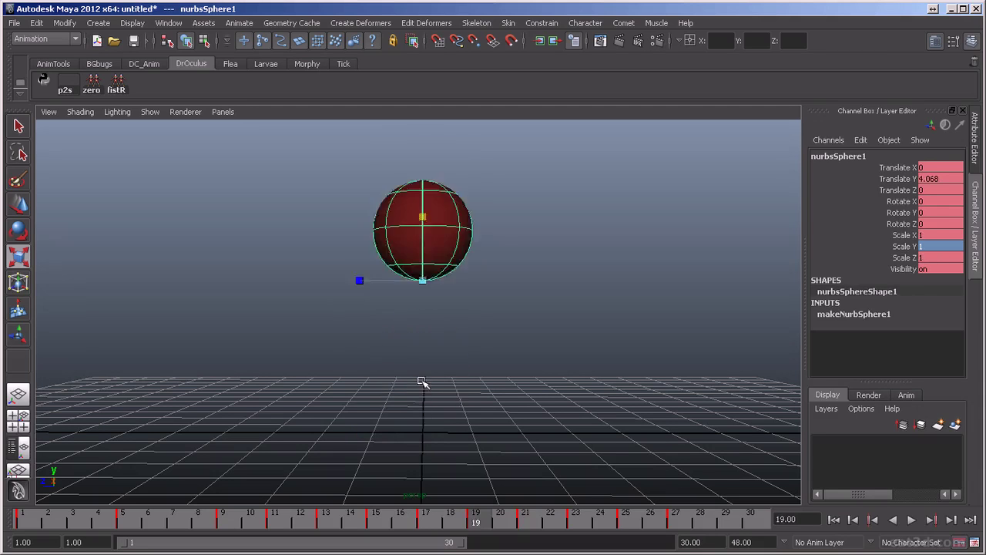
key(period)
Play back the revised jump and landing from frame 1.
key(alt+shift+v)
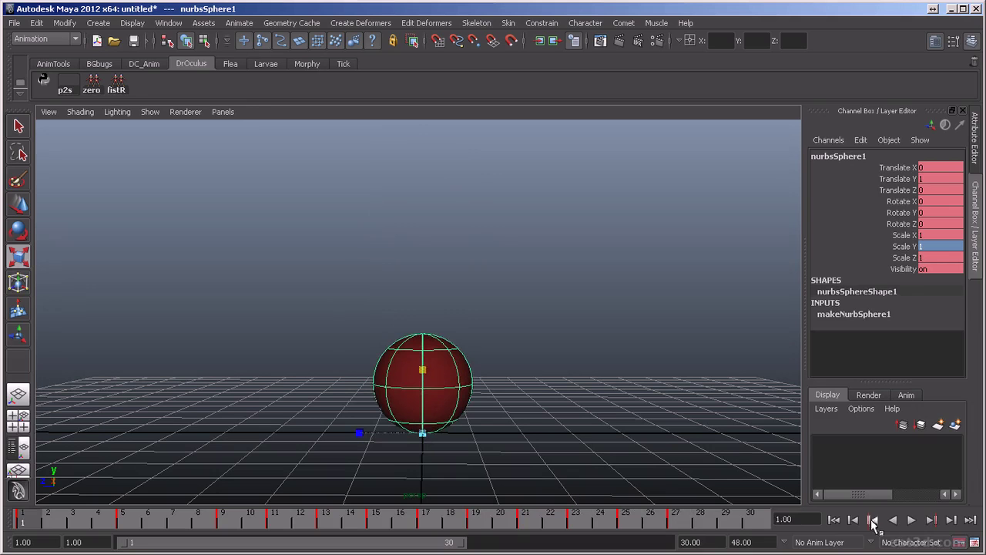
click(913, 523)
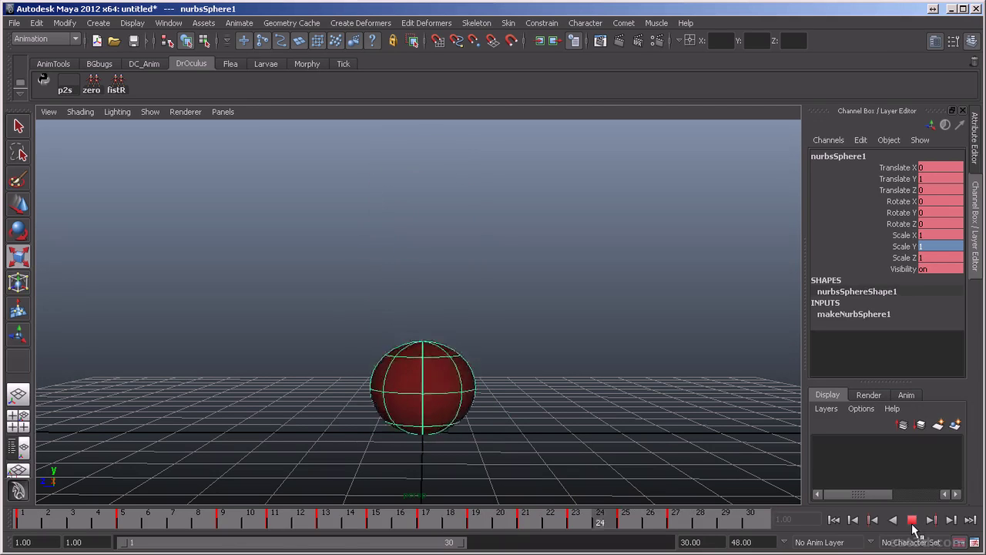
click(913, 522)
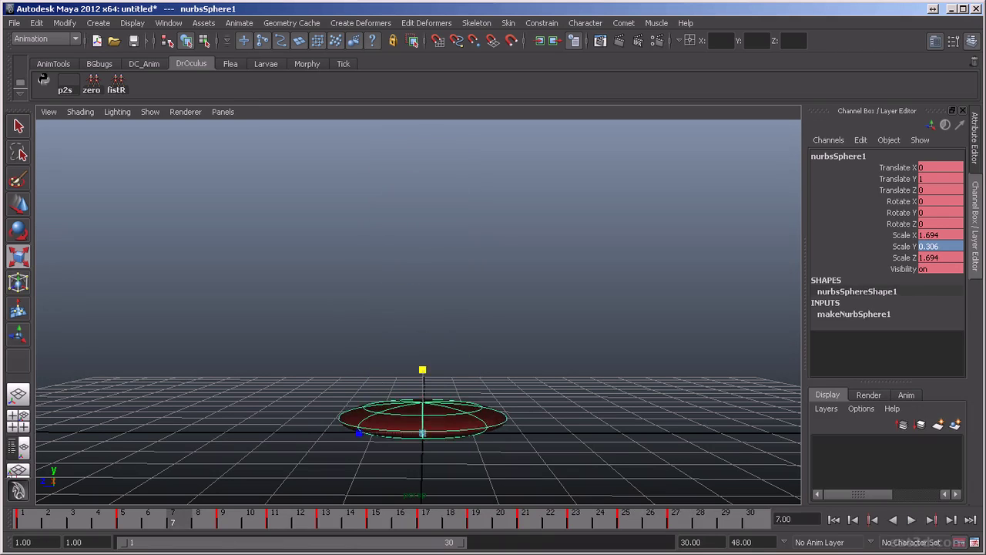
At frame 29, raise the sphere slightly to a Translate Y of about 1.232 for a small rebound.
mouse_move(18, 526)
mouse_down()
mouse_move(699, 524)
mouse_move(548, 524)
mouse_move(675, 529)
mouse_move(561, 537)
mouse_move(720, 546)
mouse_up()
key(w)
drag(423, 390, 424, 379)
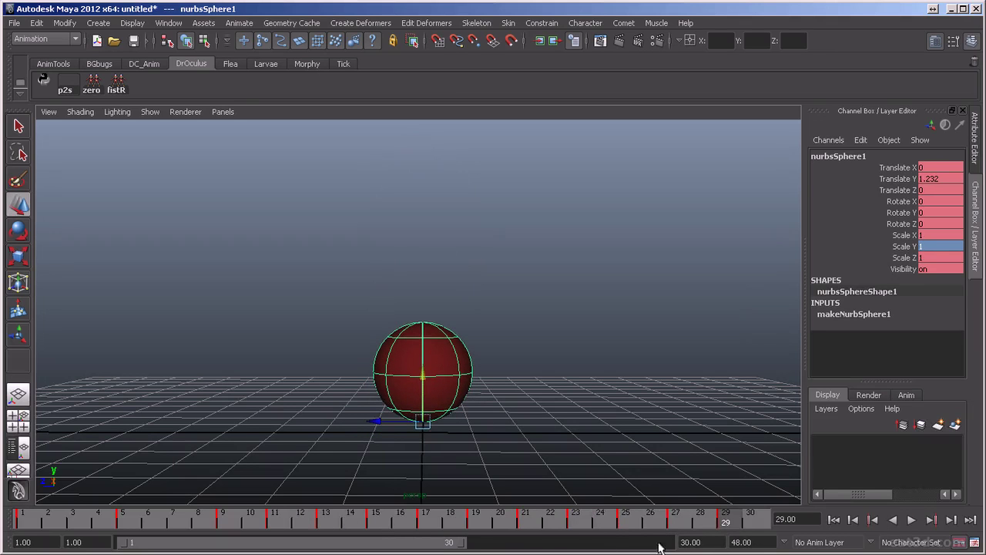
Extend the playback range to frame 31 and set the sphere's Translate Y to 1 at frame 31.
drag(460, 546, 477, 546)
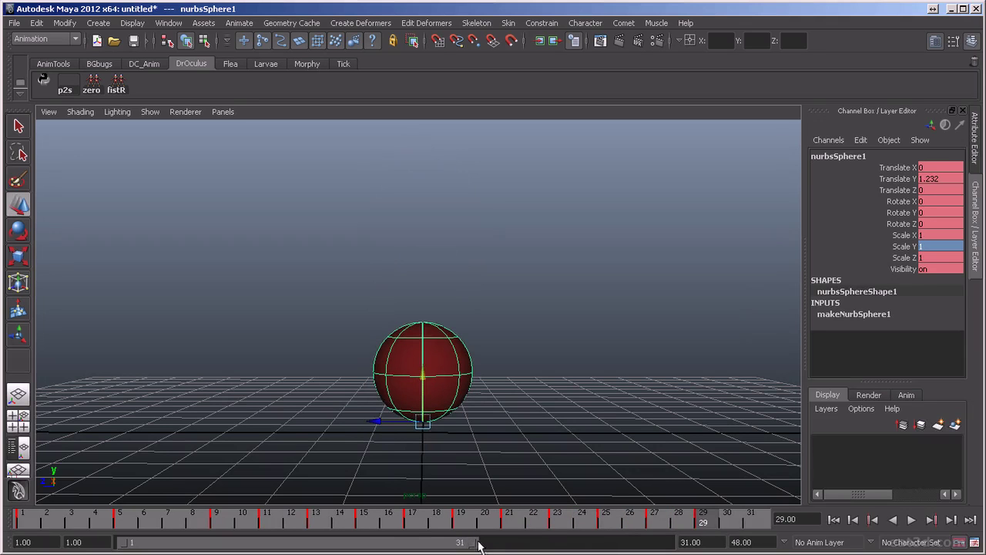
click(754, 523)
drag(426, 381, 426, 394)
double_click(942, 178)
text(1)
key(Return)
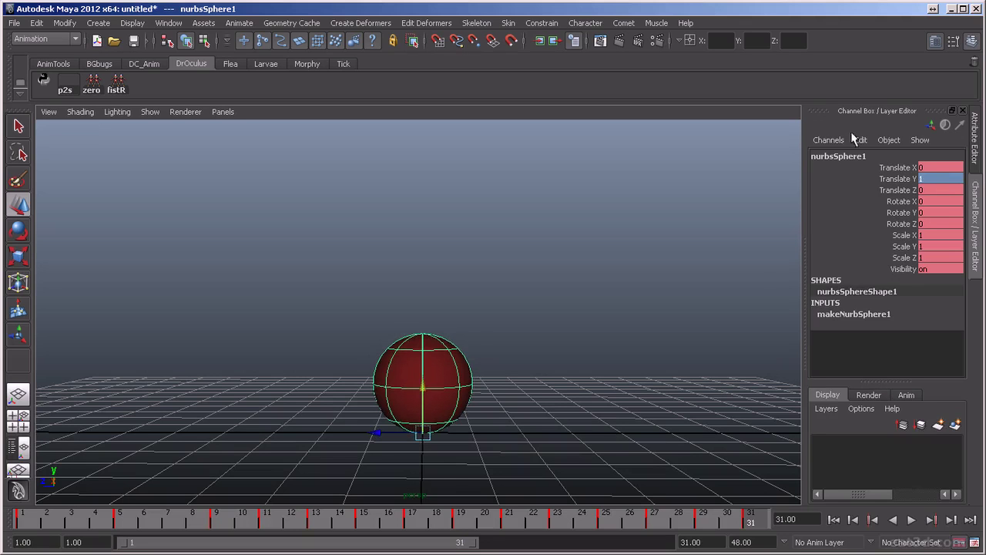
Play and scrub through the completed animation from frame 1 to review the jump, landing and rebound.
drag(760, 516, 17, 532)
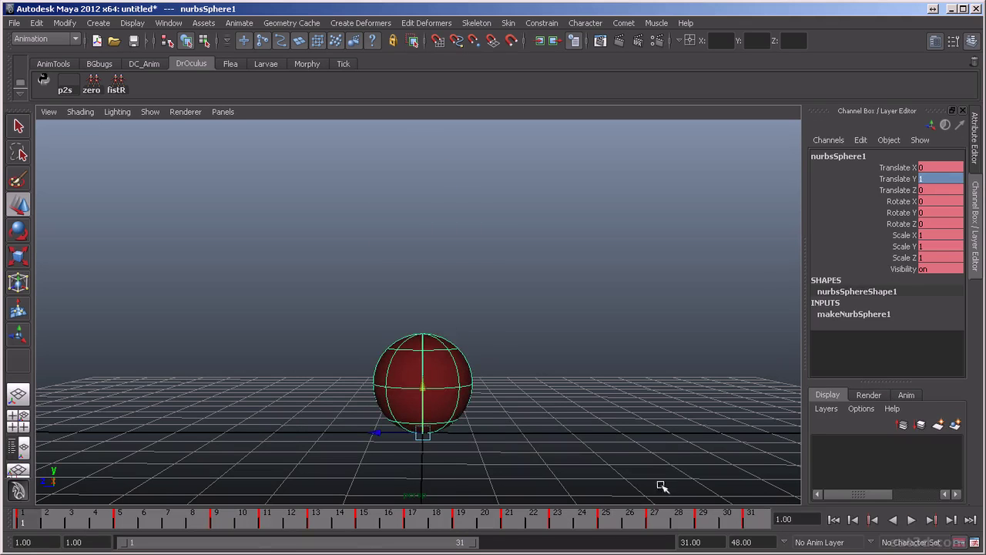
click(912, 520)
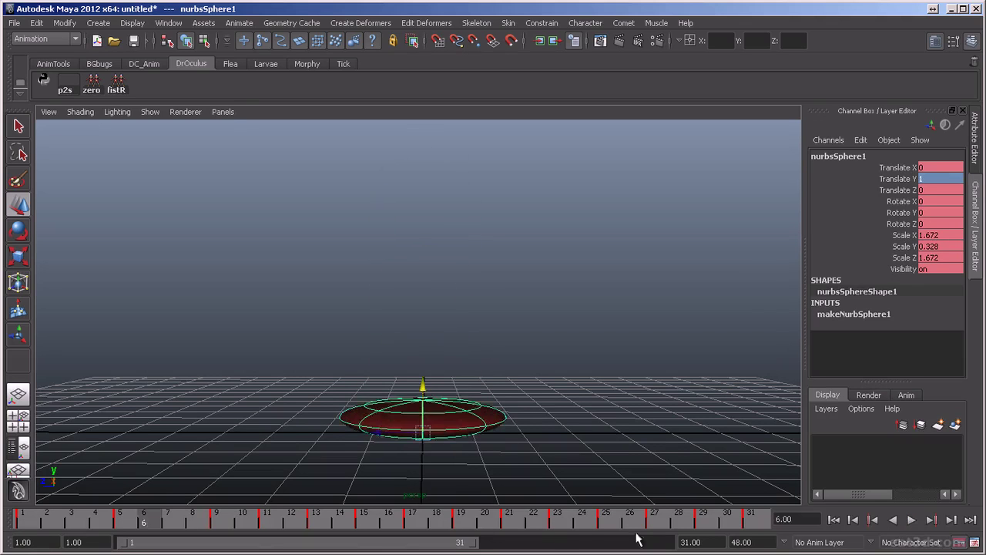
mouse_move(579, 522)
mouse_down()
mouse_move(700, 522)
mouse_move(509, 524)
mouse_move(682, 522)
mouse_move(658, 532)
mouse_move(635, 522)
mouse_move(680, 523)
mouse_move(650, 542)
mouse_move(703, 533)
mouse_move(24, 525)
mouse_up()
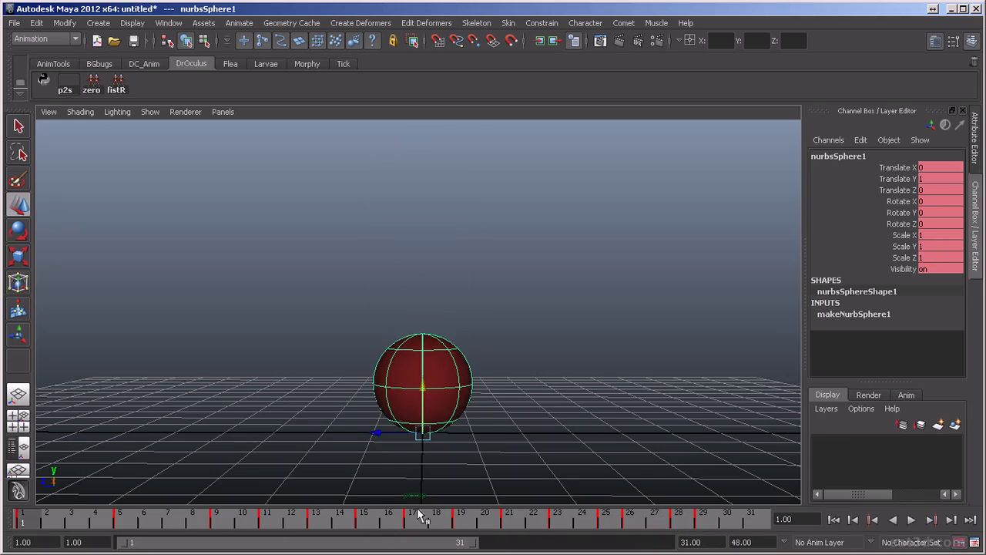
click(911, 520)
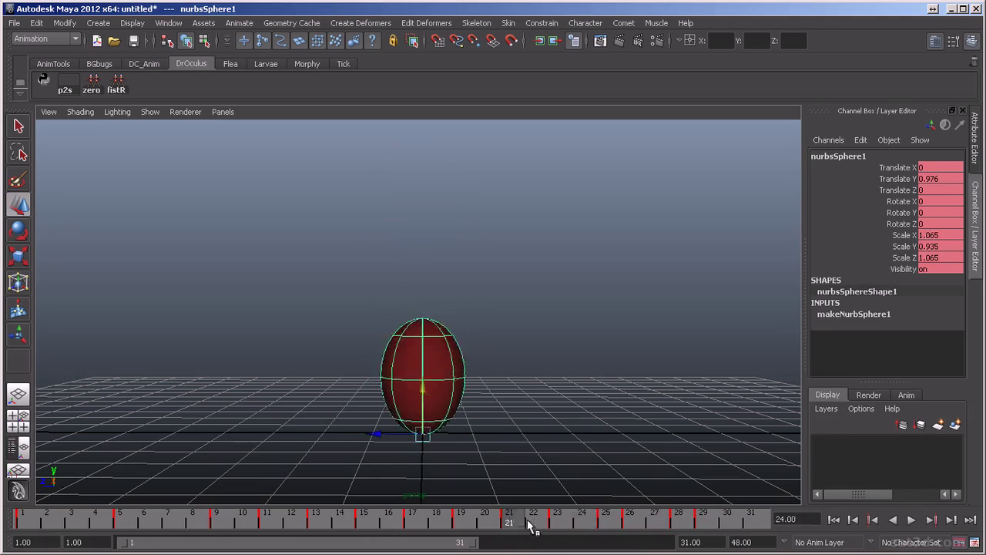
Tighten the rebound timing by shifting its keys earlier, with the peak at frame 27 and the final key at frame 28, and replay the animation.
mouse_move(590, 524)
mouse_down()
mouse_move(664, 527)
mouse_move(570, 536)
mouse_move(657, 544)
mouse_up()
key(alt+v)
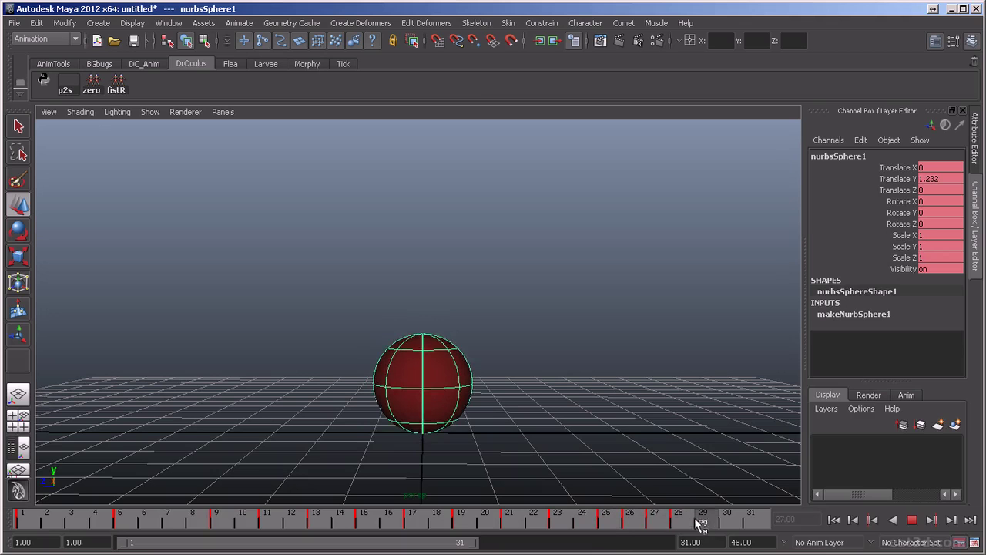
click(914, 521)
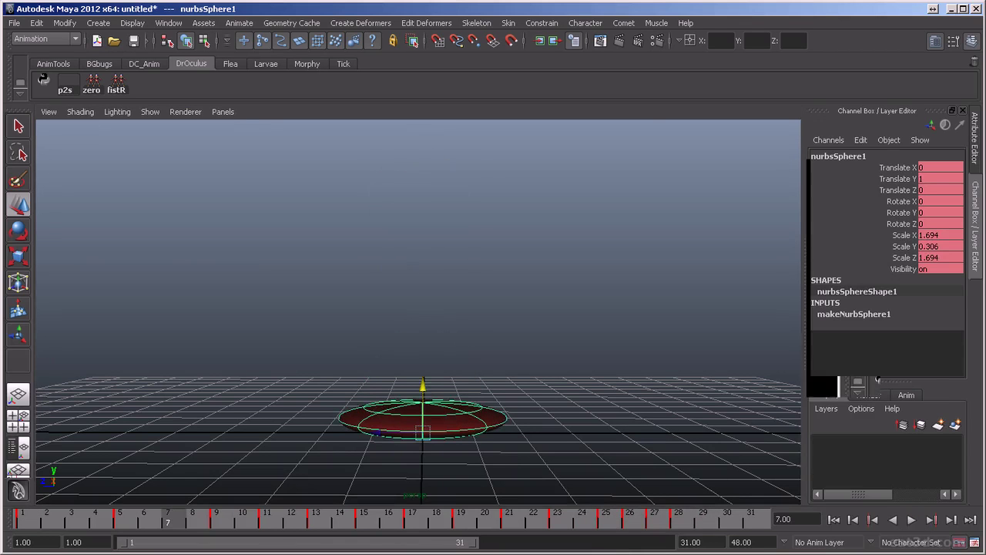
key(ctrl+a)
key(alt+v)
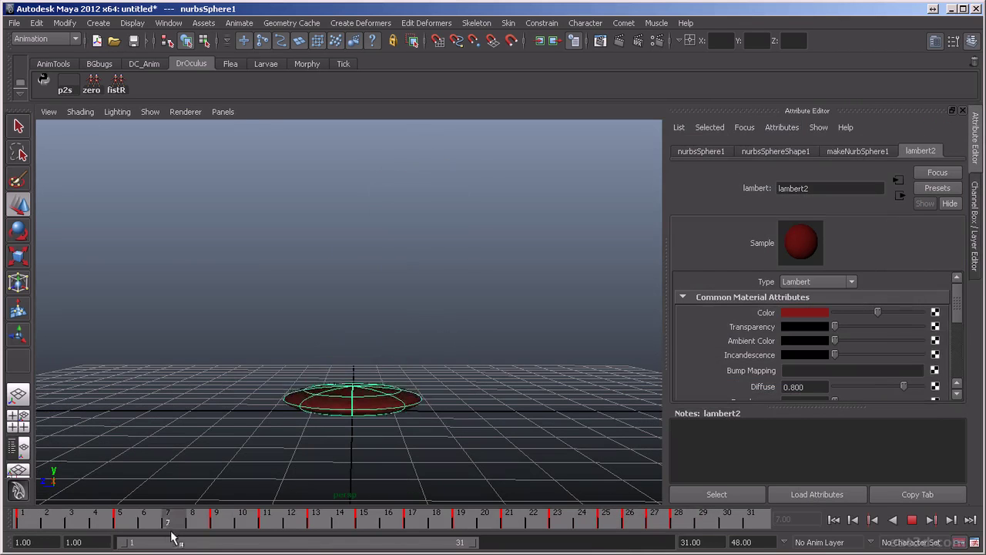
mouse_move(709, 531)
mouse_down()
mouse_move(488, 535)
mouse_move(751, 541)
mouse_move(85, 544)
mouse_move(727, 540)
mouse_up()
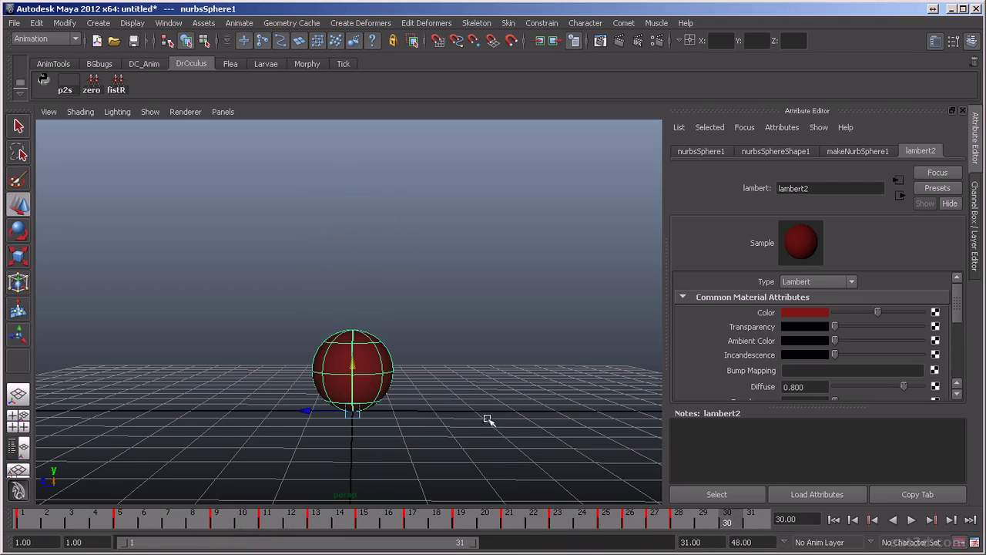
Isolate the sphere's Translate Y curve in the Graph Editor and apply auto tangents to the jump keys from frame 13 to 19.
key(g)
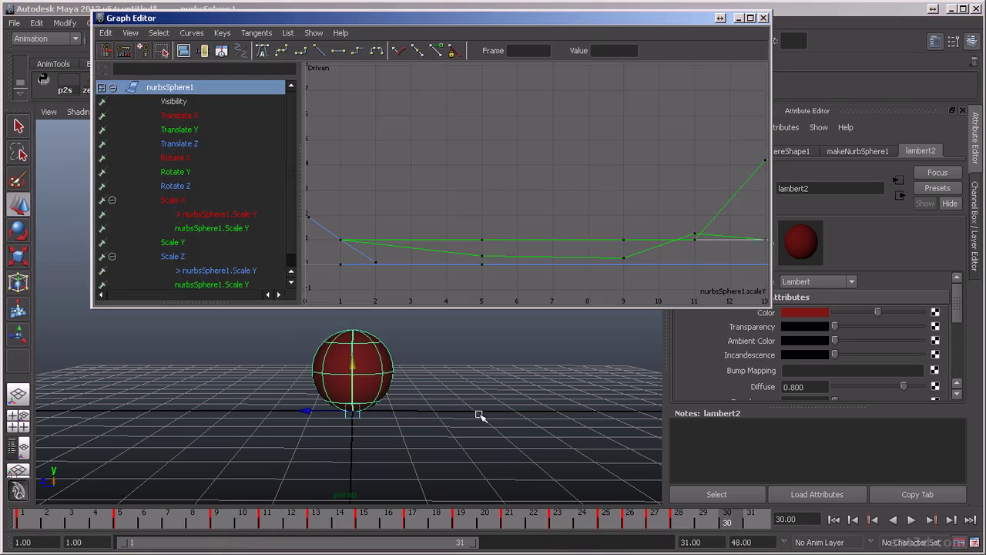
drag(544, 21, 515, 54)
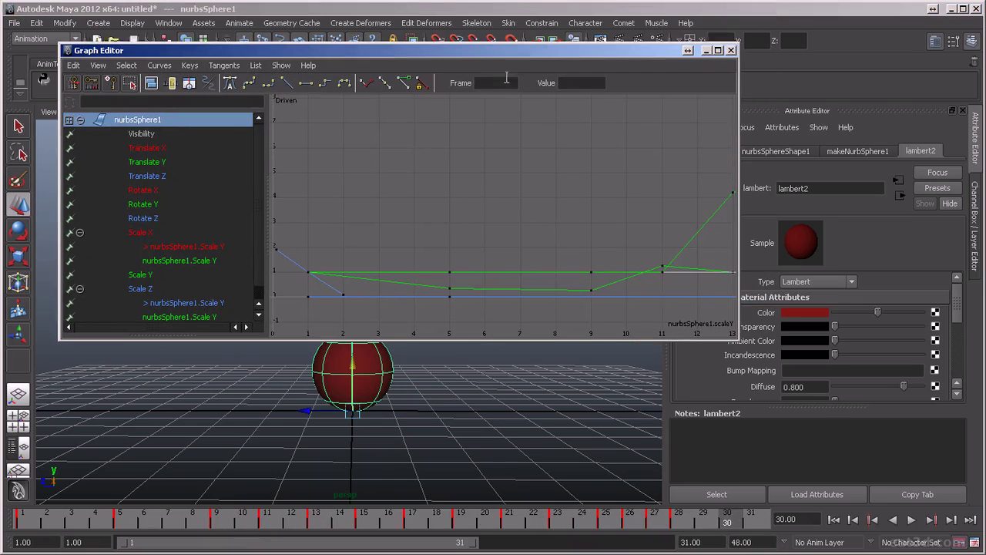
click(152, 166)
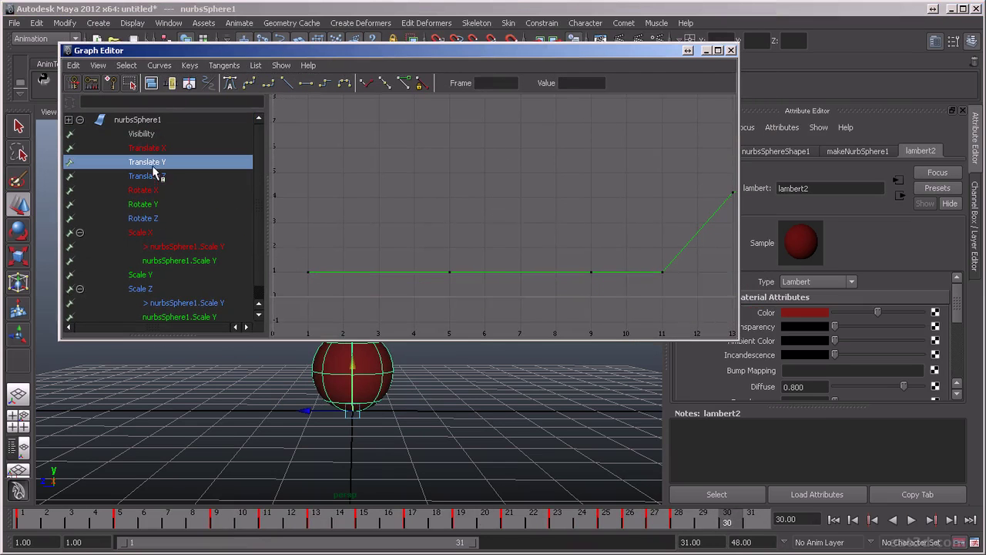
alt+middle_drag(541, 218, 331, 224)
alt+middle_drag(674, 161, 487, 197)
drag(377, 132, 645, 212)
click(229, 84)
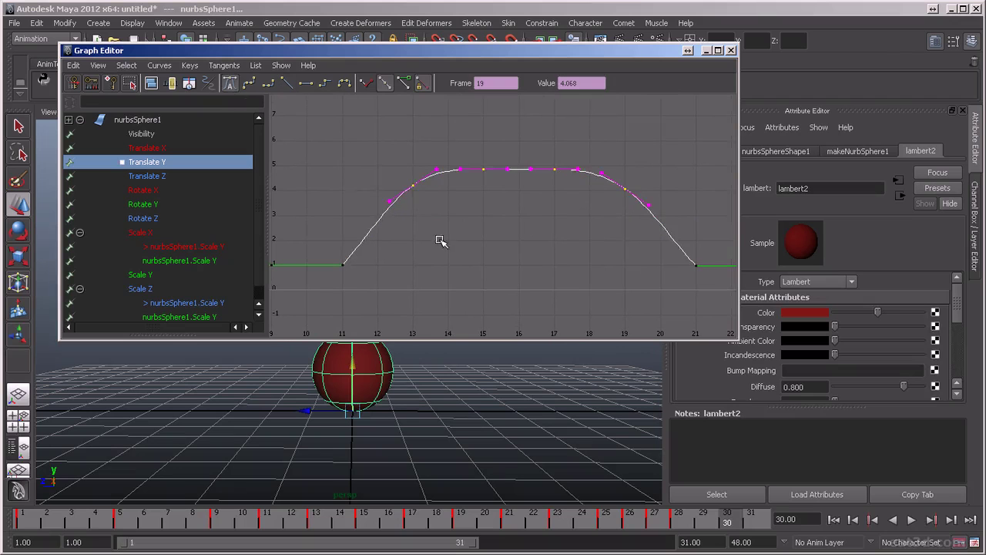
Raise the Translate Y keys at frames 15 and 17 to about 5.098 and lift their inner tangents to round the jump's peak.
click(485, 208)
drag(471, 148, 544, 171)
shift+middle_drag(511, 230, 541, 188)
drag(542, 190, 497, 150)
shift+middle_drag(546, 226, 543, 225)
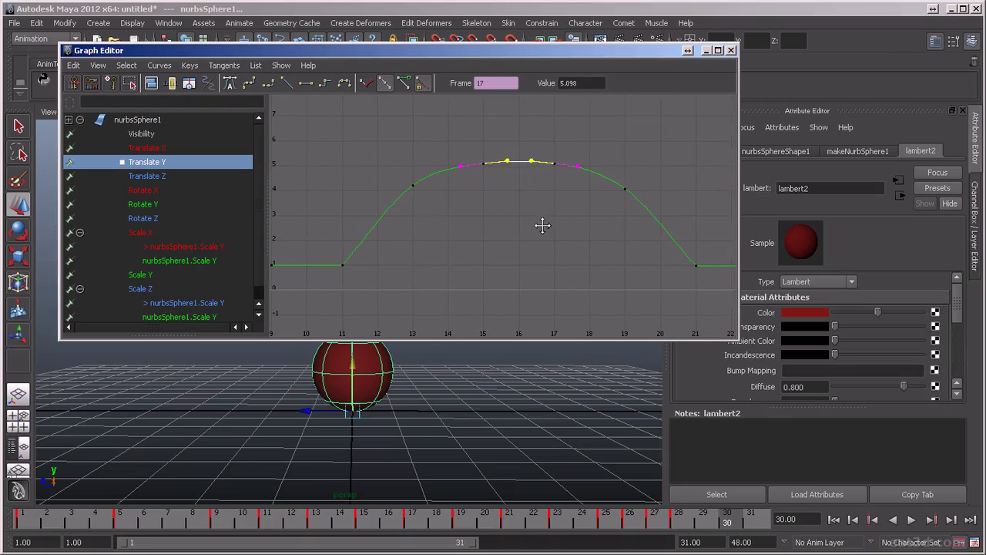
click(539, 242)
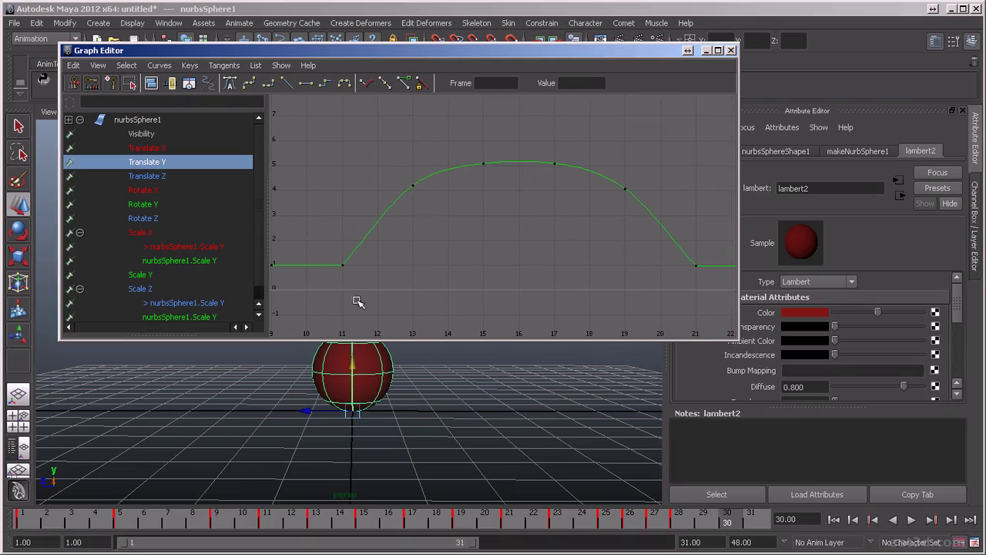
Examine the Translate Y curve's landing key at frame 21 and the rebound keys from frame 26 to 28.
scroll(568, 295, down, 2)
drag(606, 245, 630, 274)
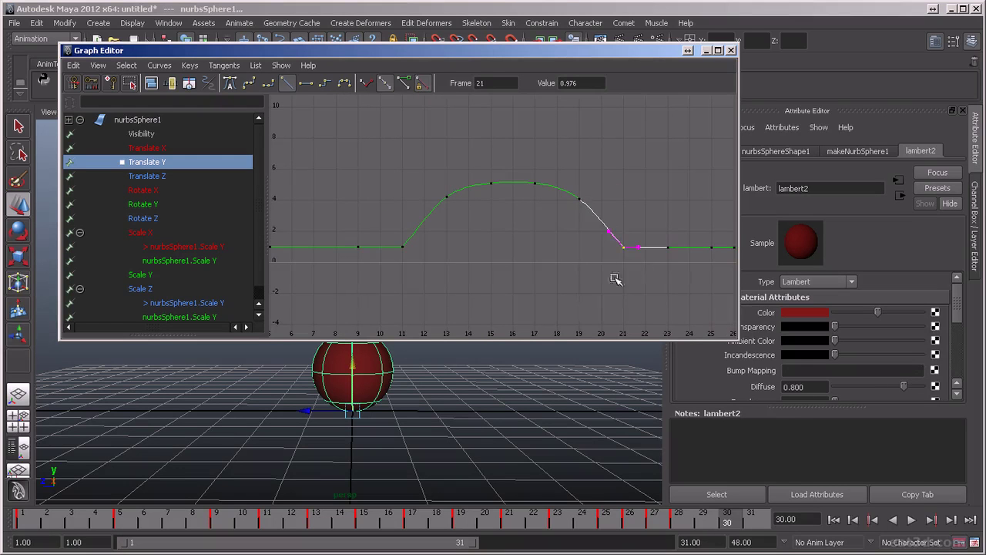
scroll(591, 298, down, 2)
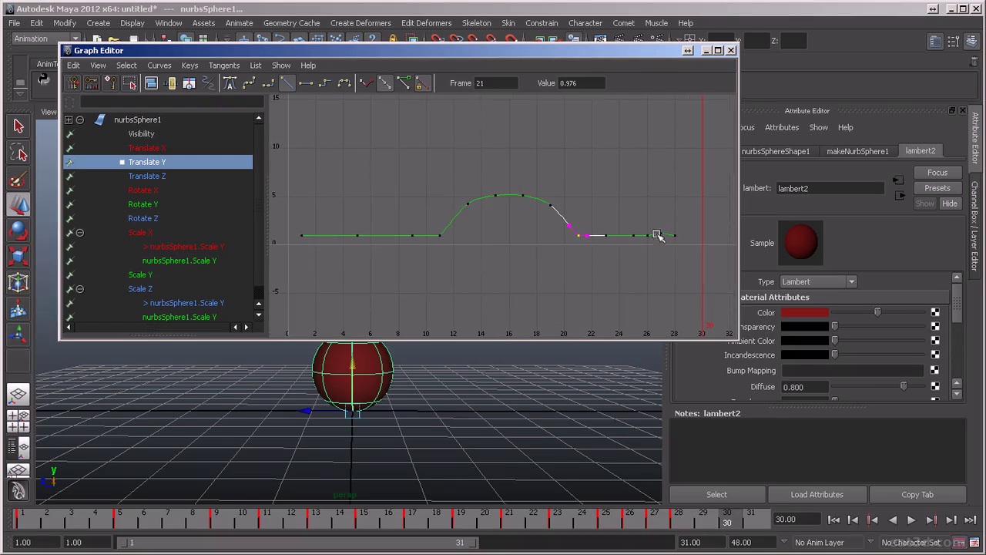
drag(638, 221, 688, 262)
key(f)
scroll(589, 316, down, 1)
middle_drag(507, 216, 503, 238)
key(ctrl+z)
click(617, 176)
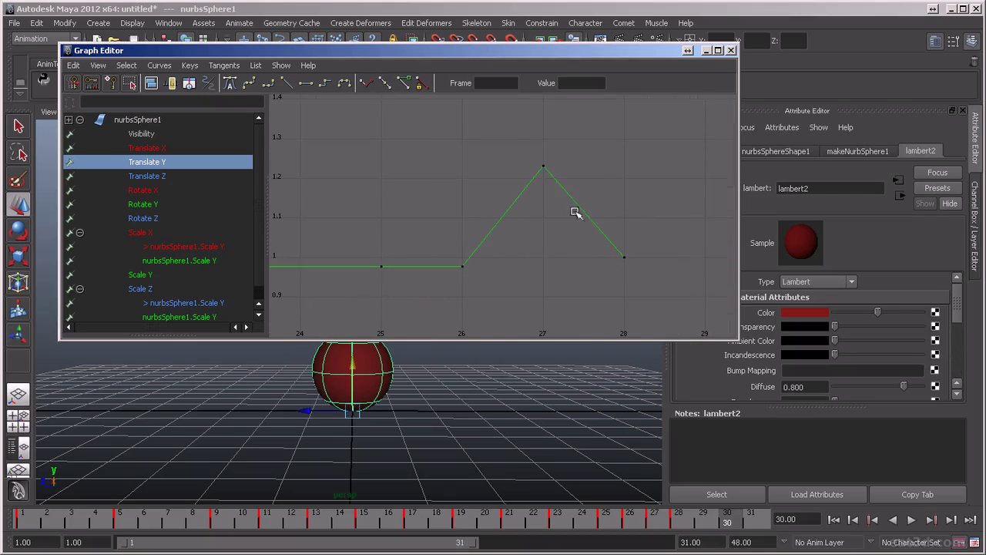
Inspect the rebound key at frame 27 and play back the animation to check the smoothed jump.
drag(504, 144, 574, 174)
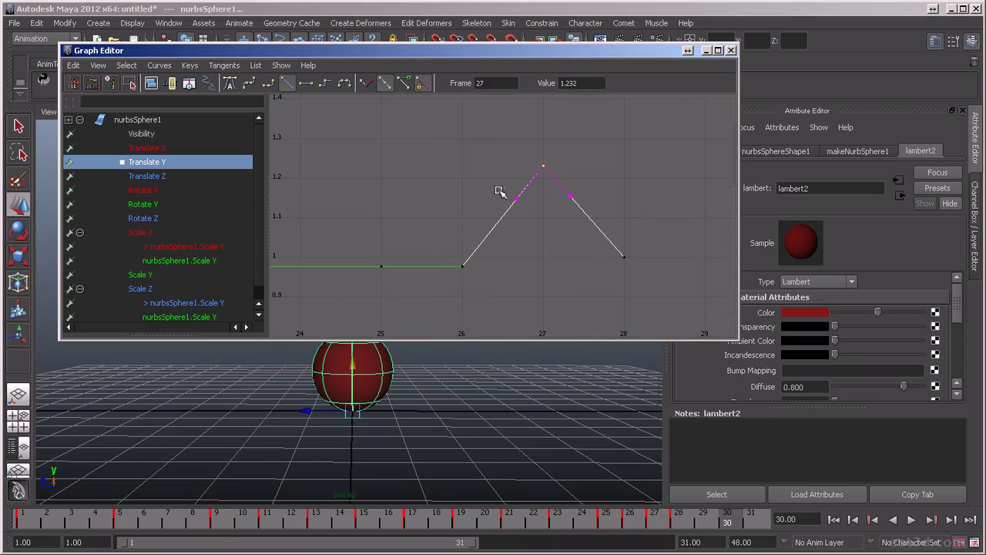
key(alt+v)
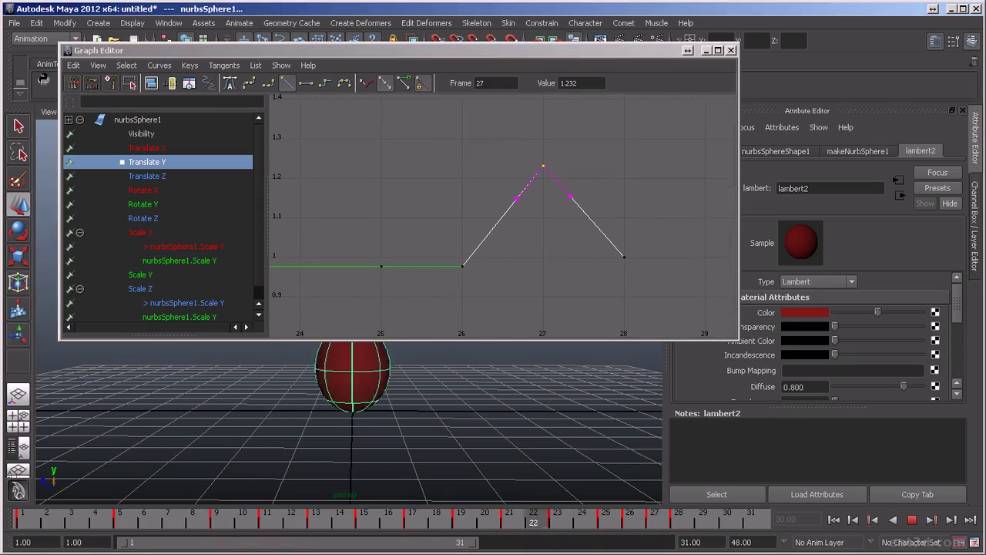
key(alt+v)
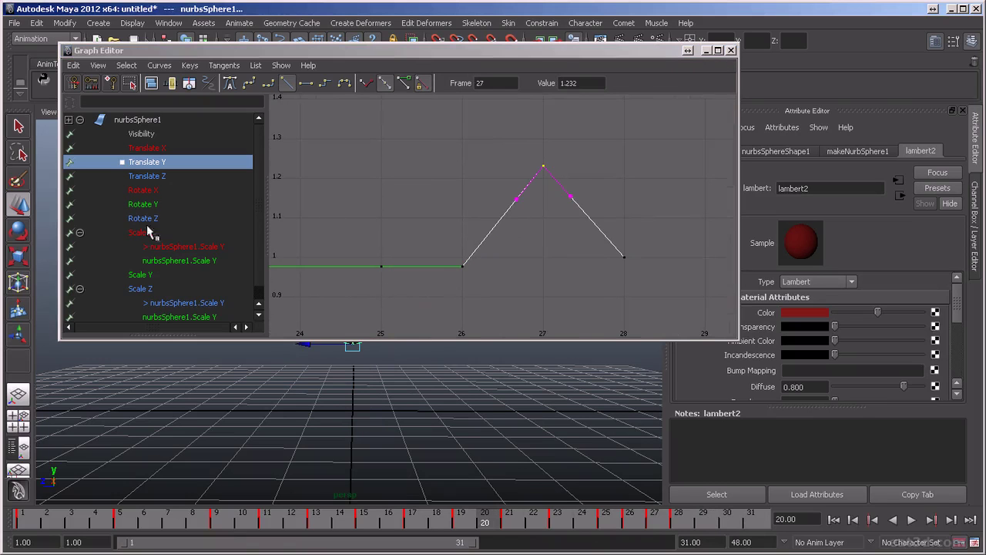
Isolate the sphere's Scale Y curve and apply auto tangents to the squash keys at frames 5 and 9.
scroll(176, 208, down, 1)
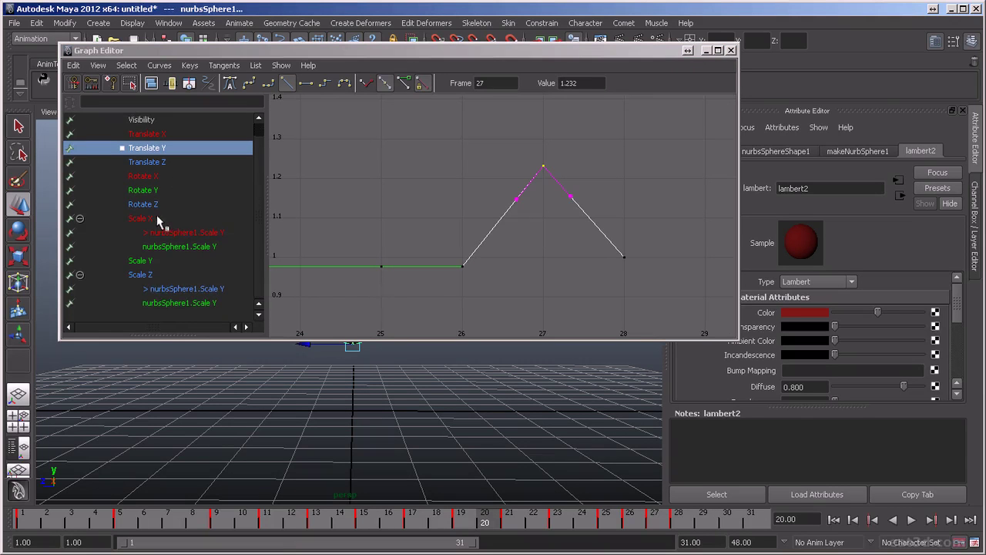
click(153, 220)
click(142, 261)
drag(145, 219, 185, 274)
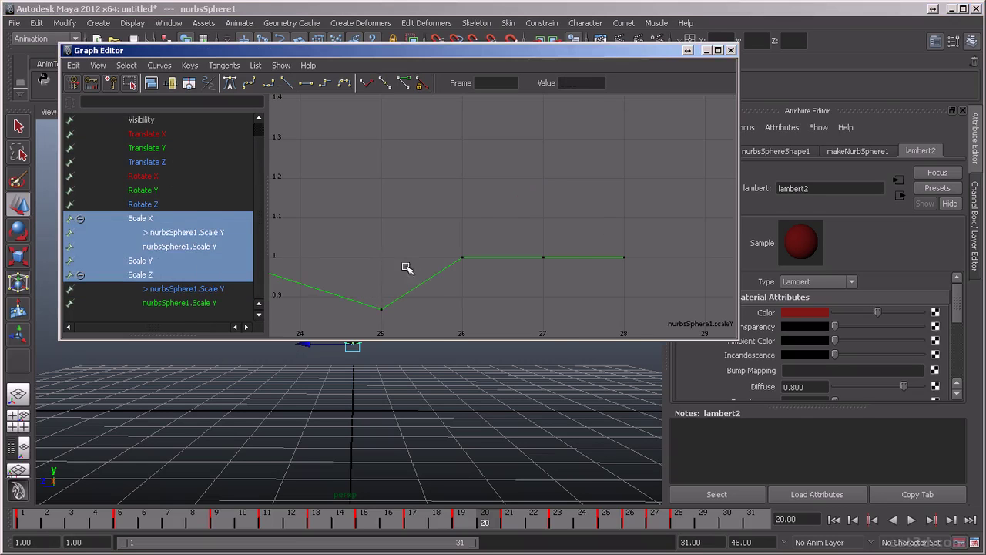
click(208, 245)
click(202, 259)
key(f)
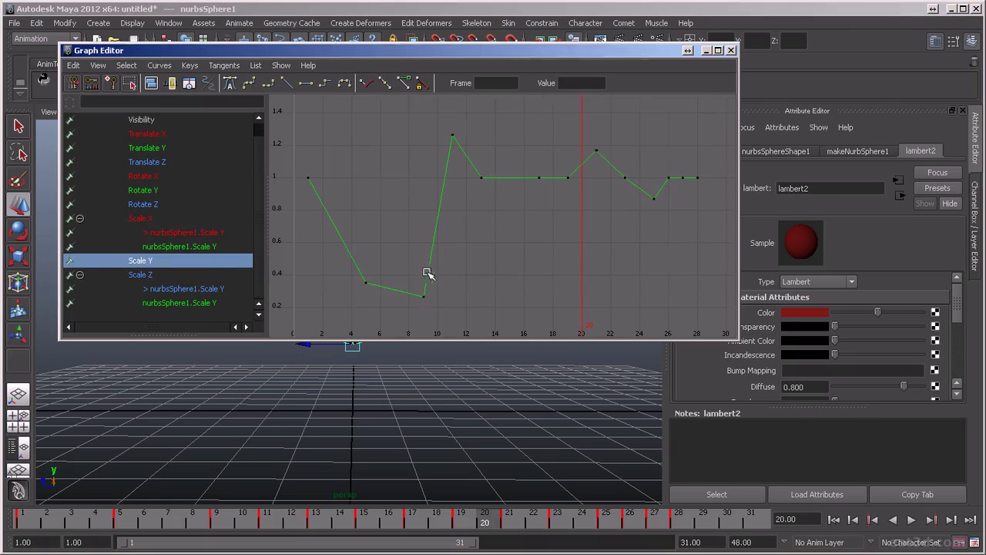
drag(330, 261, 470, 313)
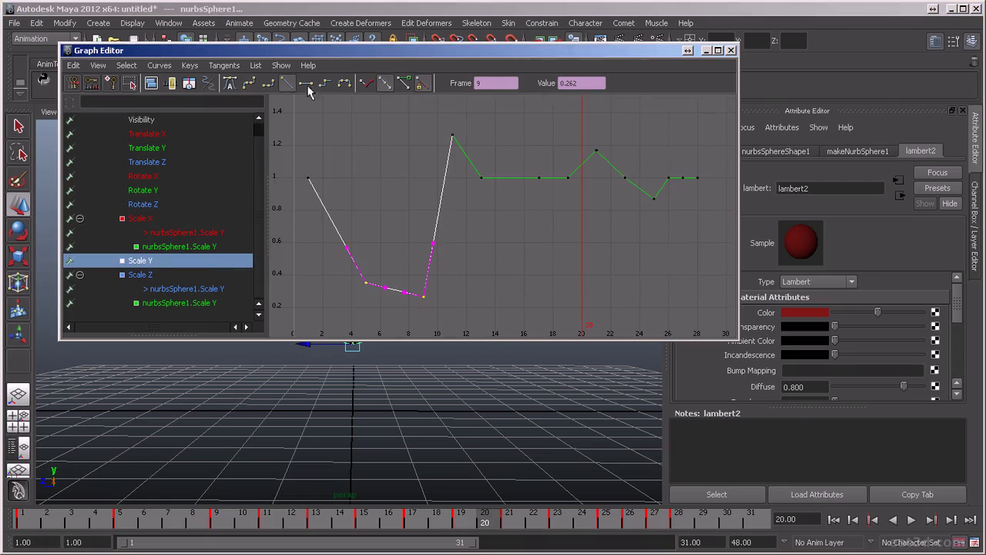
click(230, 84)
click(481, 193)
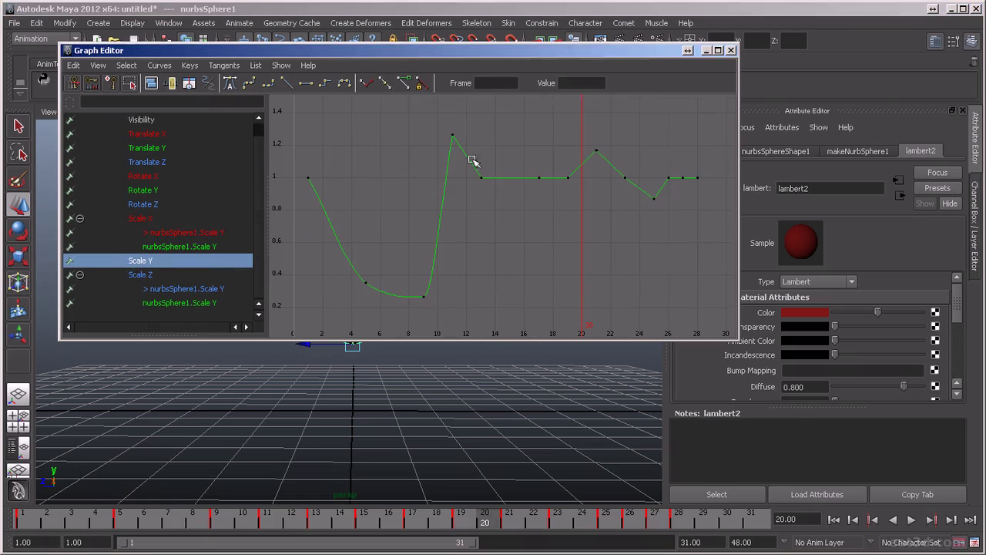
Check the remaining Scale Y keys, then close the Graph Editor and bring back the sphere's Channel Box.
drag(434, 121, 482, 146)
click(584, 179)
drag(676, 183, 677, 183)
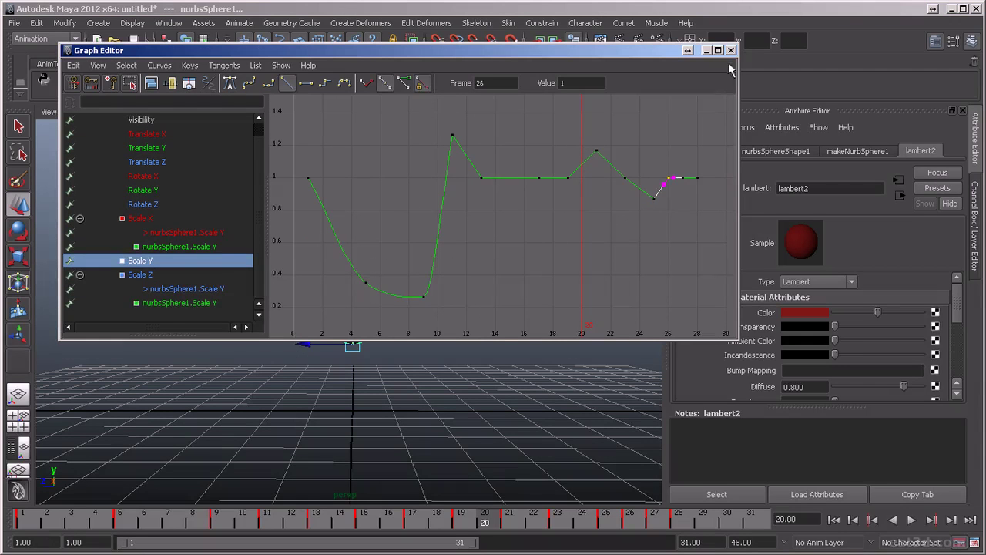
click(731, 51)
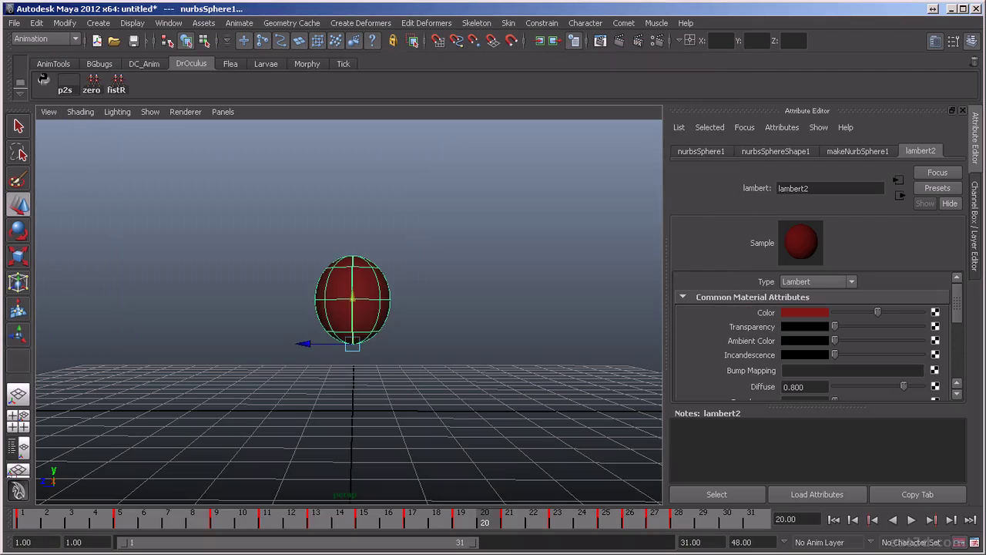
click(975, 202)
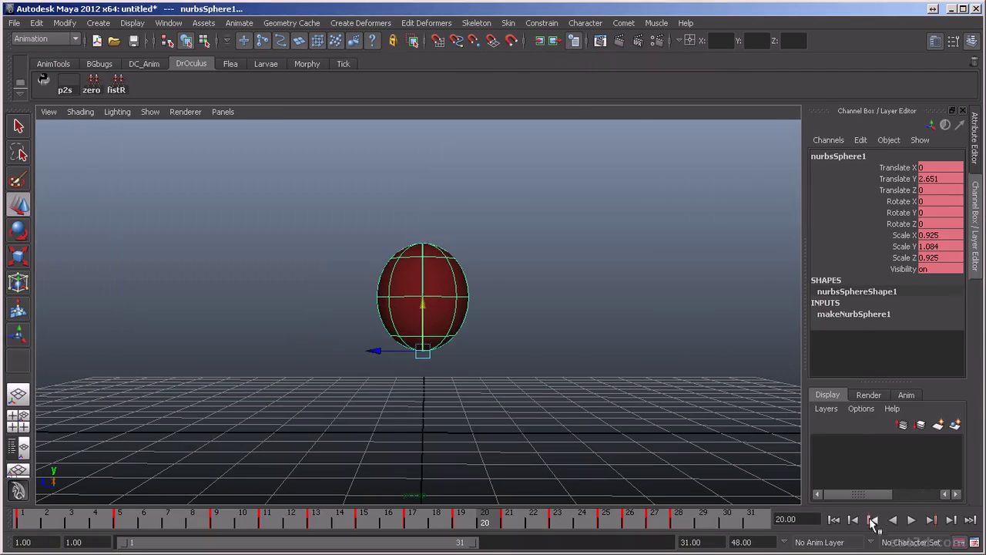
Replay the smoothed animation from frame 1 and scrub through the jump and landing to review the timing.
click(833, 520)
click(912, 521)
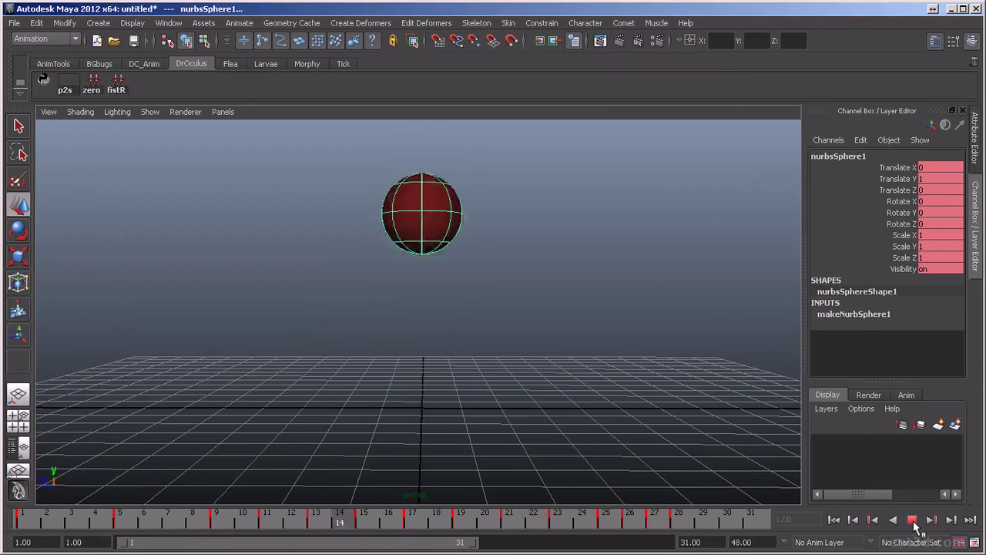
click(911, 520)
drag(266, 518, 533, 530)
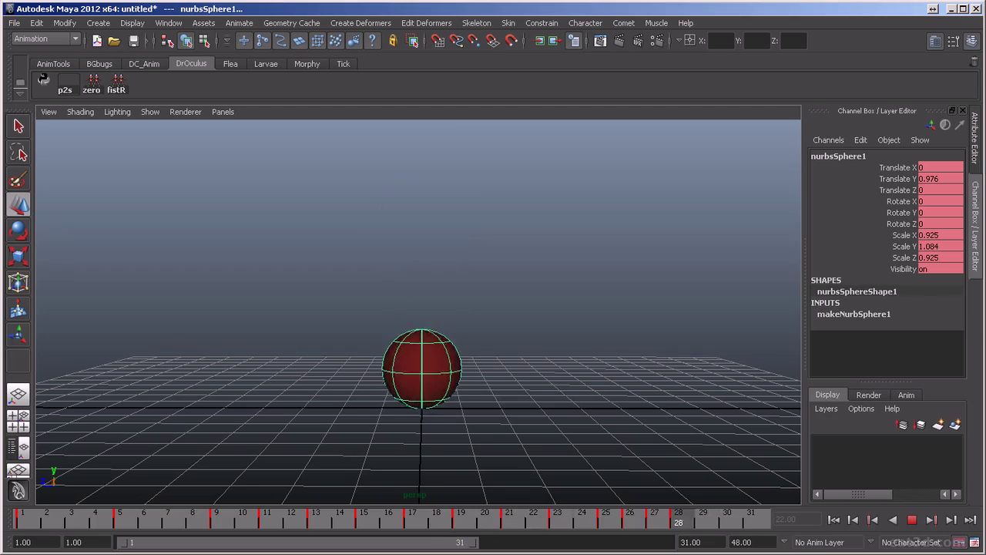
key(alt+shift+v)
click(910, 522)
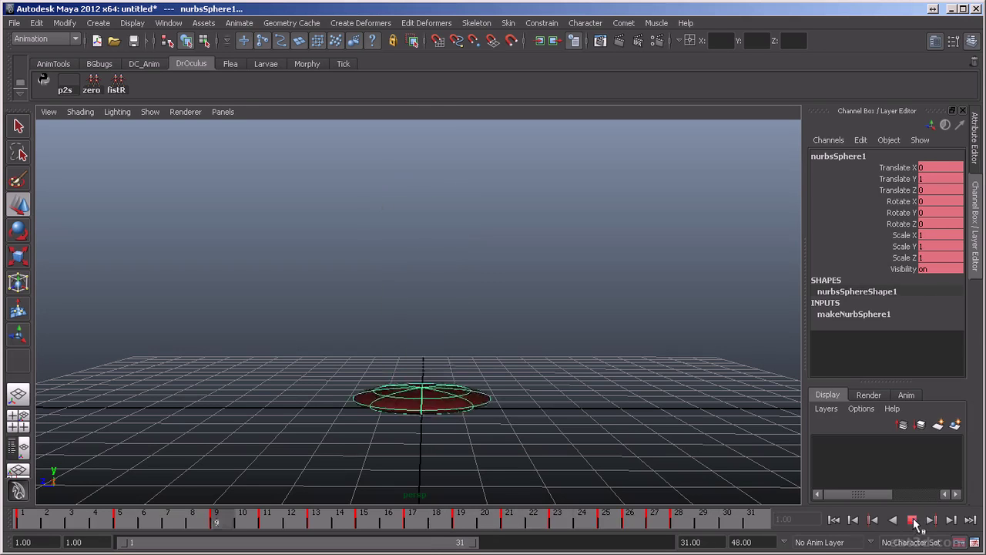
alt+drag(586, 401, 582, 393)
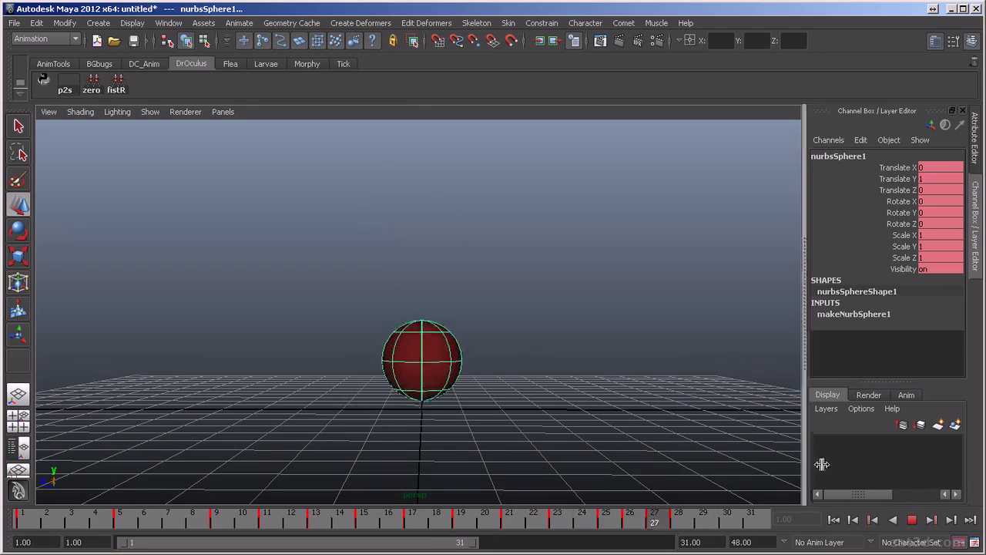
click(911, 522)
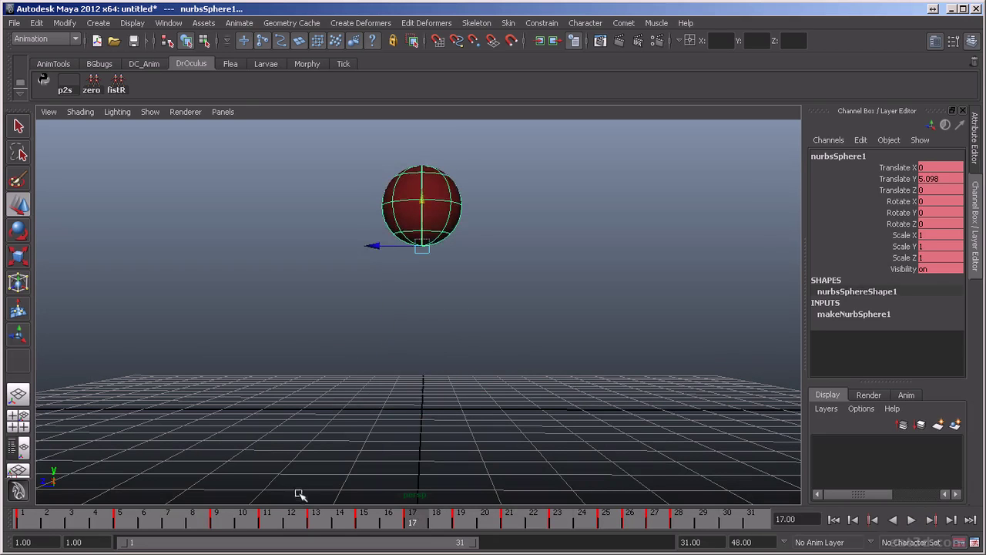
key(alt+v)
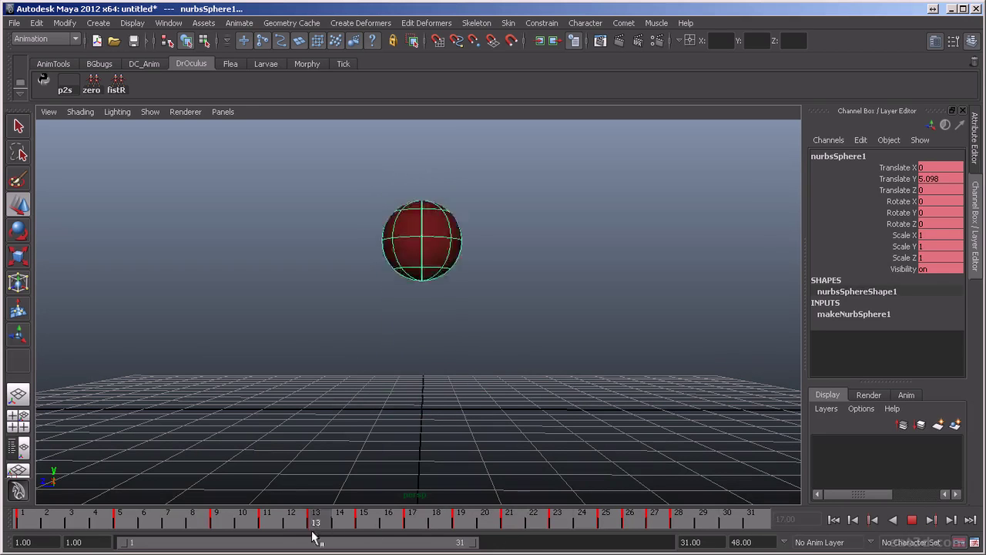
key(alt+v)
click(914, 521)
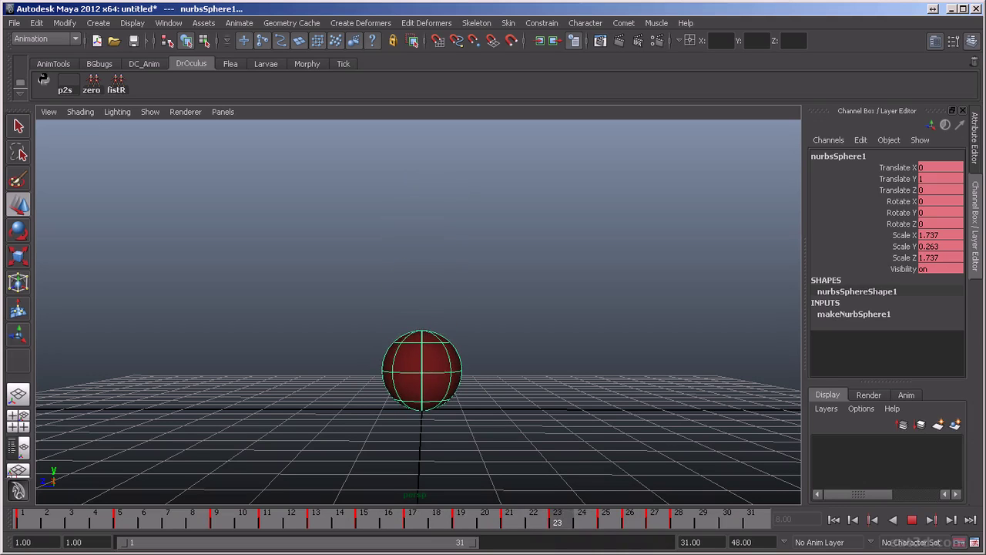
Shift the keys after frame 21 earlier, with the landing squash at frame 23 and the final key at frame 26, and replay the result.
click(559, 522)
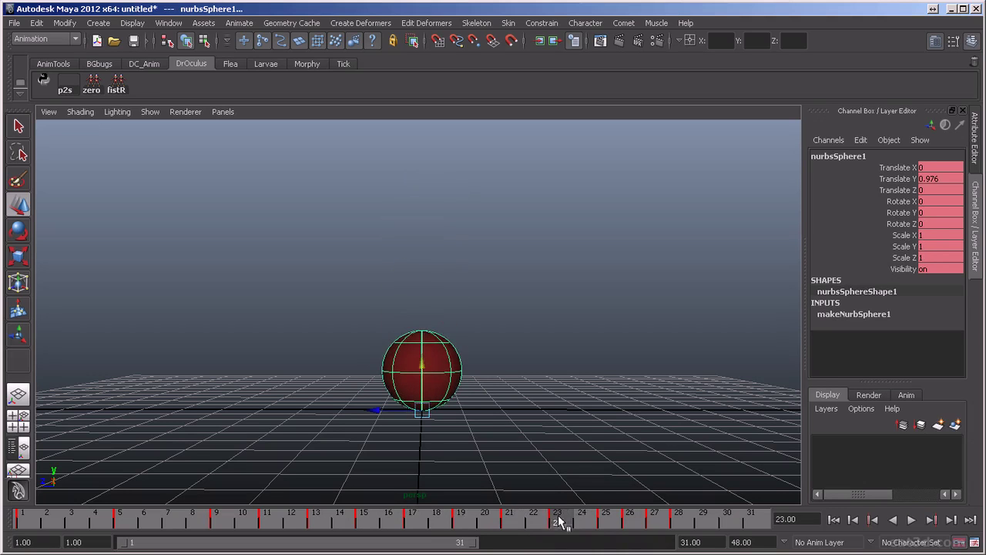
click(538, 525)
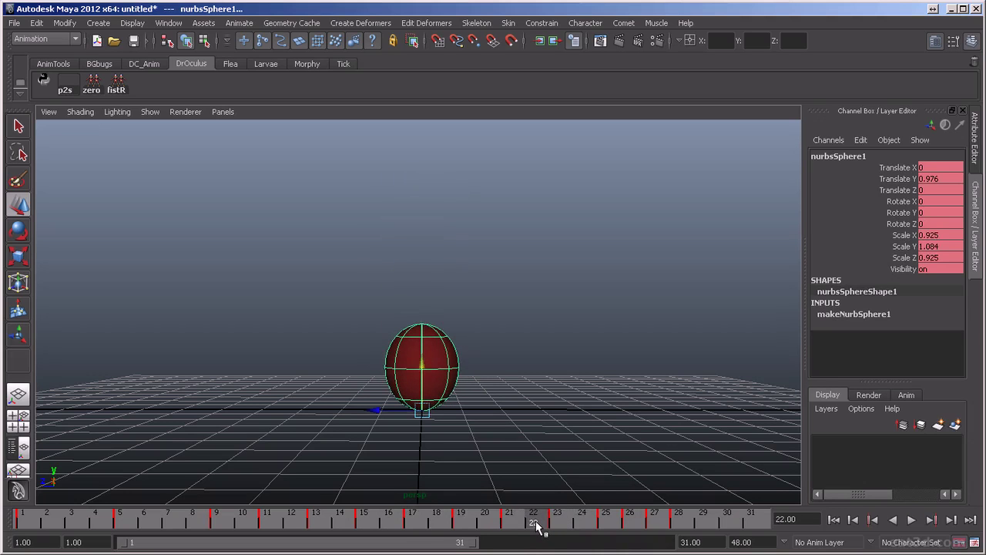
key(alt+v)
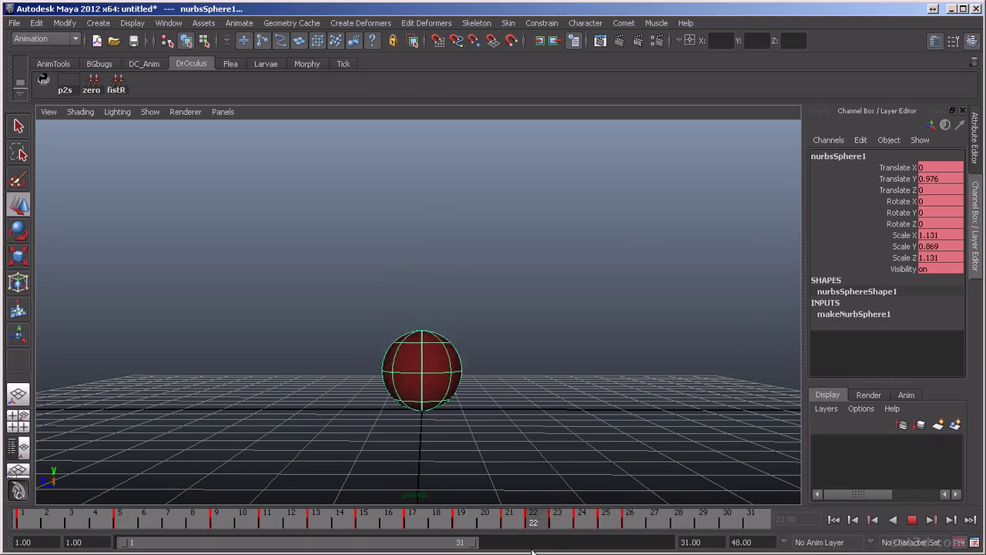
click(914, 521)
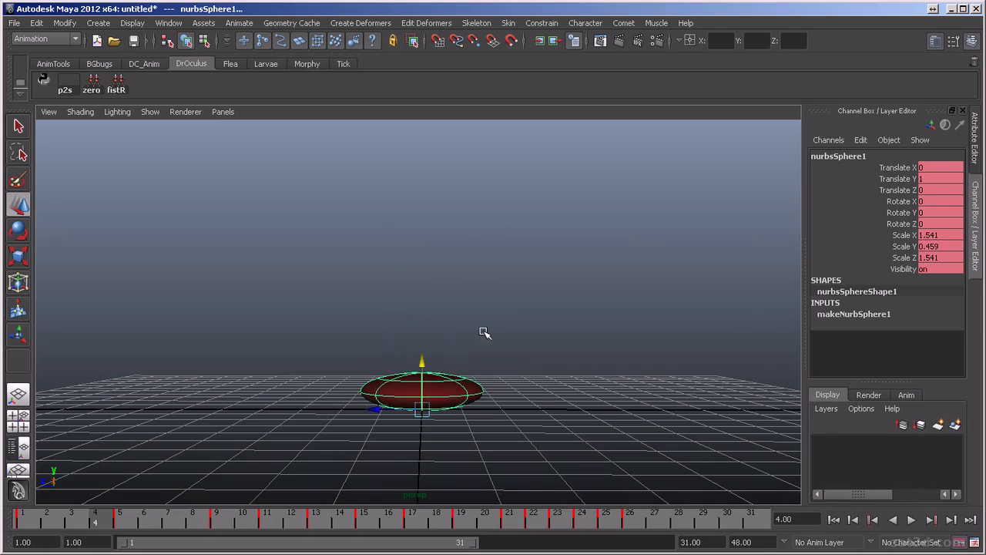
Switch the viewport to the orthographic side view and frame the sphere with space above it for the jump.
click(223, 112)
mouse_move(258, 134)
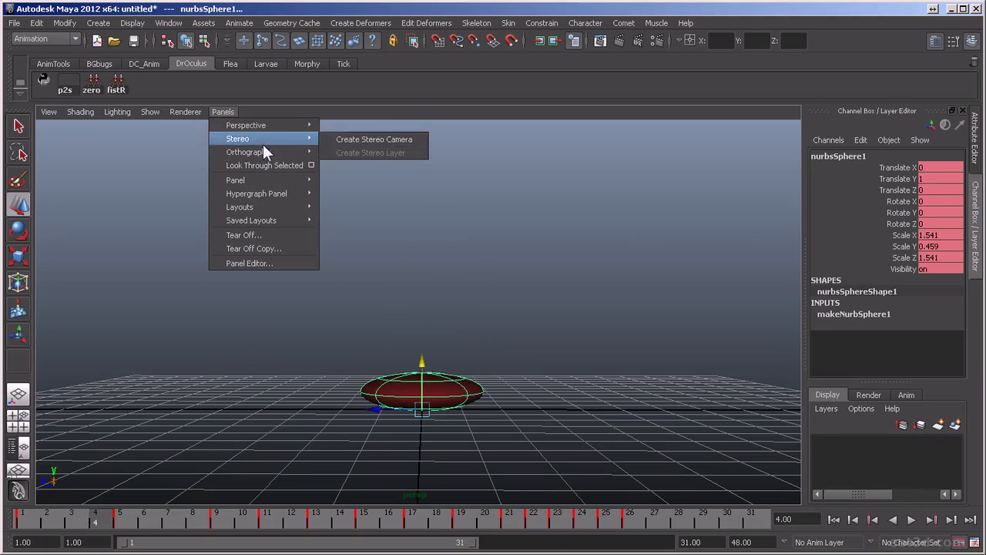
mouse_move(264, 151)
click(344, 166)
alt+middle_drag(448, 399, 532, 423)
key(alt+shift+v)
alt+right_drag(532, 468, 545, 442)
Replay the jump and landing in the side view to review the timing at the peak.
click(921, 523)
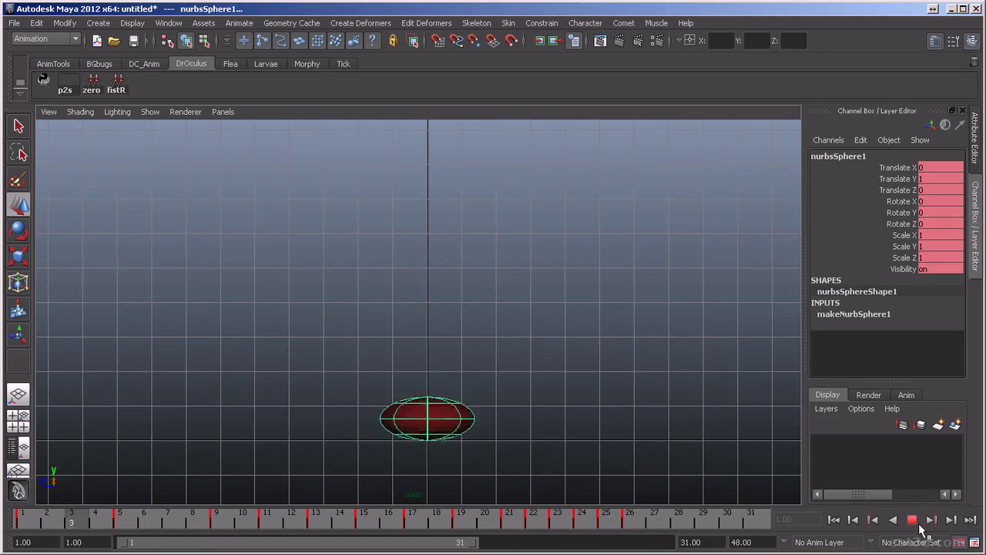
click(913, 520)
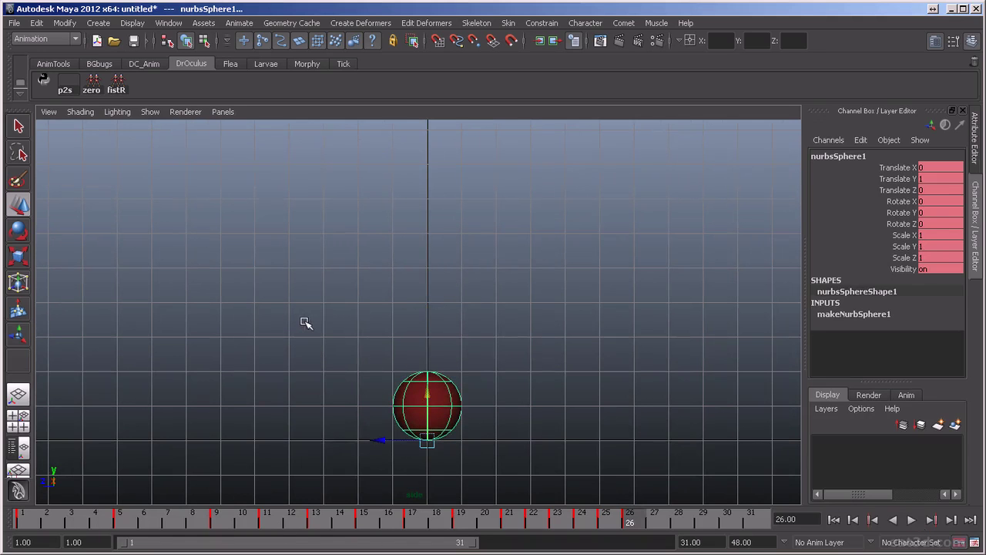
key(alt+v)
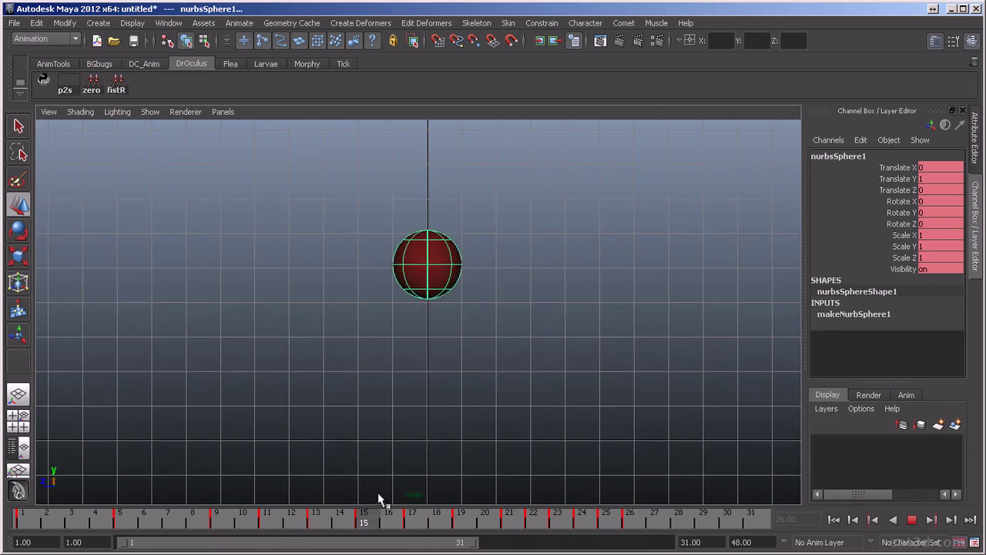
key(alt+v)
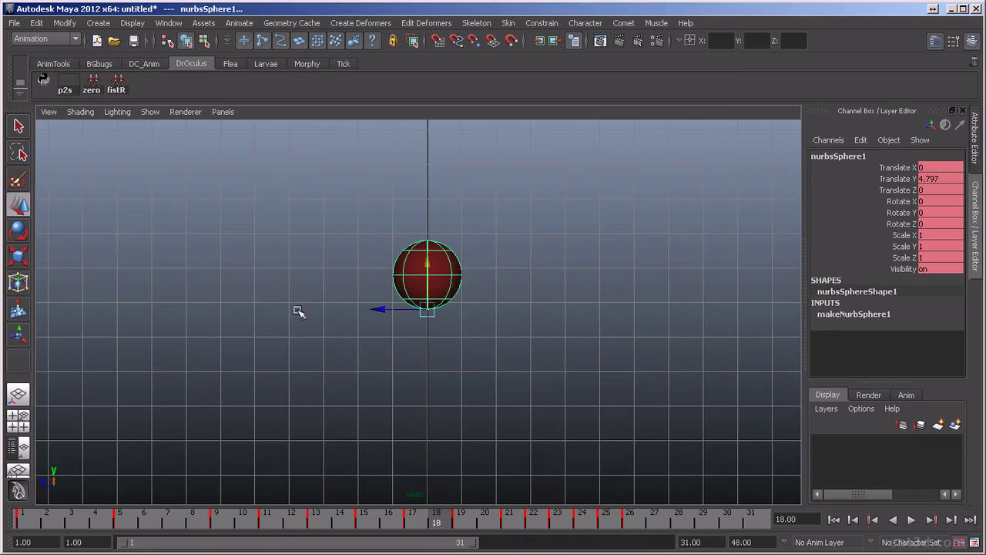
Check the sphere's Translate Y curve, shift all keys after frame 16 one frame later, and close the Graph Editor.
key(alt+Tab)
click(170, 161)
alt+middle_drag(434, 282, 506, 283)
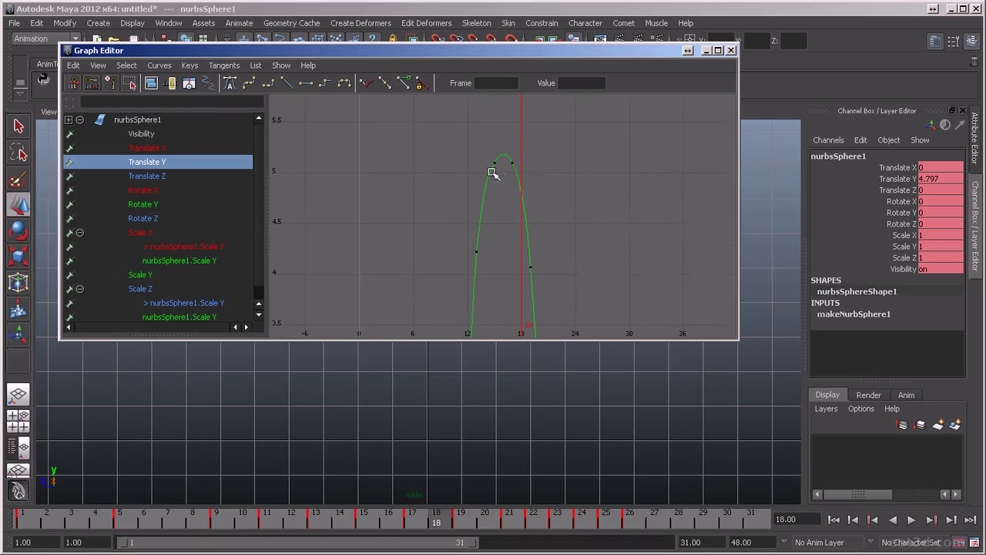
key(alt+v)
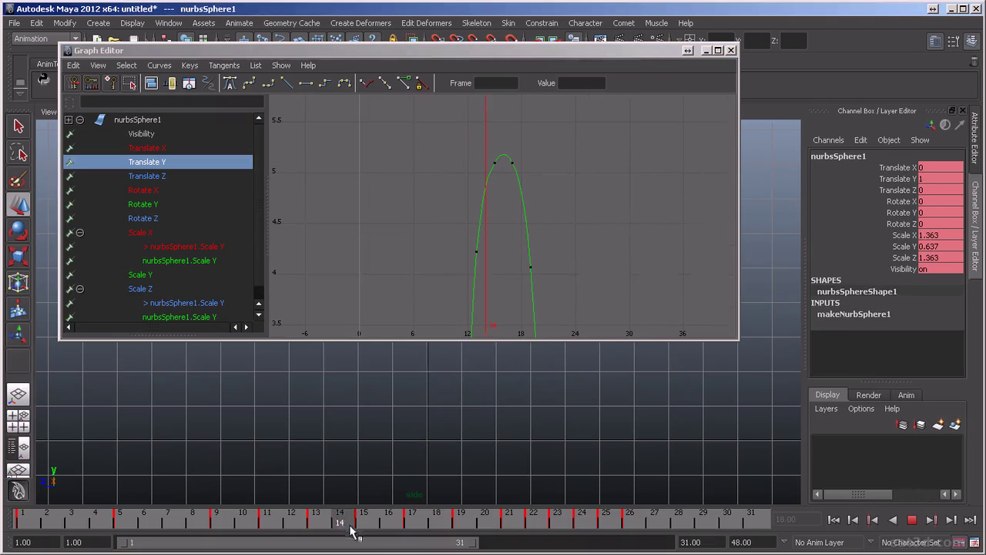
click(386, 532)
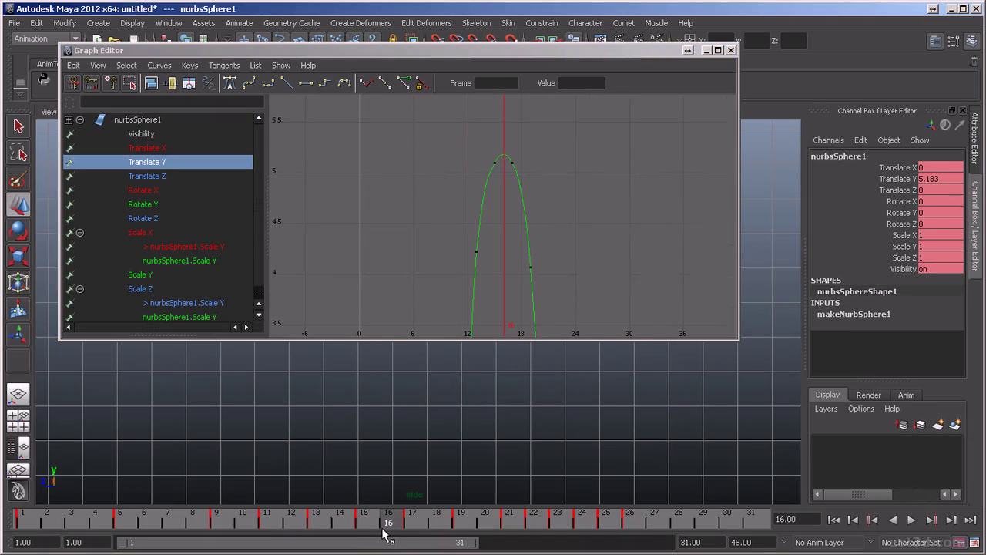
key(i)
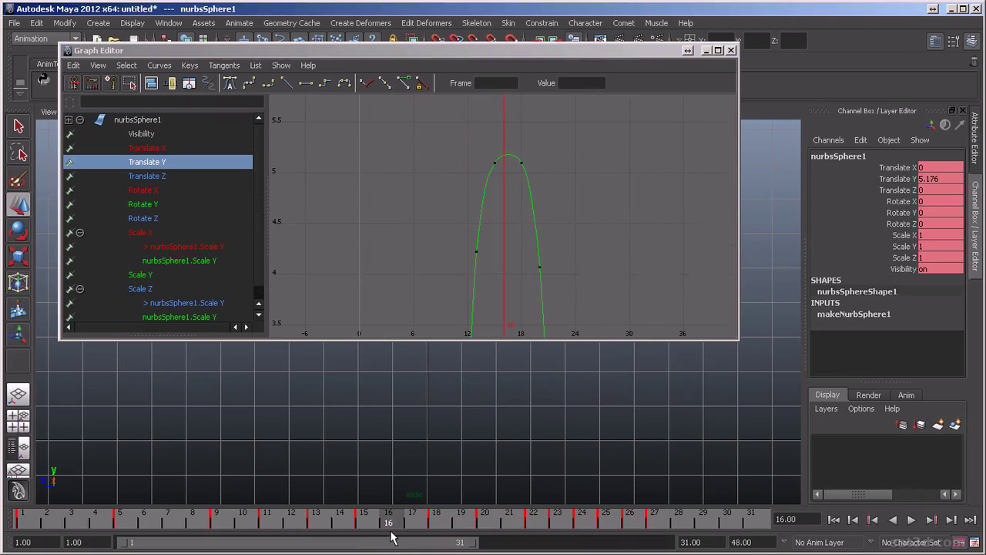
click(732, 50)
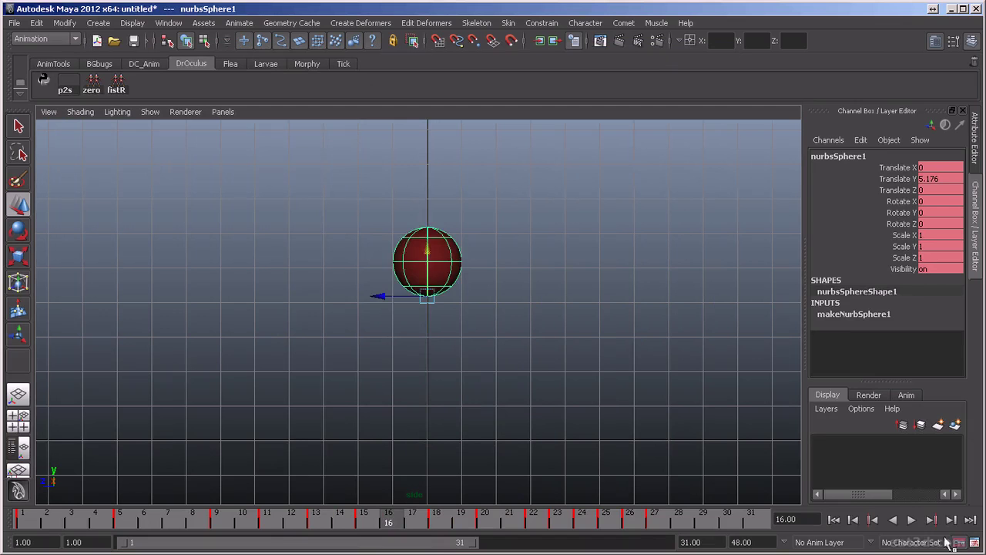
Key the sphere slightly above the ground at frame 26 as a small rebound and replay the animation.
click(914, 521)
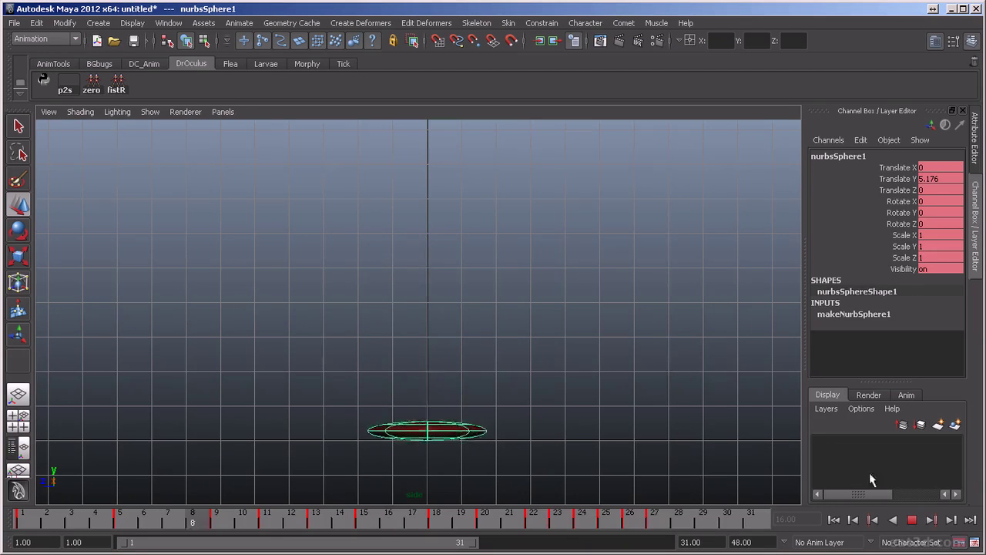
click(912, 522)
key(alt+v)
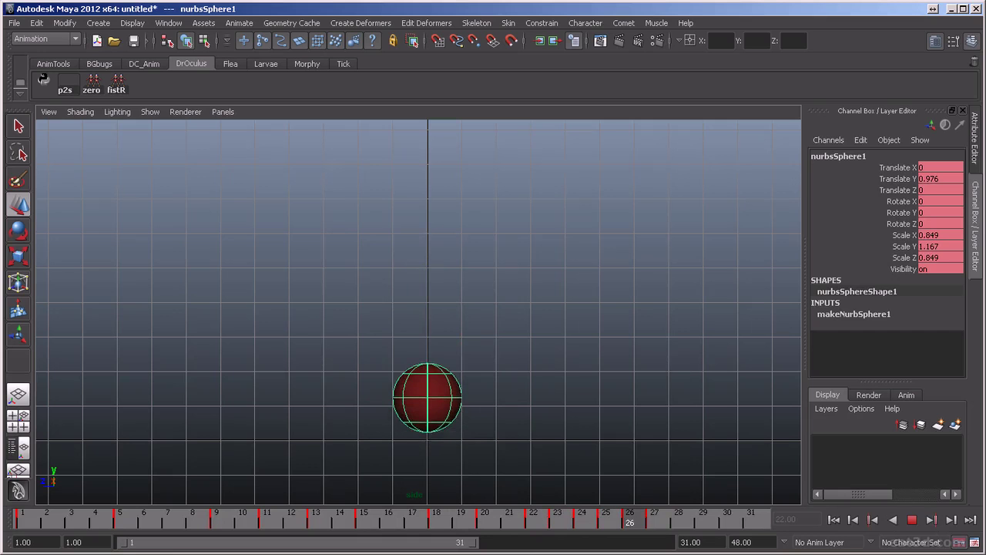
key(alt+v)
Scrub the landing and rebound between frames 22 and 27 and replay the animation to judge the timing.
scroll(447, 409, up, 2)
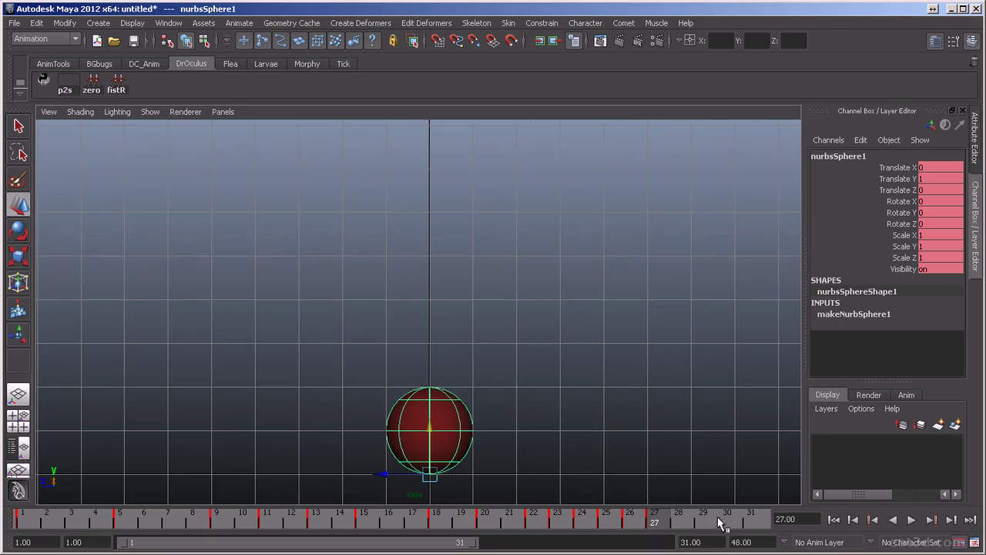
mouse_move(651, 523)
mouse_down()
mouse_move(531, 521)
mouse_move(661, 549)
mouse_move(486, 531)
mouse_move(630, 551)
mouse_move(605, 520)
mouse_move(484, 521)
mouse_move(534, 520)
mouse_up()
drag(605, 520, 654, 520)
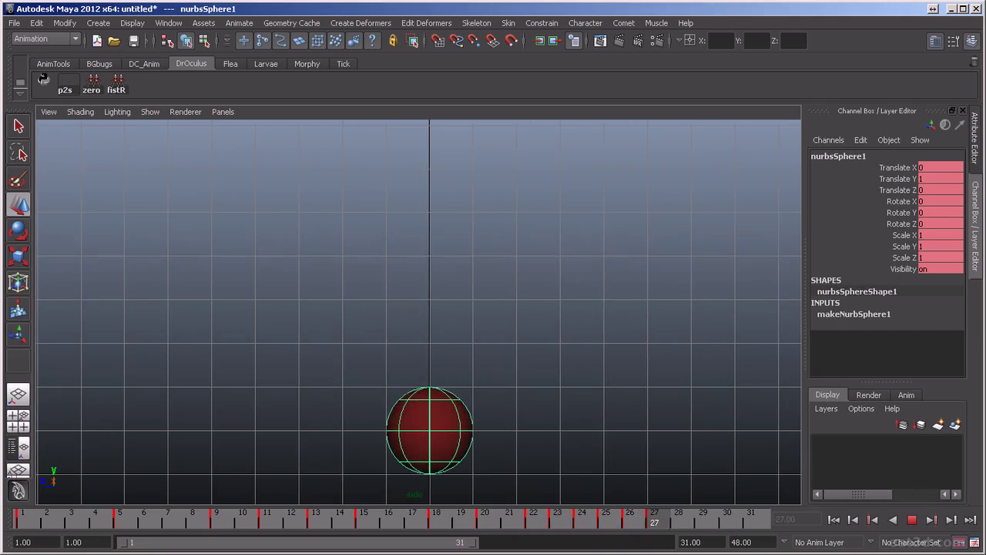
key(Escape)
click(912, 521)
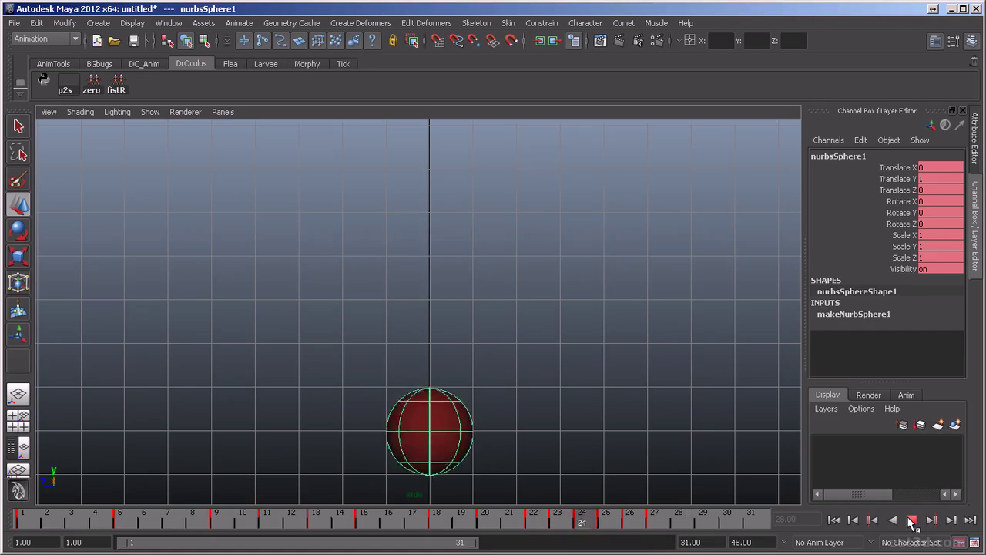
click(911, 521)
key(alt+v)
Move the rebound key to frame 27 and the final landing key to frame 29, replaying the animation after each change.
drag(648, 530, 639, 533)
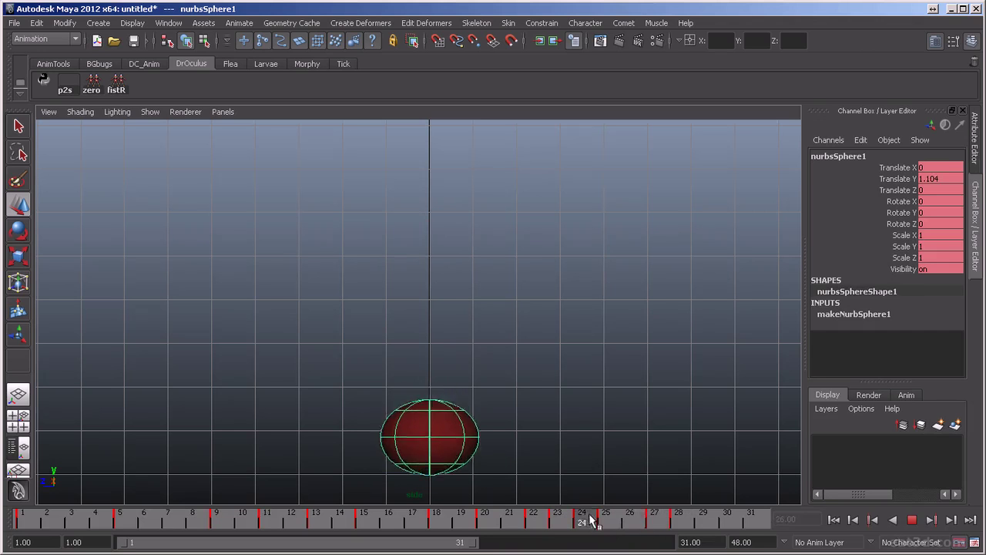
click(912, 521)
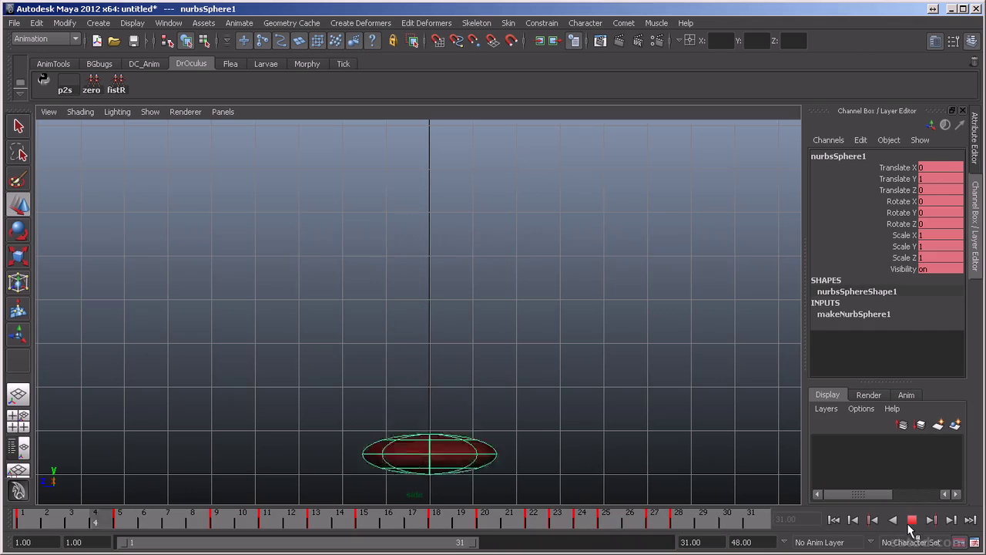
click(912, 521)
mouse_move(657, 526)
mouse_down()
mouse_move(679, 524)
mouse_move(612, 524)
mouse_move(751, 524)
mouse_move(550, 525)
mouse_move(691, 532)
mouse_up()
click(911, 521)
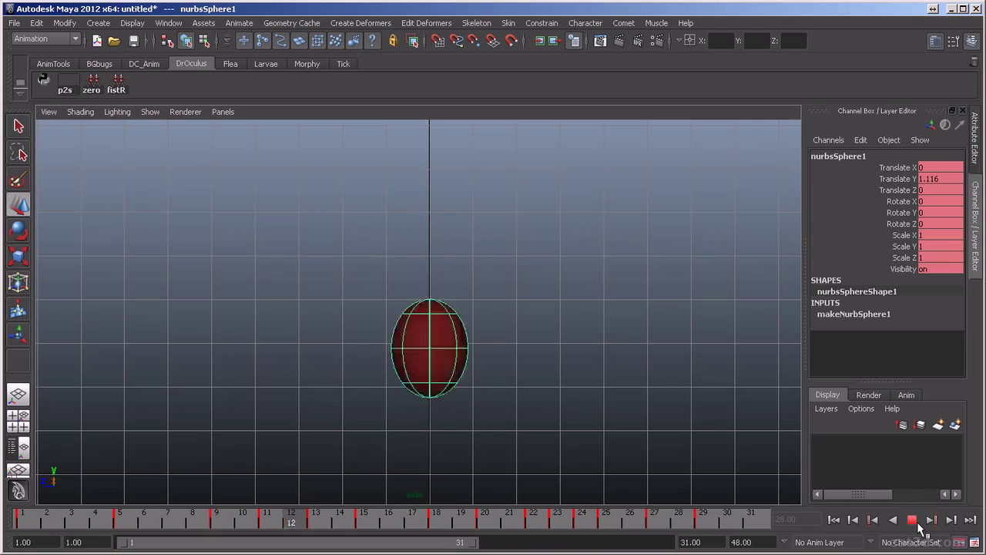
click(912, 520)
Apply flat tangents to the Translate Y rebound key at frame 27 in the Graph Editor.
click(655, 524)
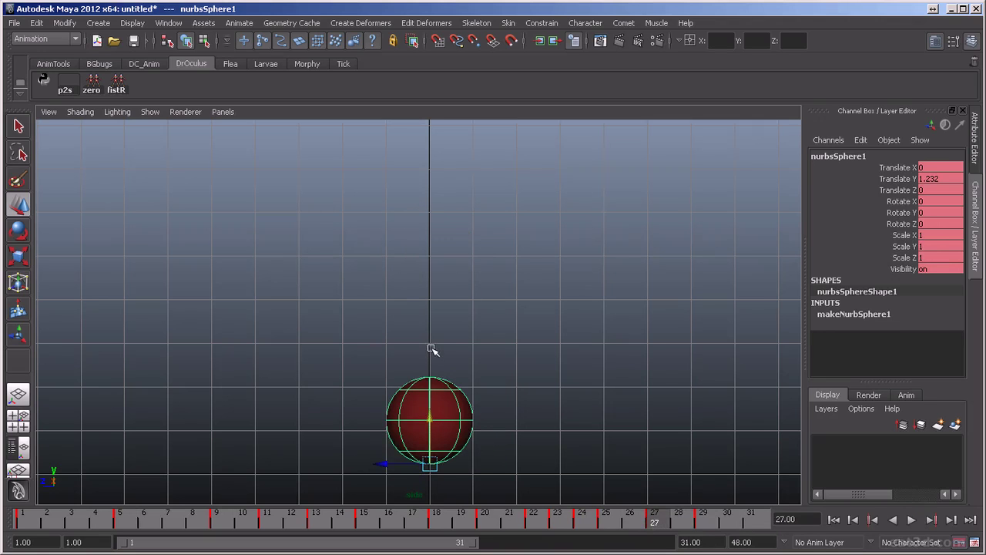
key(shift+g)
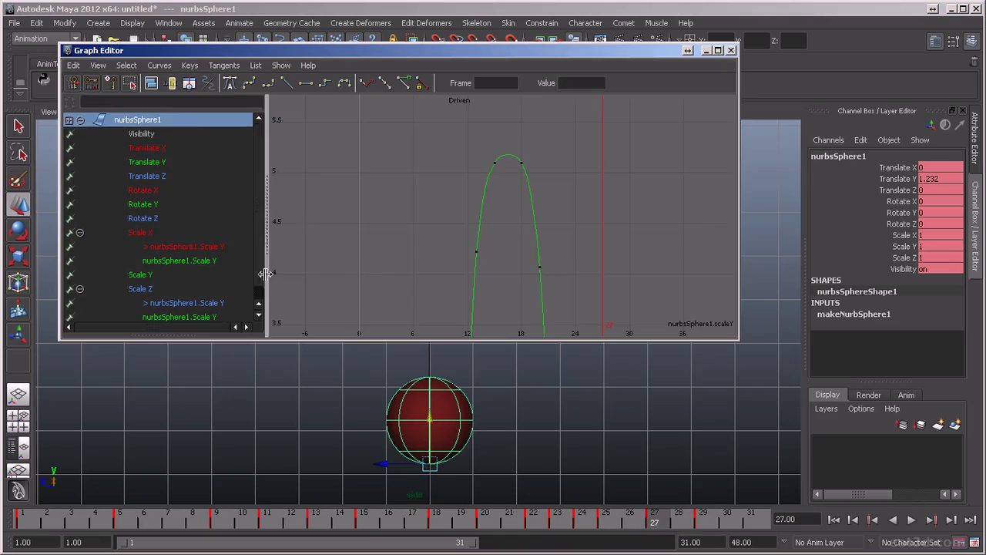
click(166, 163)
key(a)
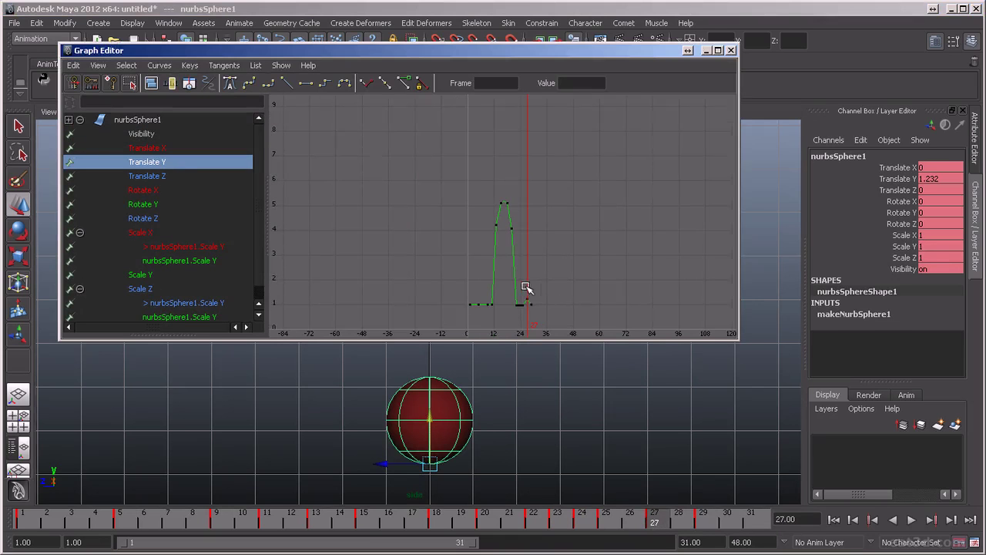
drag(533, 304, 534, 305)
key(f)
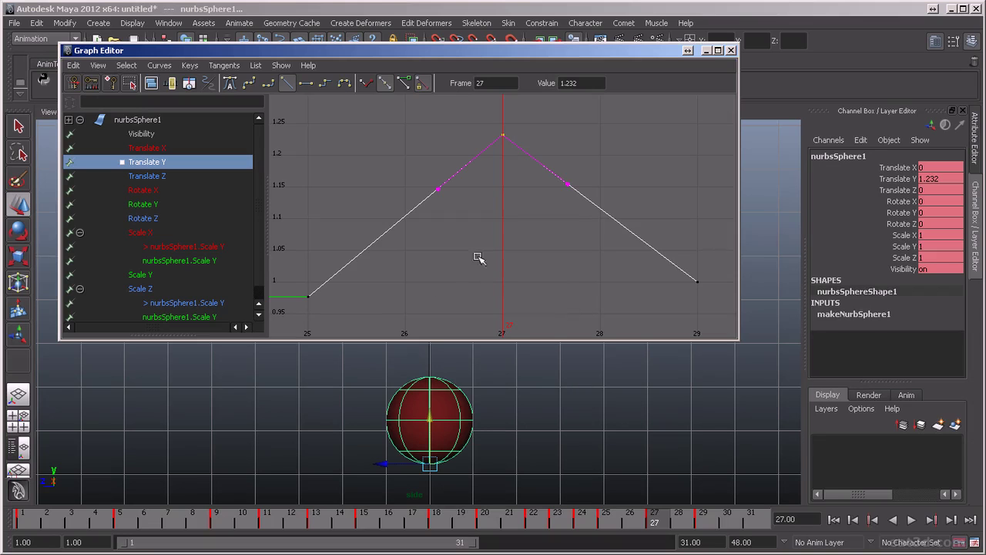
click(306, 84)
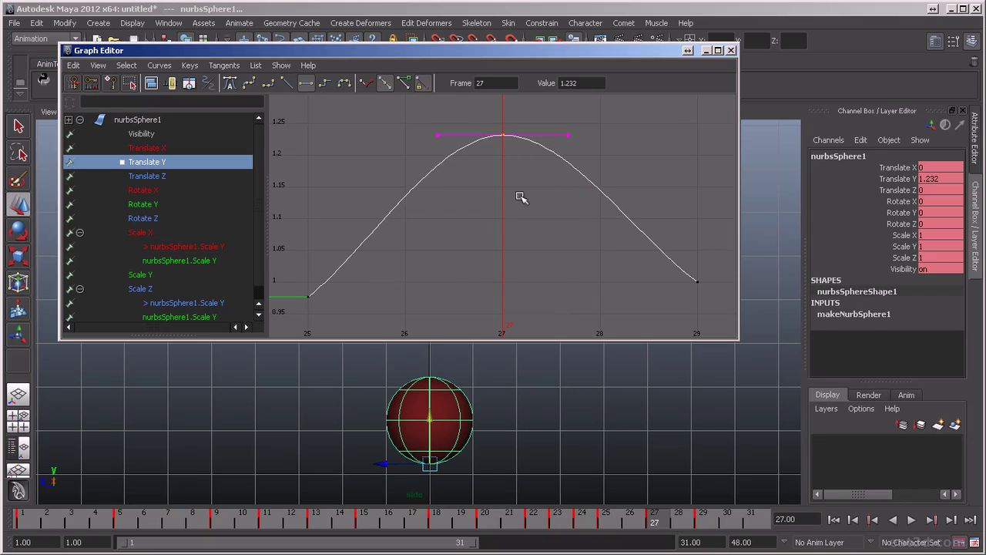
Raise the rebound key at frame 27 on the Translate Y curve to a value of about 1.774.
scroll(504, 242, down, 2)
shift+middle_drag(506, 225, 534, 50)
scroll(508, 216, down, 3)
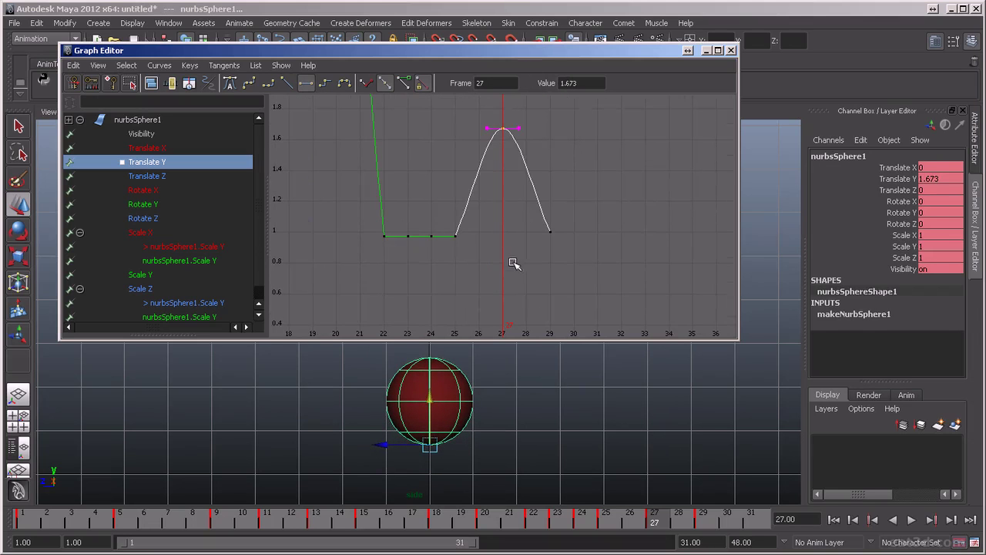
shift+middle_drag(527, 270, 530, 258)
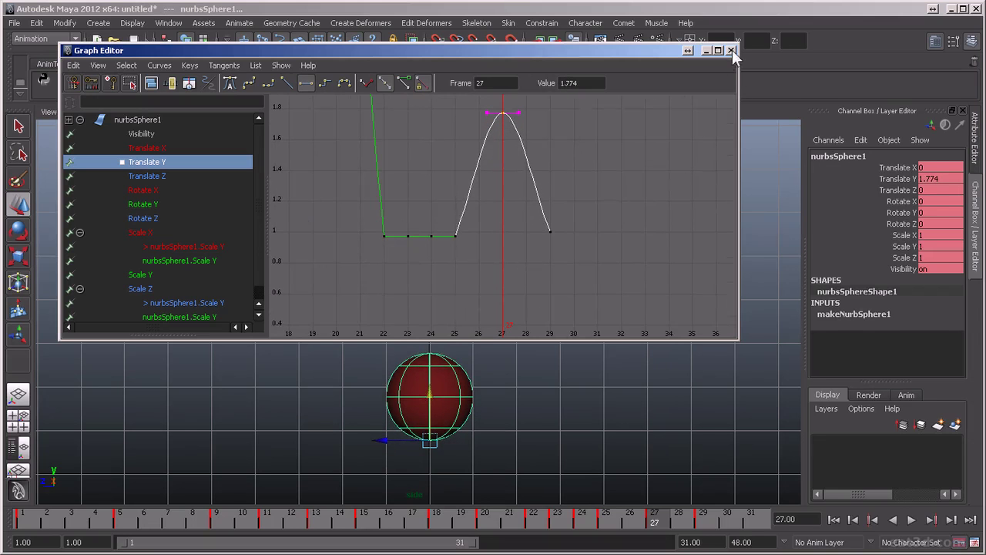
Close the Graph Editor and replay the animation from frame 1 to review the higher rebound.
click(731, 50)
click(834, 520)
click(912, 520)
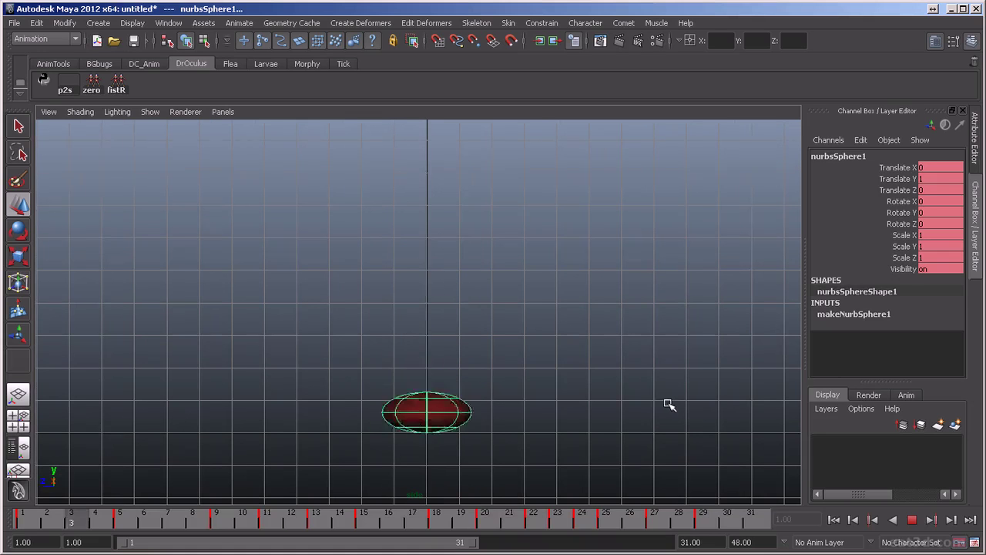
click(912, 520)
key(alt+v)
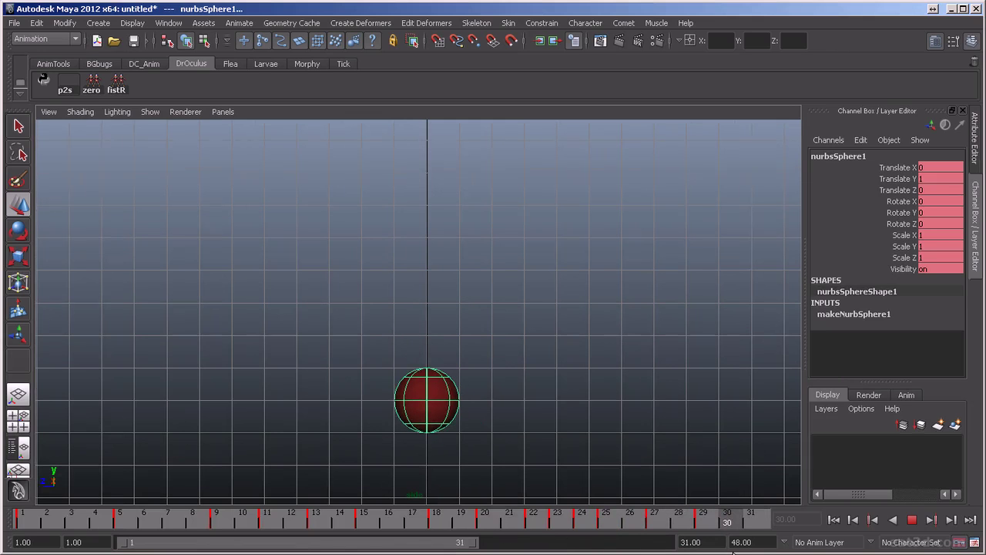
key(Escape)
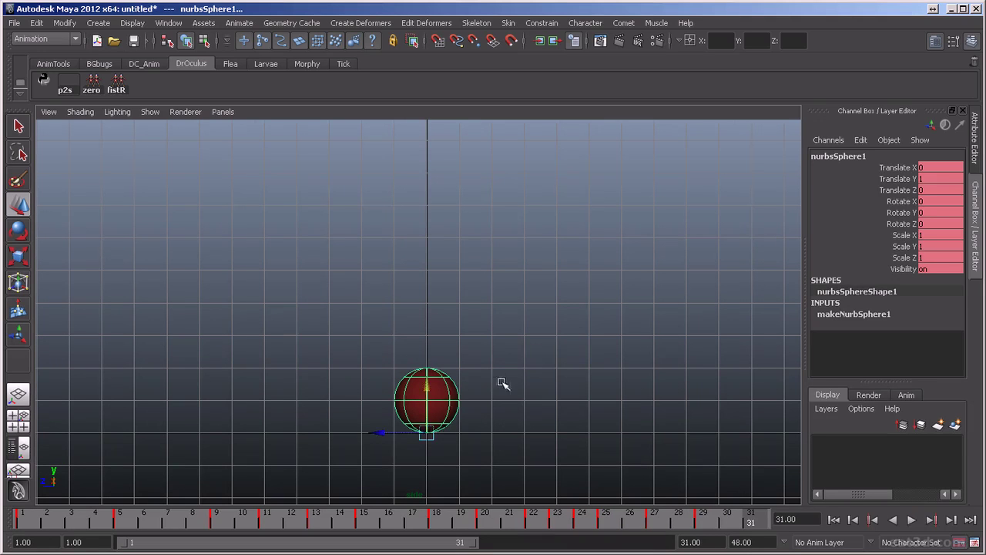
Add a second rebound with Translate Y 1.173 at frame 31 and its landing at frame 33, extending the playback range to frame 34.
drag(429, 392, 430, 386)
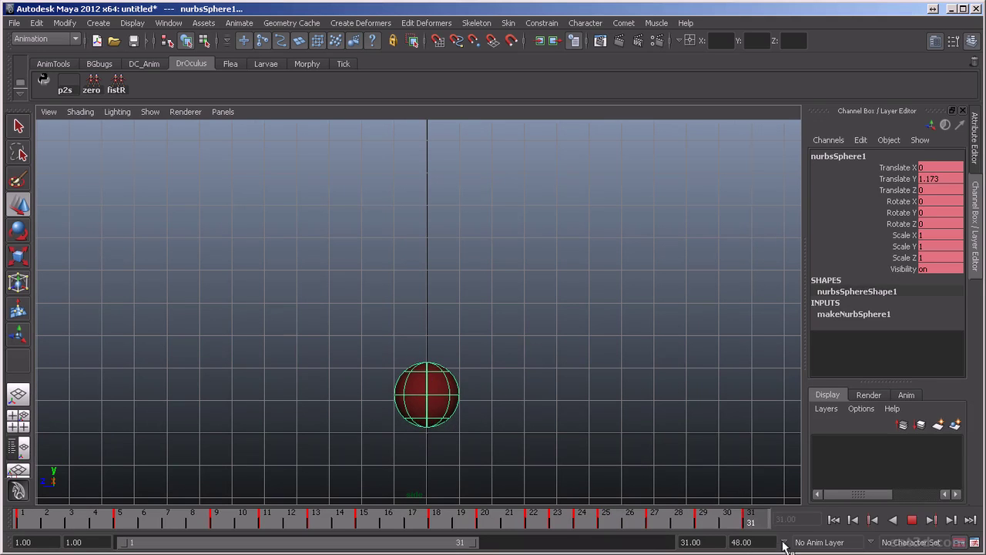
drag(465, 542, 523, 547)
click(646, 524)
drag(653, 524, 737, 530)
drag(623, 522, 806, 524)
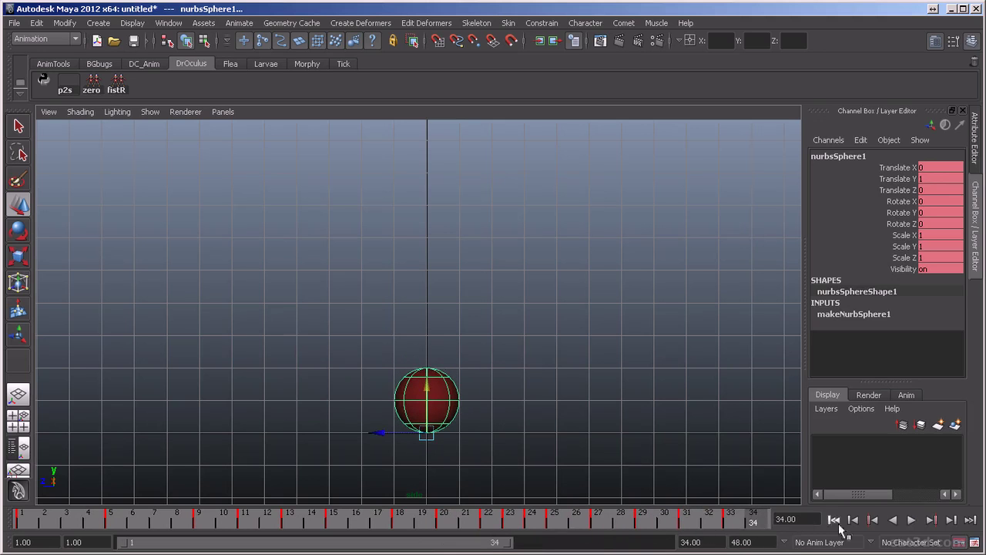
Scrub through the second rebound around frames 30 and 31 and replay the extended animation.
click(696, 522)
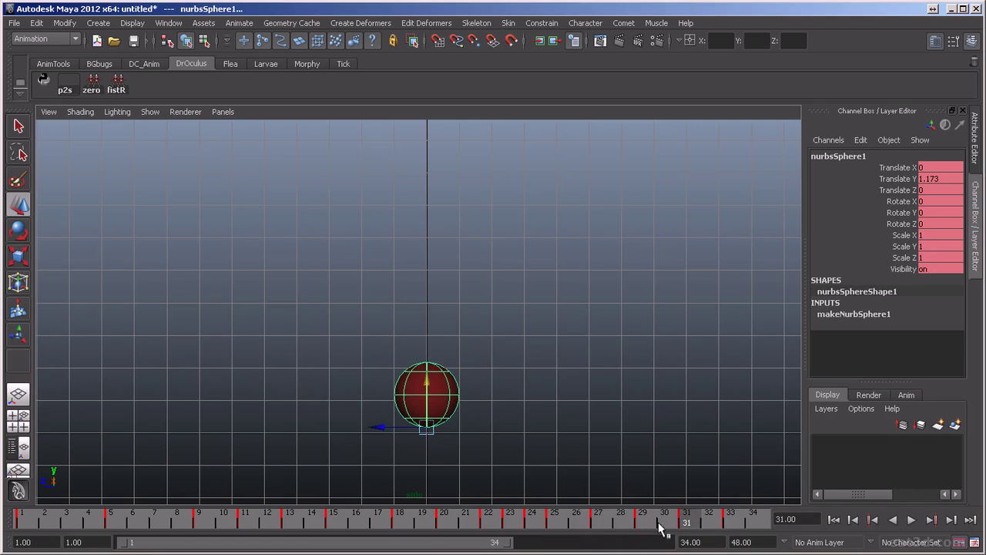
key(alt+v)
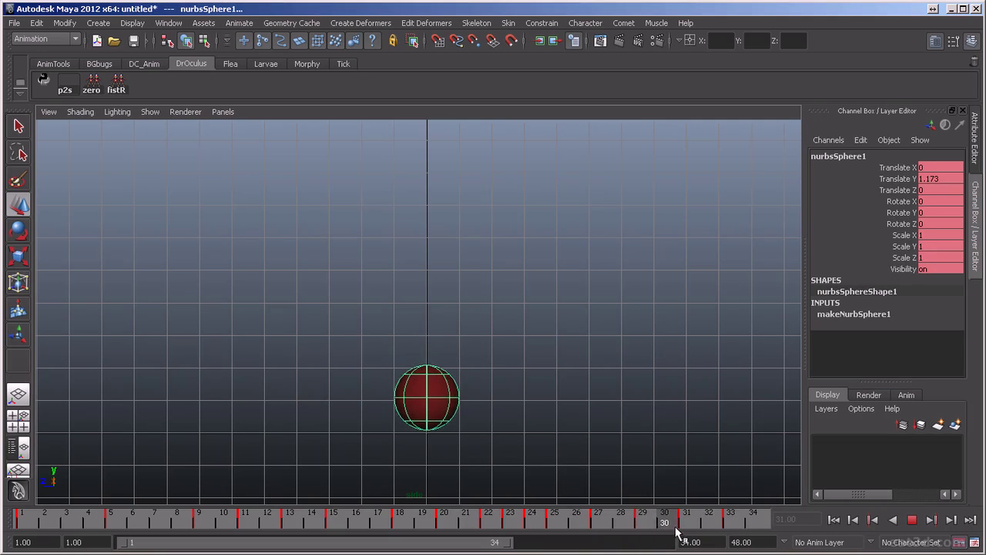
key(alt+v)
click(911, 521)
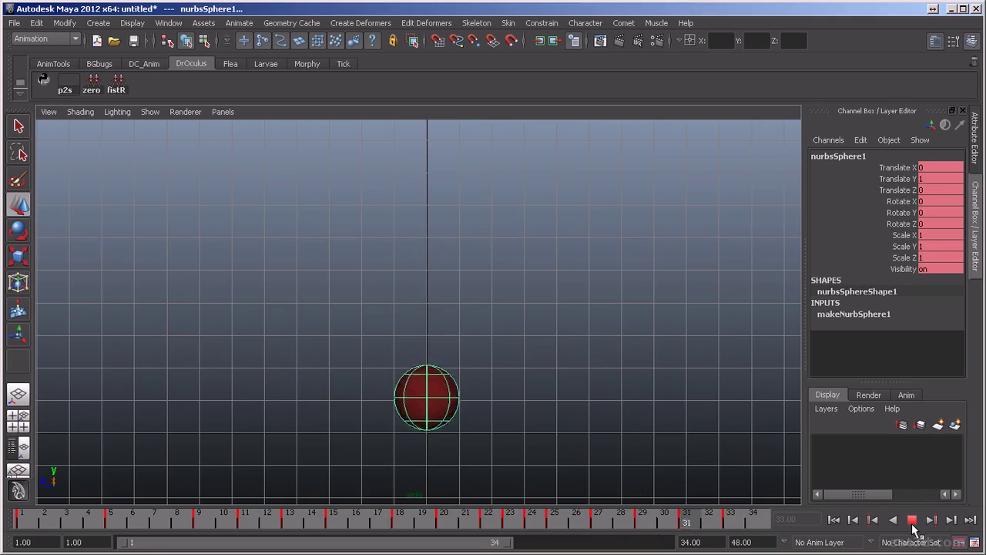
click(911, 521)
Squash the sphere slightly at frame 30 to a Scale Y of about 0.939 using the Scale tool.
drag(599, 516, 644, 523)
click(663, 525)
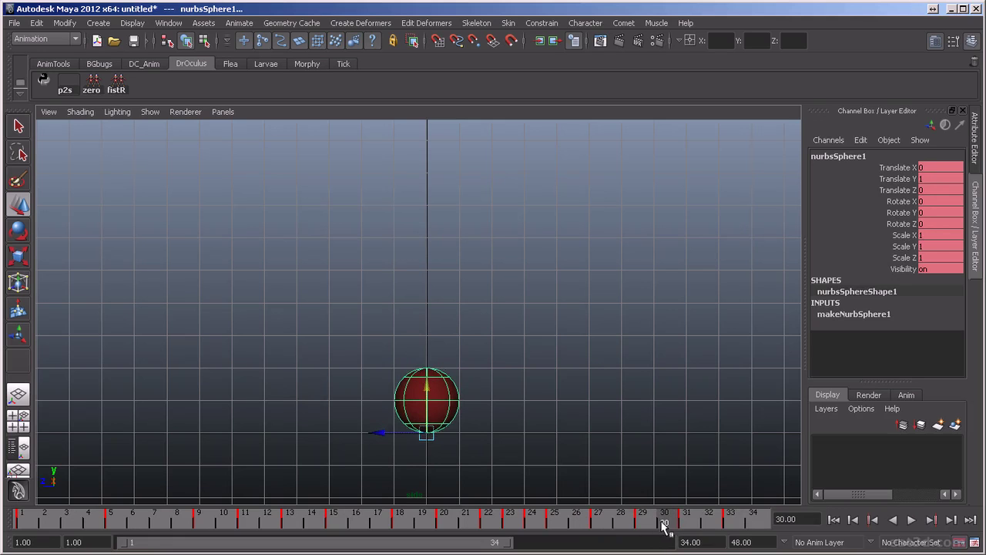
key(r)
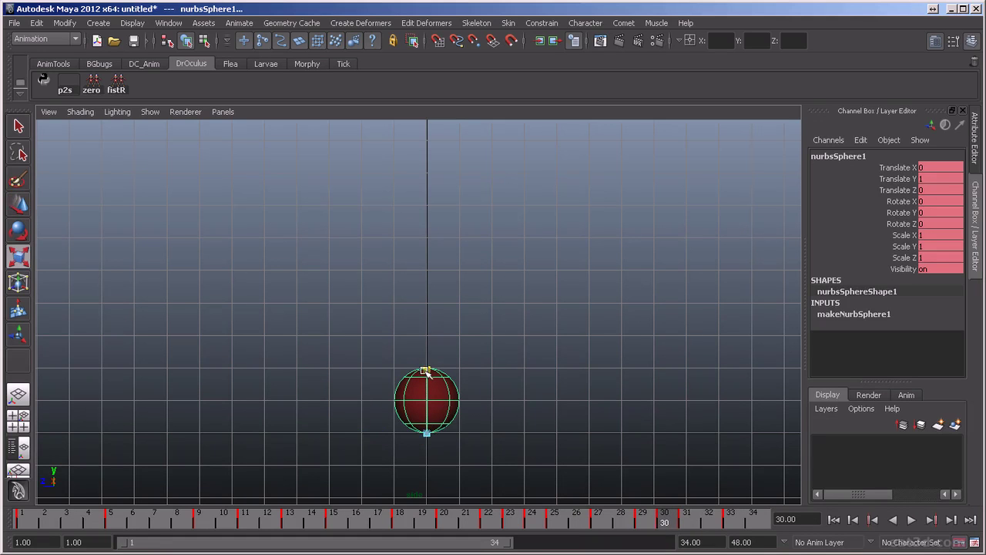
drag(426, 369, 426, 372)
key(alt+v)
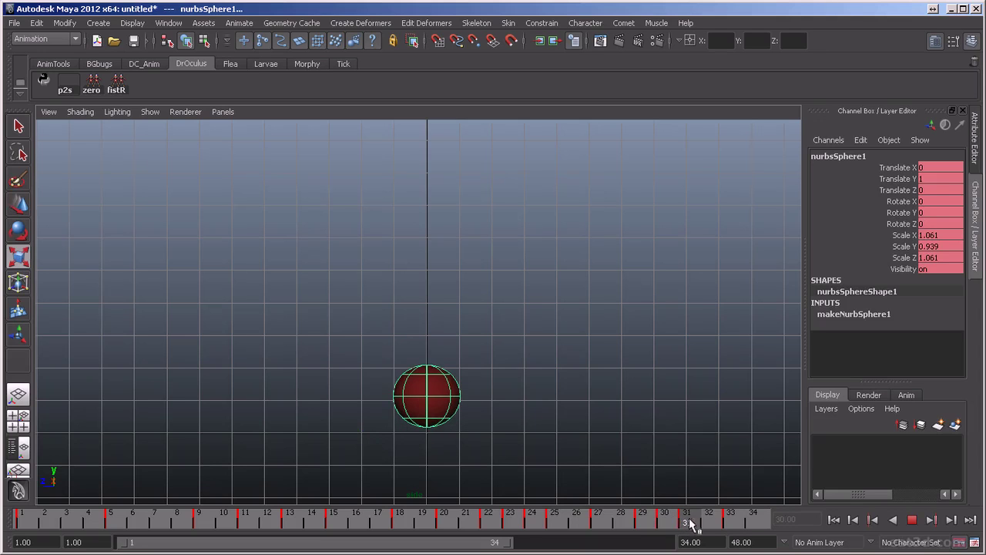
Set the sphere's Scale Y to 1 at frame 31 and replay the animation.
key(alt+v)
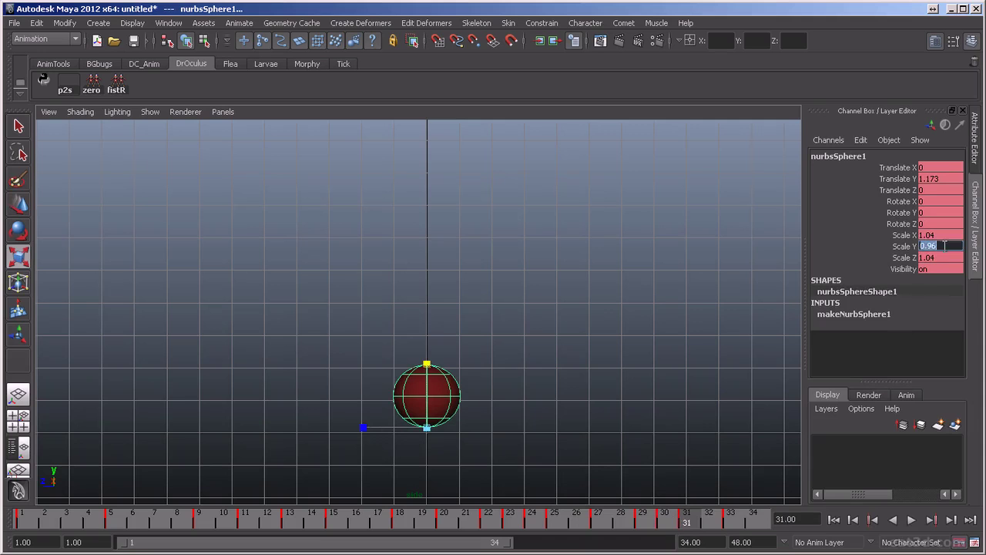
text(1)
key(Return)
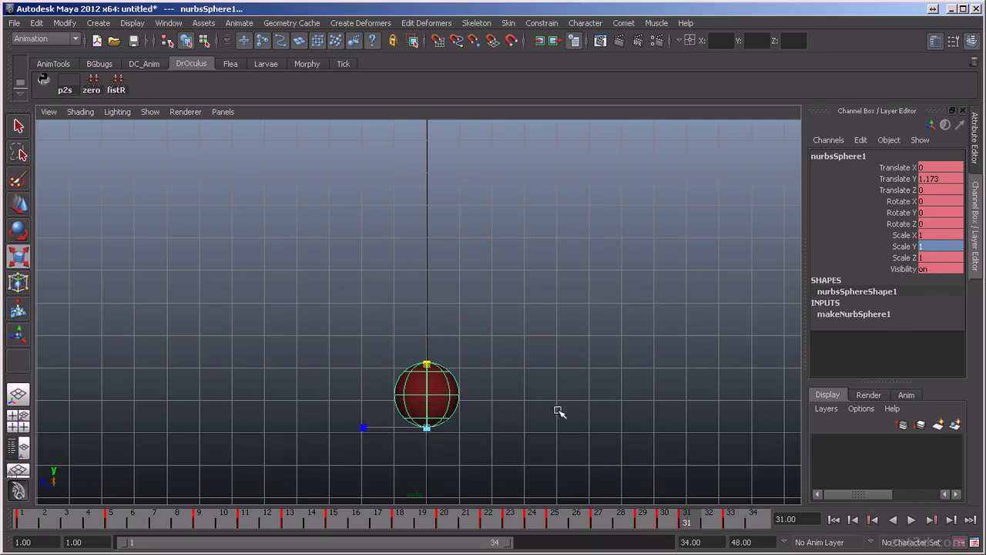
key(alt+v)
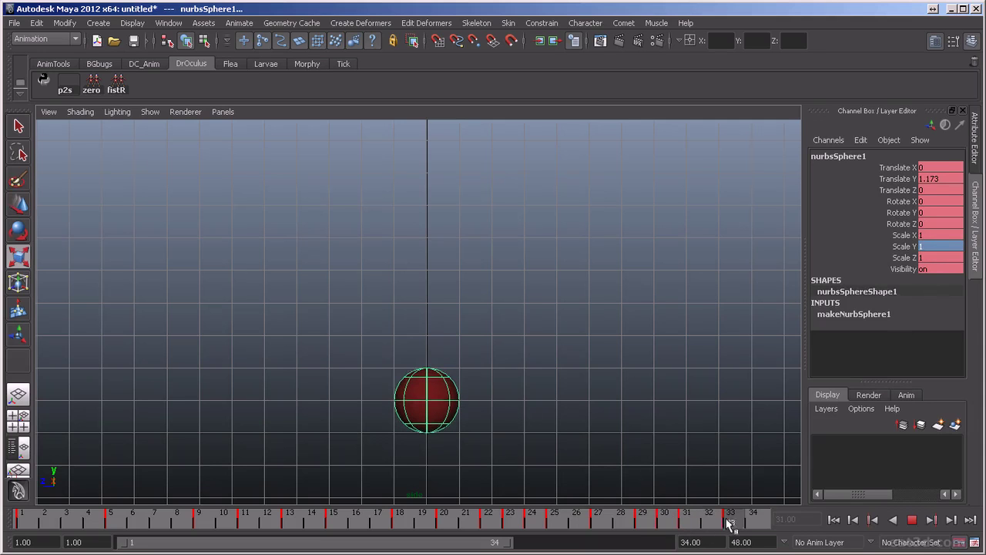
key(alt+v)
click(912, 520)
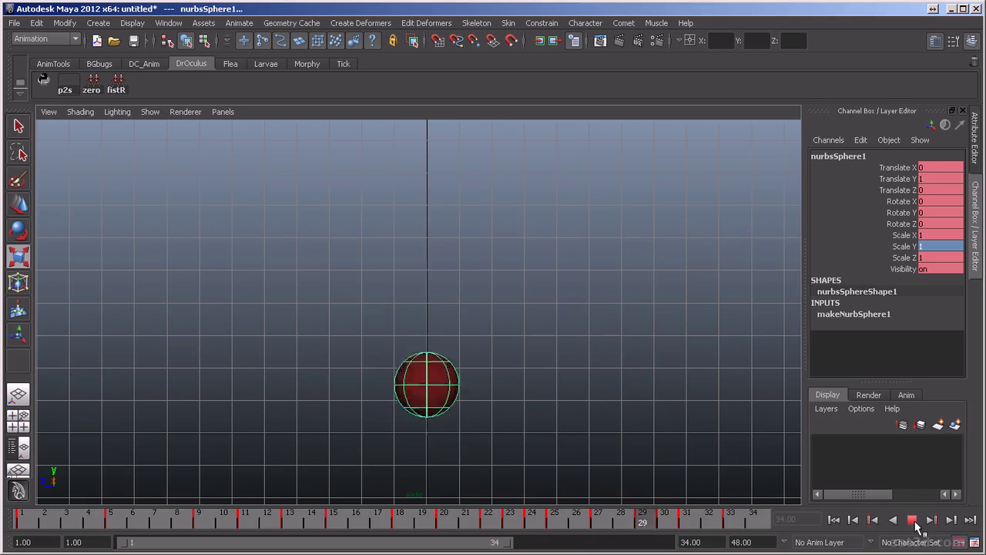
Extend the playback range to frame 39 and replay the full bounce sequence.
click(483, 512)
drag(502, 545, 563, 547)
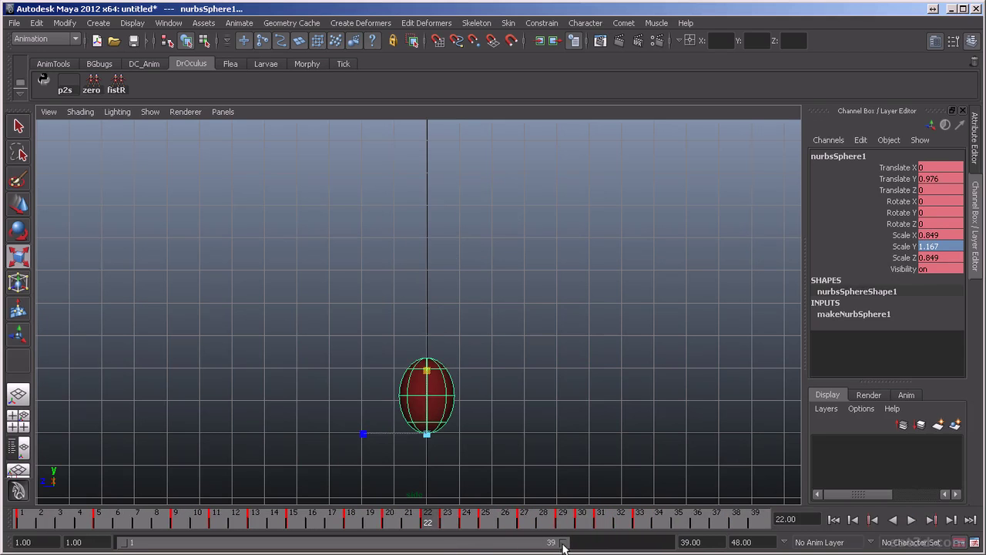
click(911, 521)
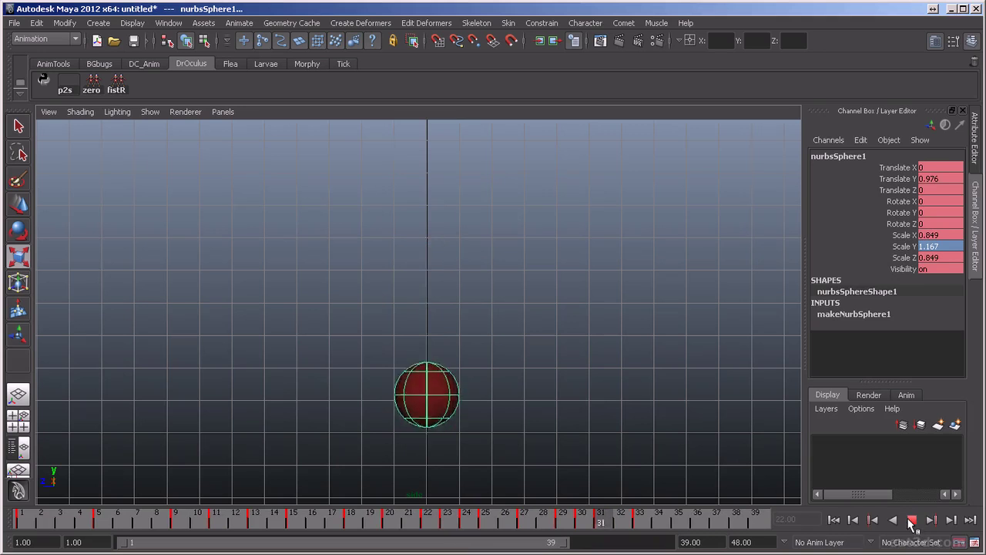
key(Escape)
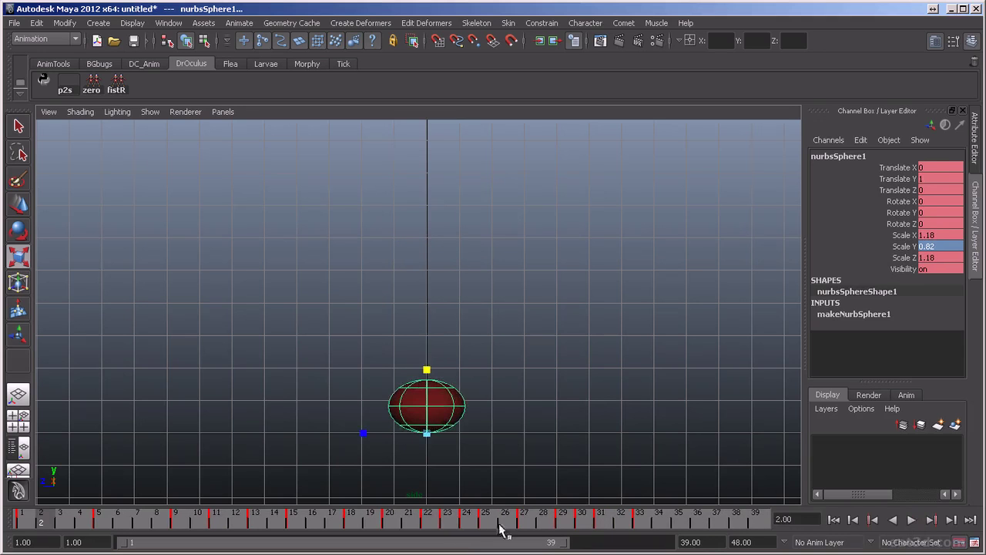
Move the second rebound's landing key from frame 33 to frame 32 and replay with the sphere deselected.
key(alt+v)
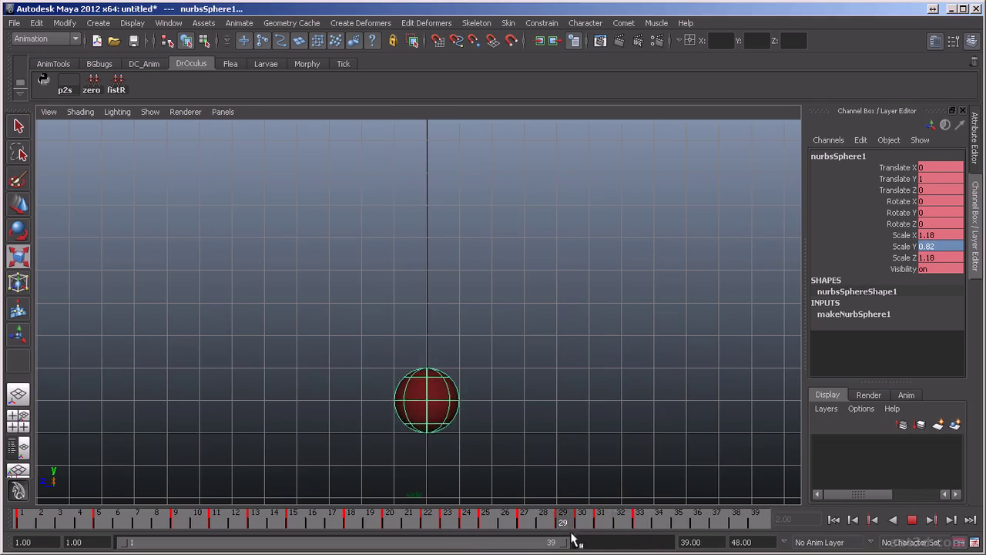
click(626, 530)
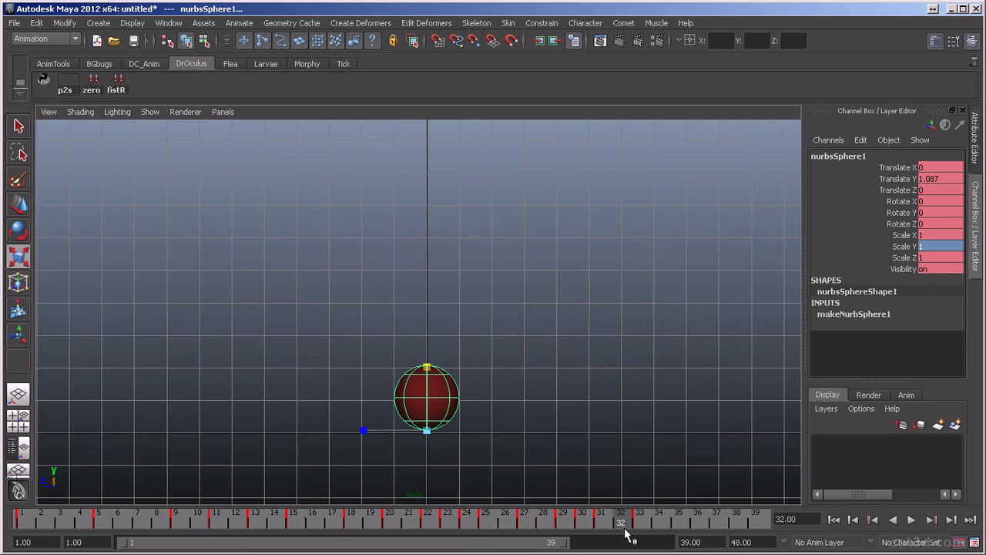
drag(599, 524, 651, 524)
click(912, 520)
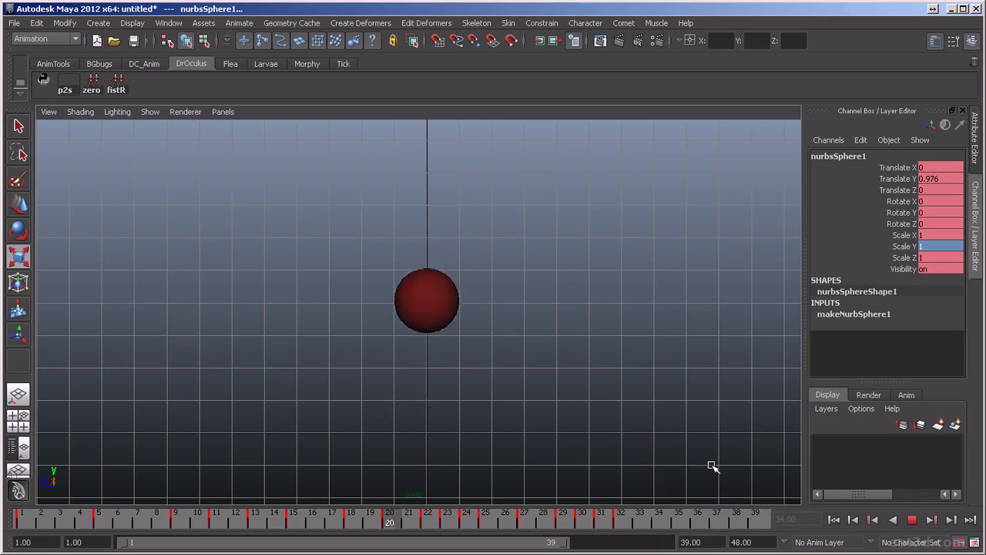
click(914, 522)
click(663, 484)
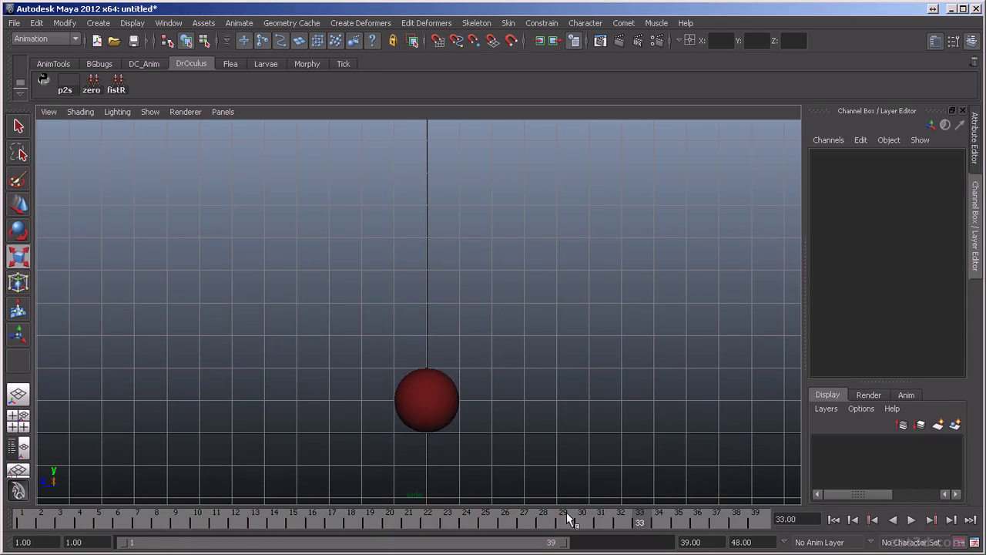
Scrub around frames 26 and 27 to examine the top of the first rebound, reselecting the sphere with the Move tool.
key(alt+v)
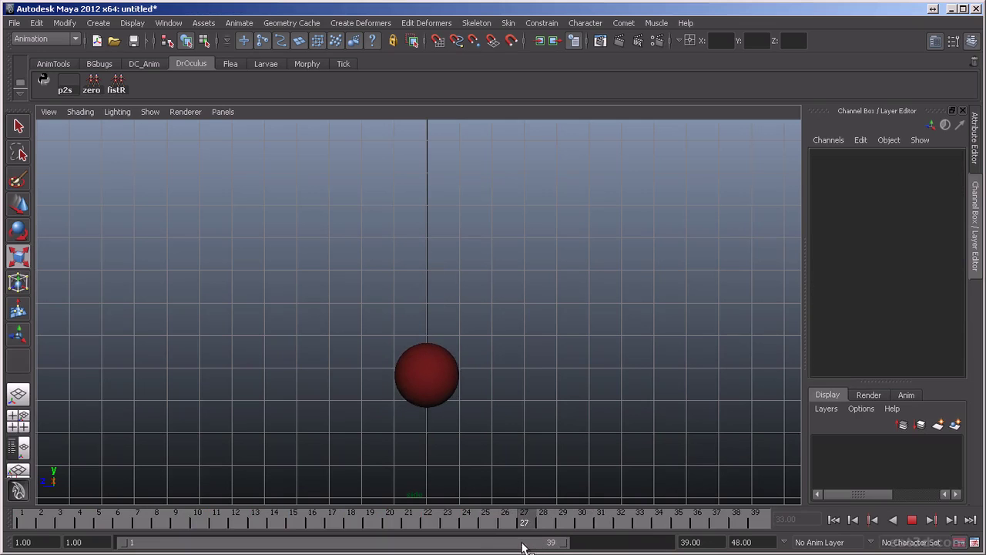
key(alt+v)
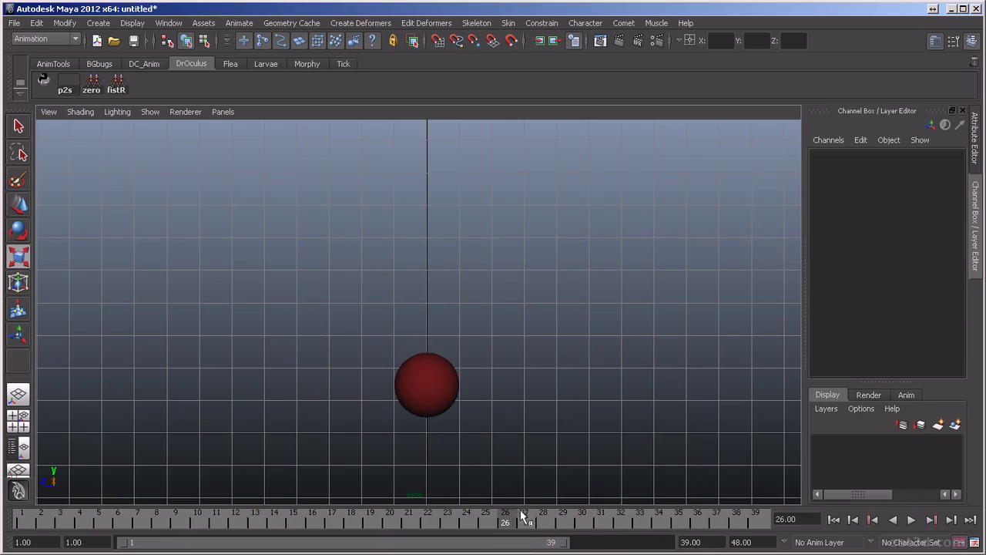
key(alt+v)
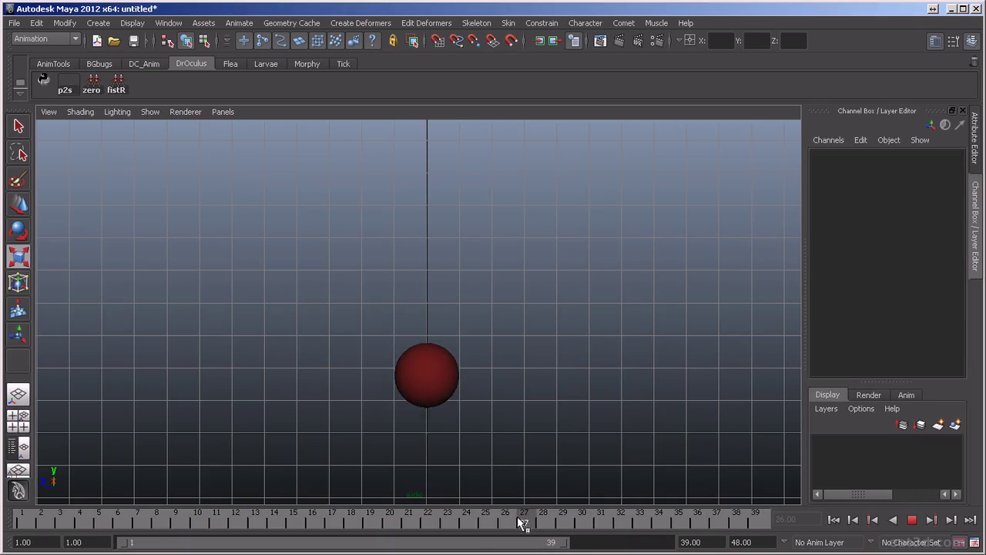
key(alt+v)
click(436, 393)
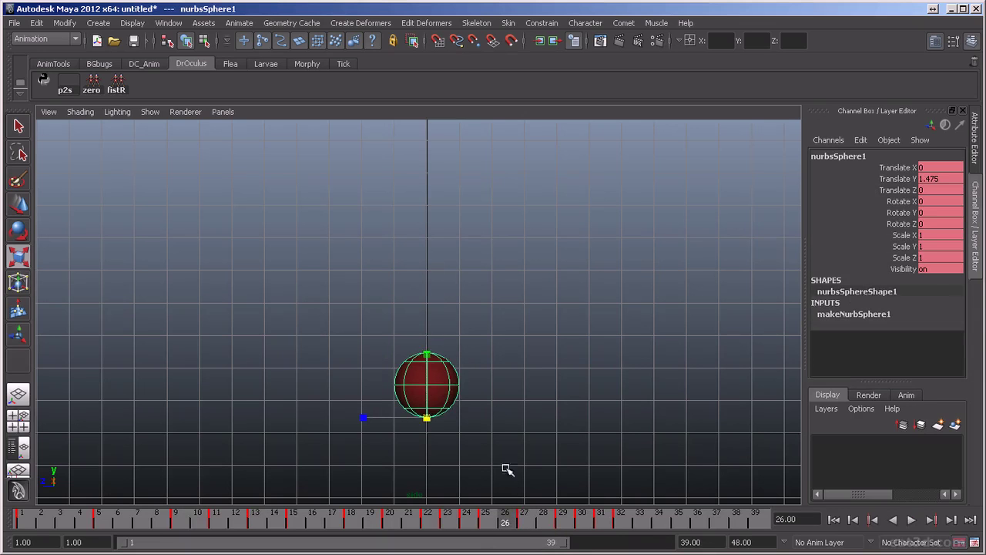
key(w)
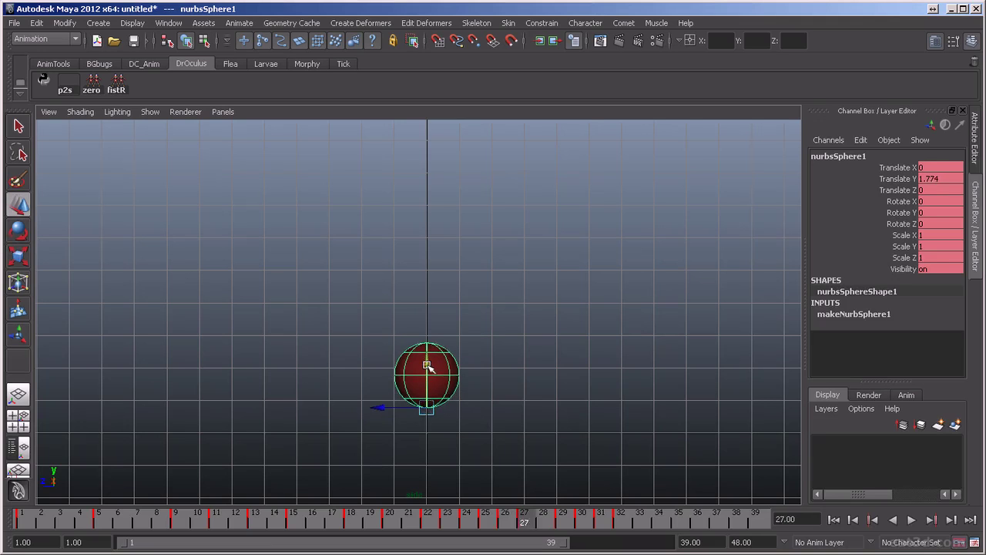
Step frame by frame between frames 26 and 31 to examine the timing of the first rebound's peak and landing.
key(alt+comma)
key(alt+period)
key(alt+period)
key(alt+period)
key(alt+period)
key(alt+comma)
key(alt+comma)
key(alt+comma)
key(alt+v)
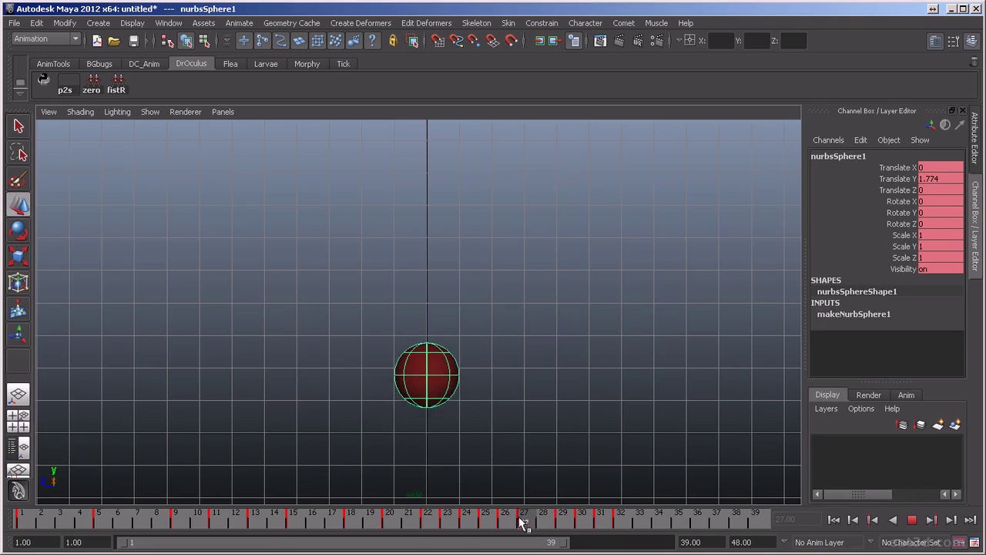
key(alt+v)
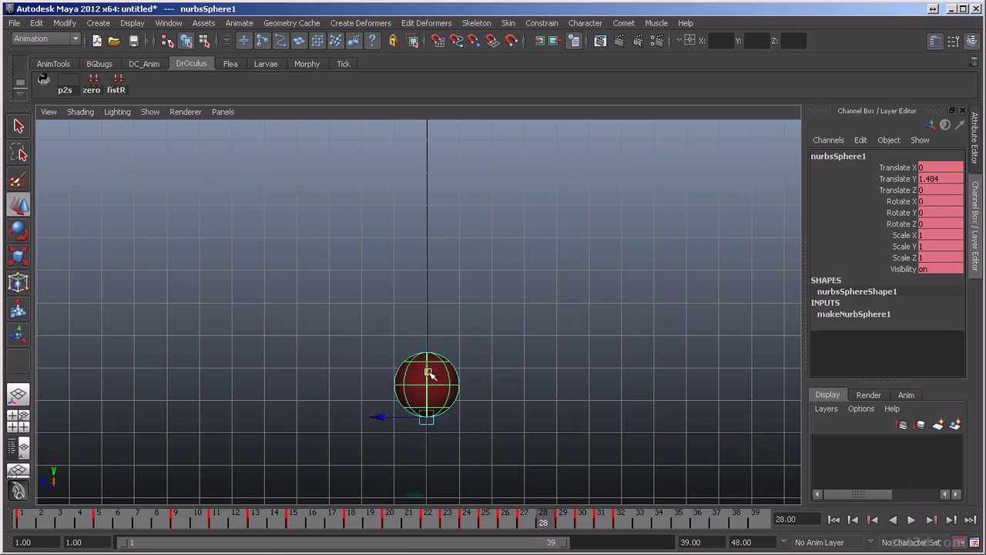
key(alt+comma)
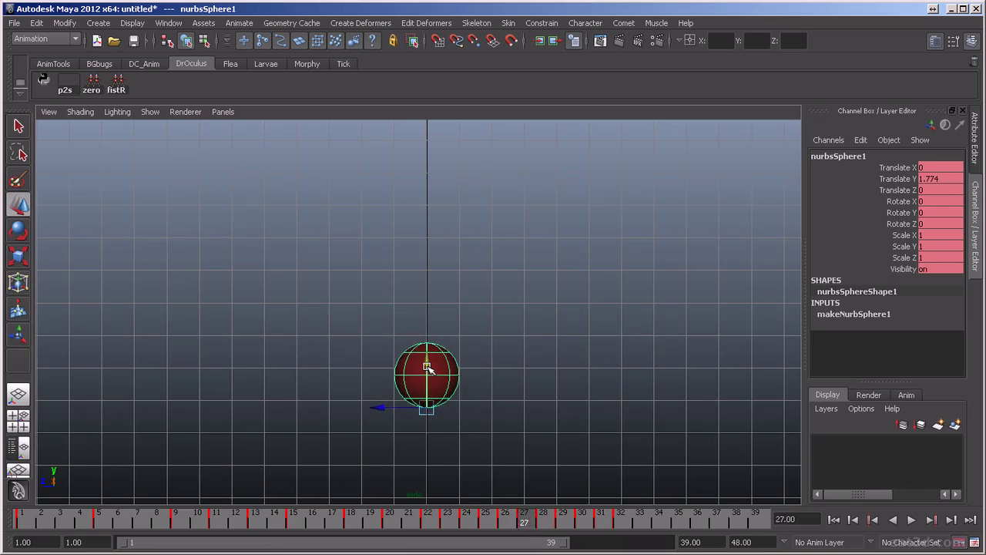
key(alt+period)
key(alt+period)
key(alt+period)
key(alt+period)
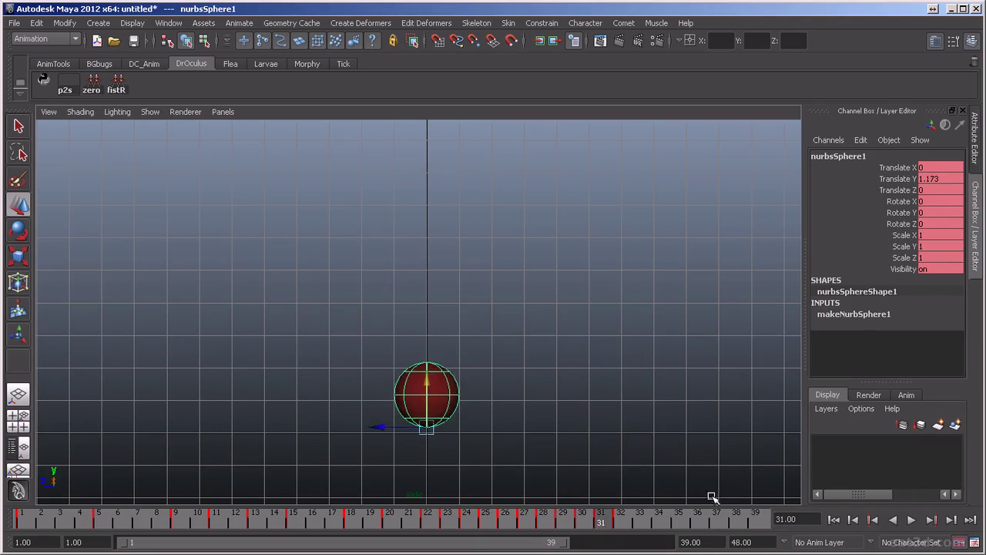
Deselect the sphere, replay the animation from frame 1, and scrub through the rebounds up to frame 31.
click(787, 493)
key(alt+shift+v)
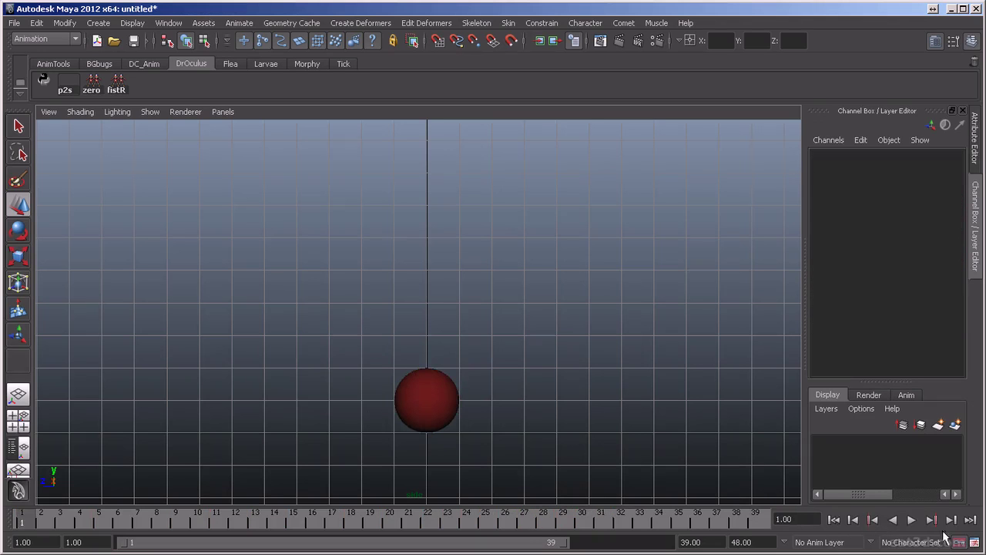
click(912, 521)
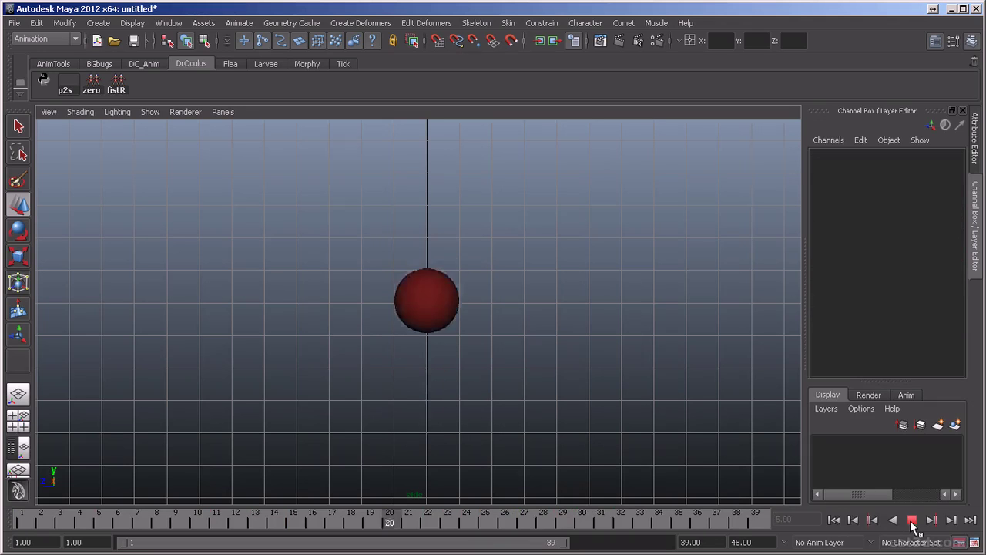
click(913, 521)
mouse_move(490, 526)
mouse_down()
mouse_move(623, 527)
mouse_move(434, 530)
mouse_move(603, 542)
mouse_up()
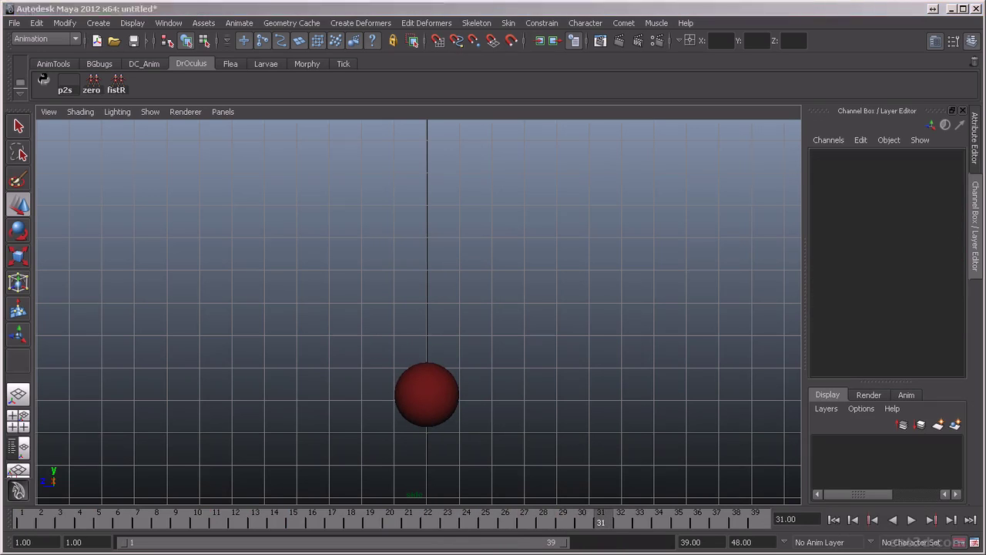
key(alt+shift+v)
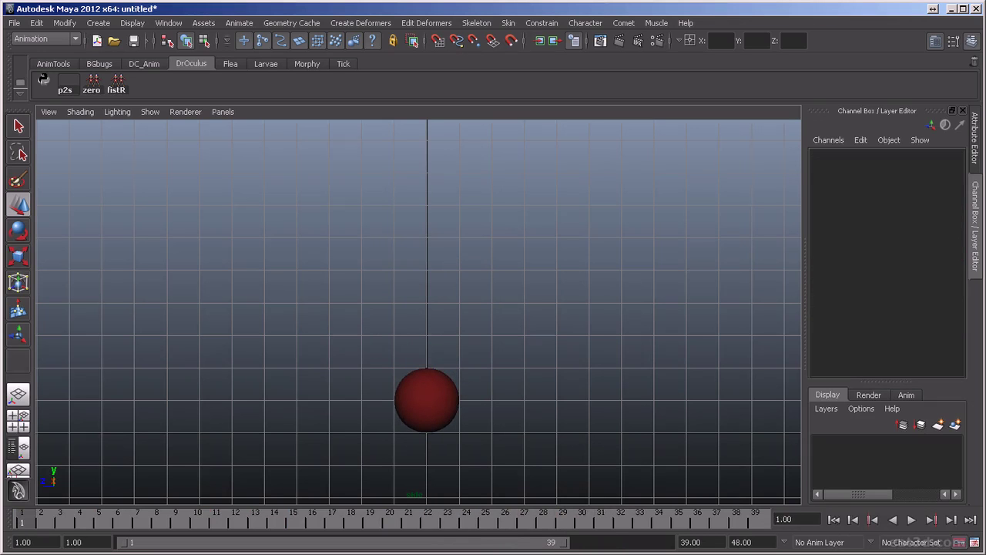
Raise the sphere to Translate Y 1.735 at frame 26 and shift the following keys one frame so the last lands on frame 33.
click(436, 416)
key(alt+v)
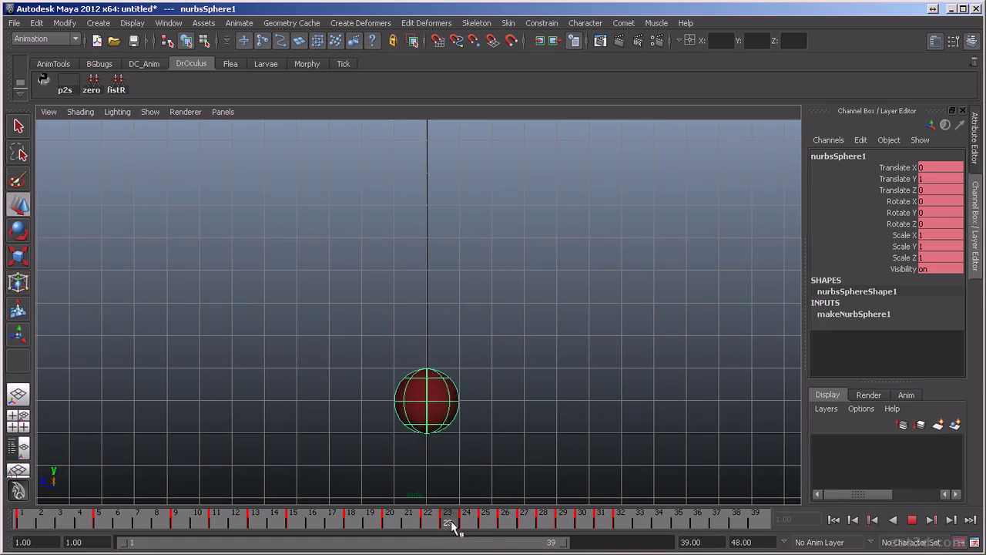
click(504, 528)
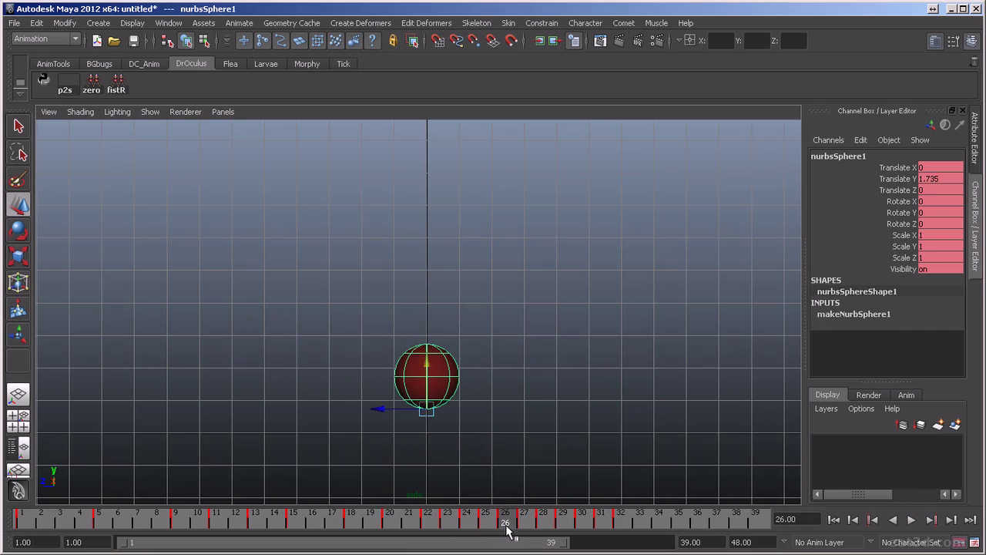
mouse_move(504, 524)
mouse_down()
mouse_move(480, 524)
mouse_move(639, 522)
mouse_up()
click(912, 521)
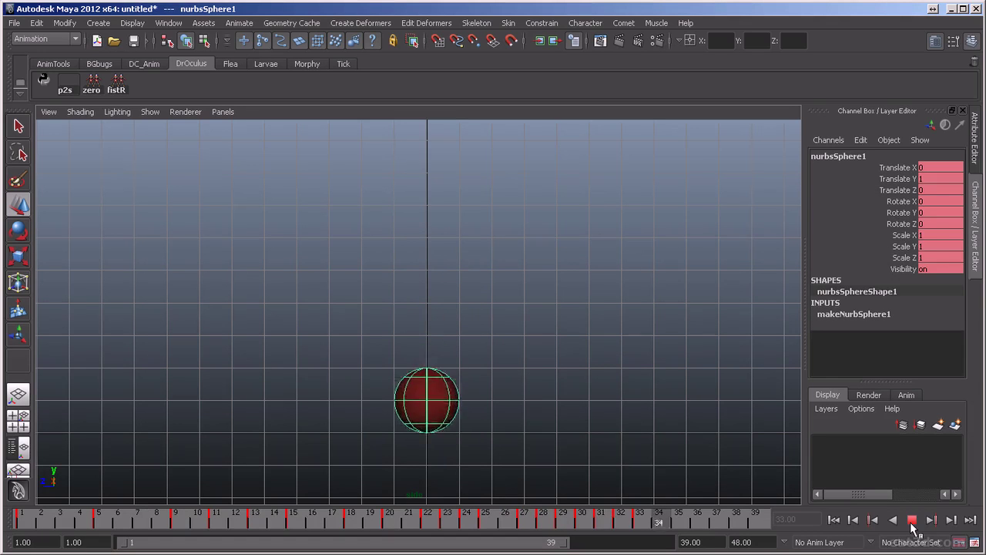
click(911, 521)
Add a third small rebound with Translate Y 1.13 at frame 34 and its landing at Translate Y 1 on frame 35.
drag(559, 520, 659, 534)
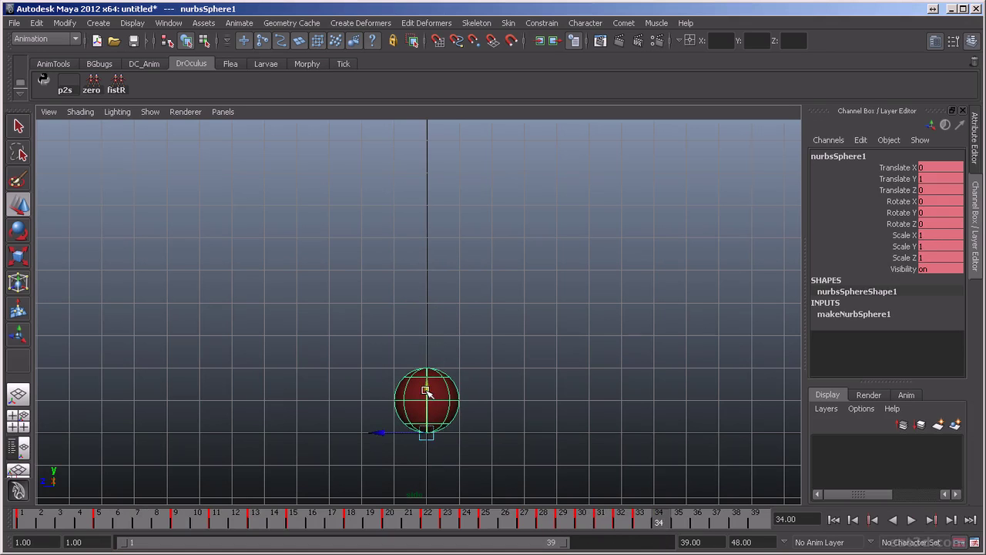
drag(427, 391, 428, 387)
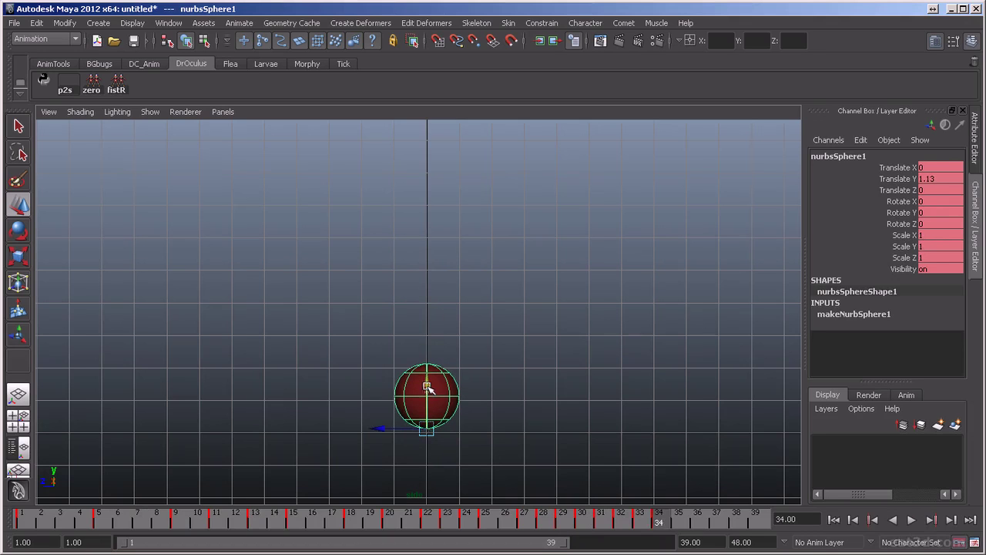
click(681, 525)
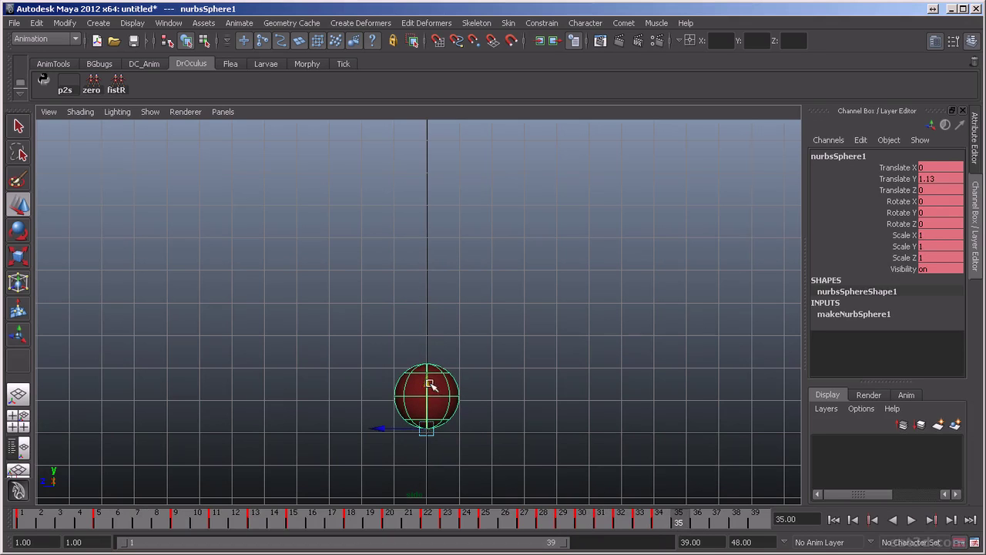
key(Return)
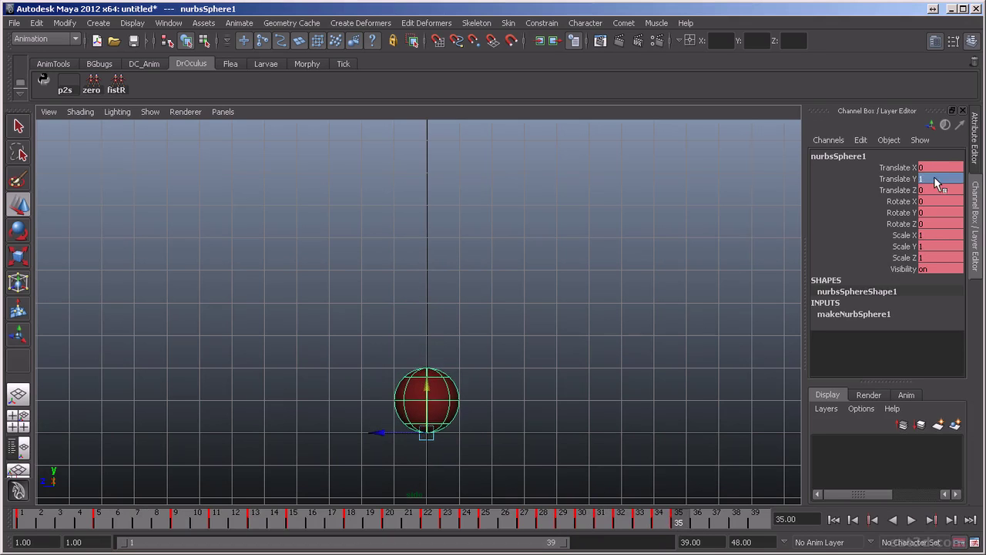
key(alt+v)
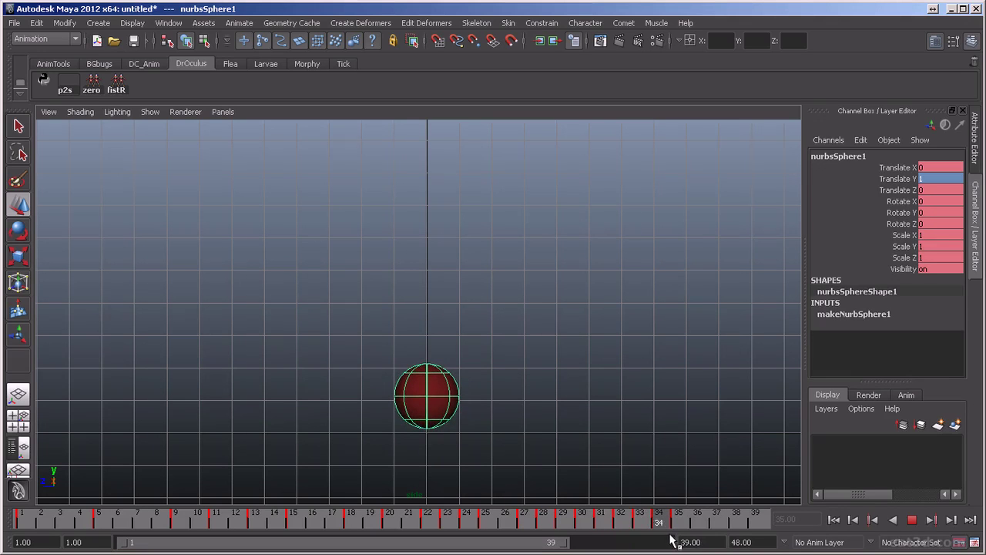
Lower the sphere at the third rebound's peak on frame 34 to Translate Y 1.087.
key(alt+v)
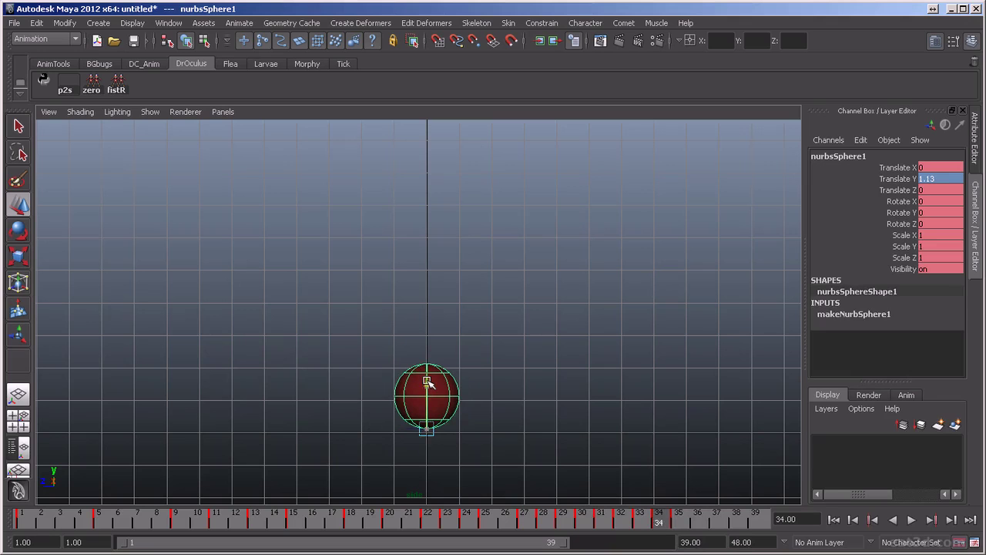
drag(428, 382, 429, 385)
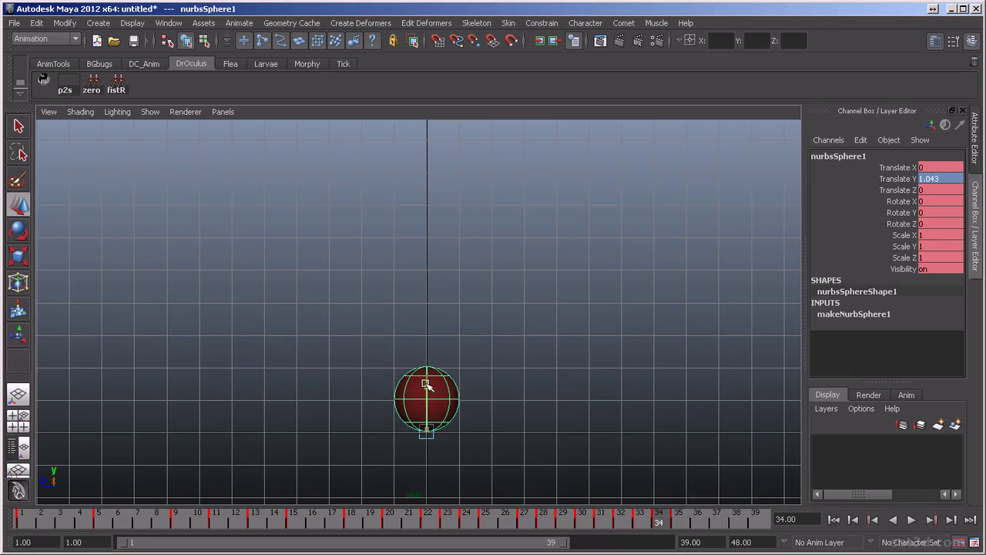
drag(428, 384, 426, 382)
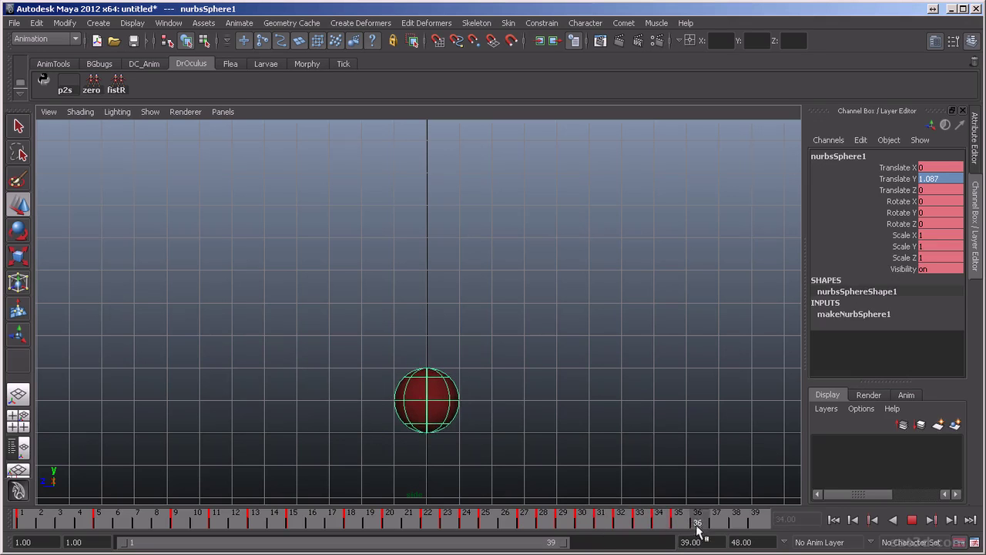
Review the full bounce in playback, scrub the opening squash up to frame 6, and replay the animation with the sphere deselected.
click(912, 520)
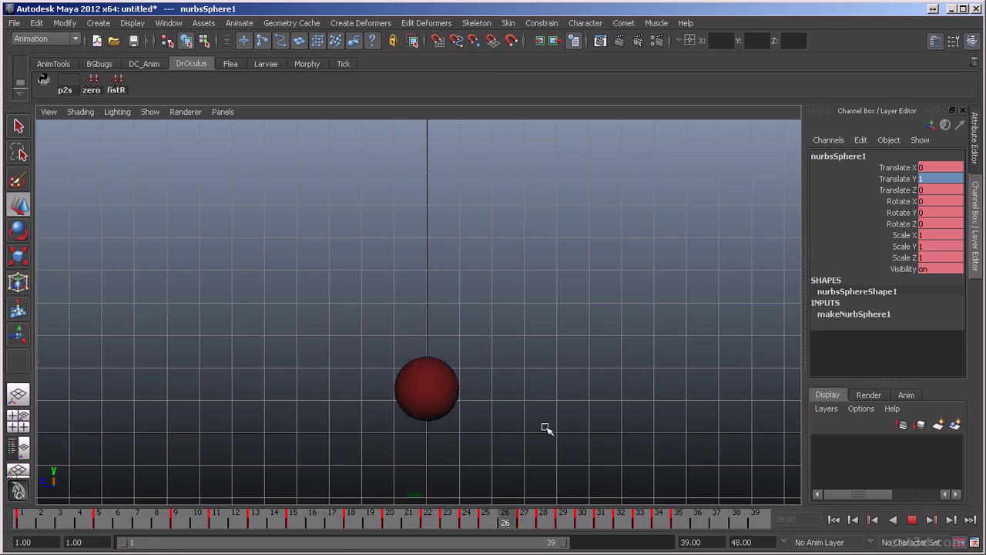
click(912, 521)
drag(34, 518, 128, 537)
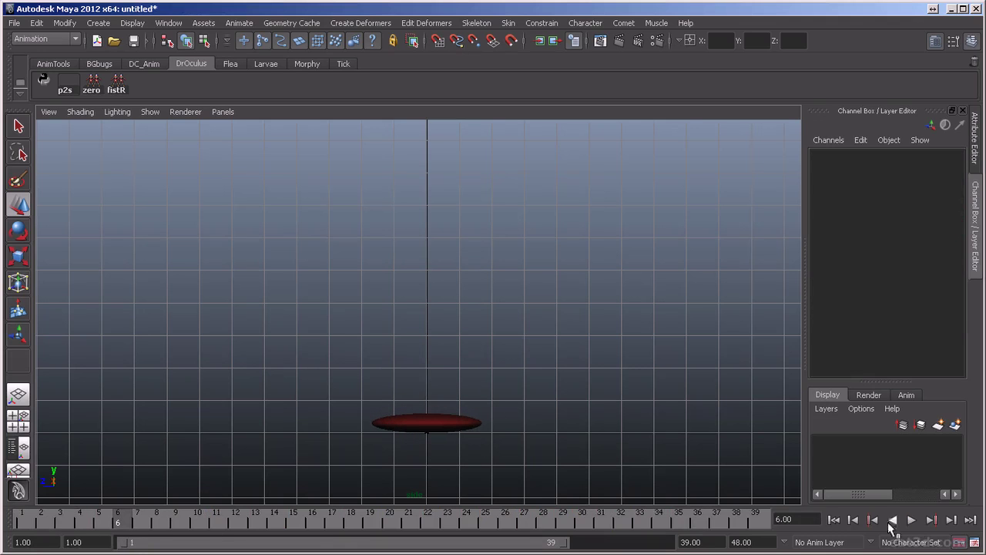
click(914, 521)
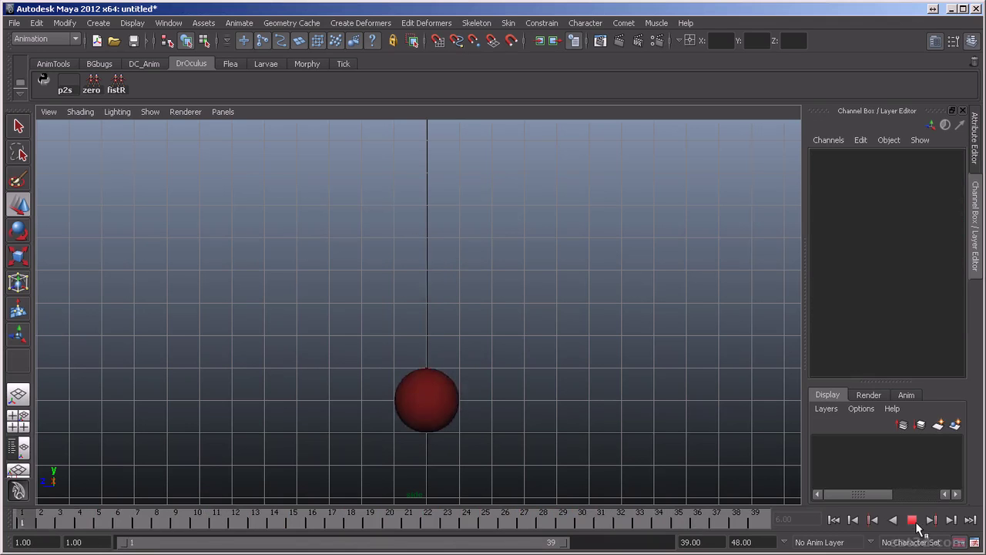